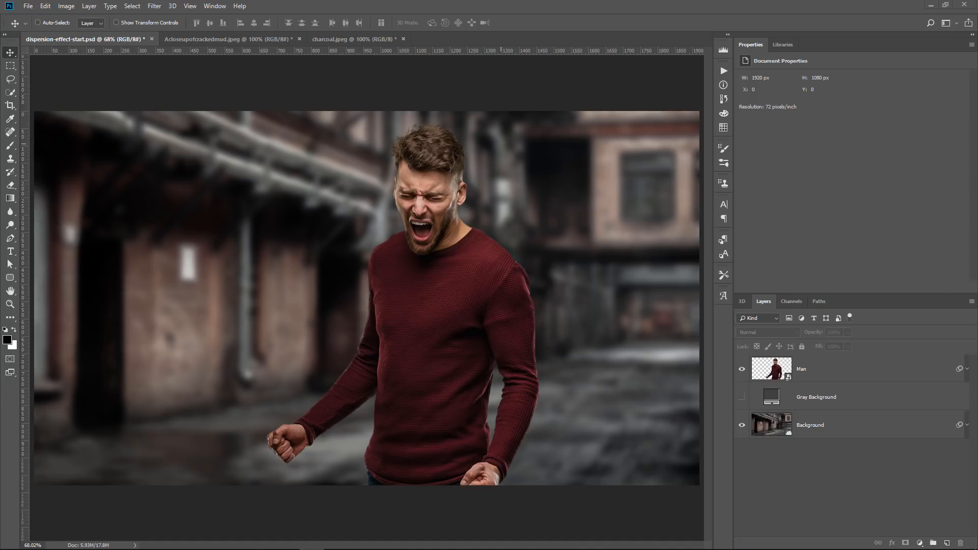
# Step: Toggle the visibility of the Man, Background and Gray Background layers to examine what each one contributes to the composite
pyautogui.click(742, 371)
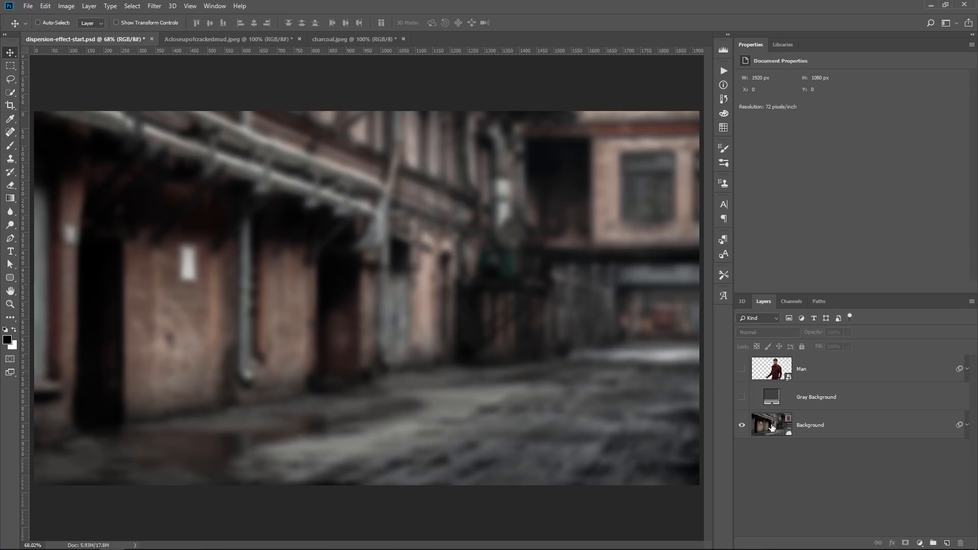
pyautogui.click(742, 370)
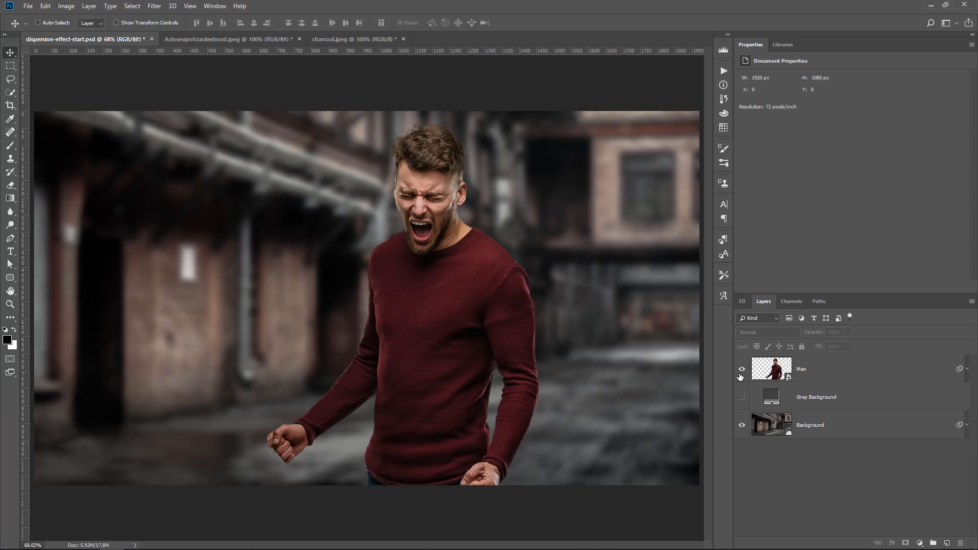
pyautogui.click(742, 426)
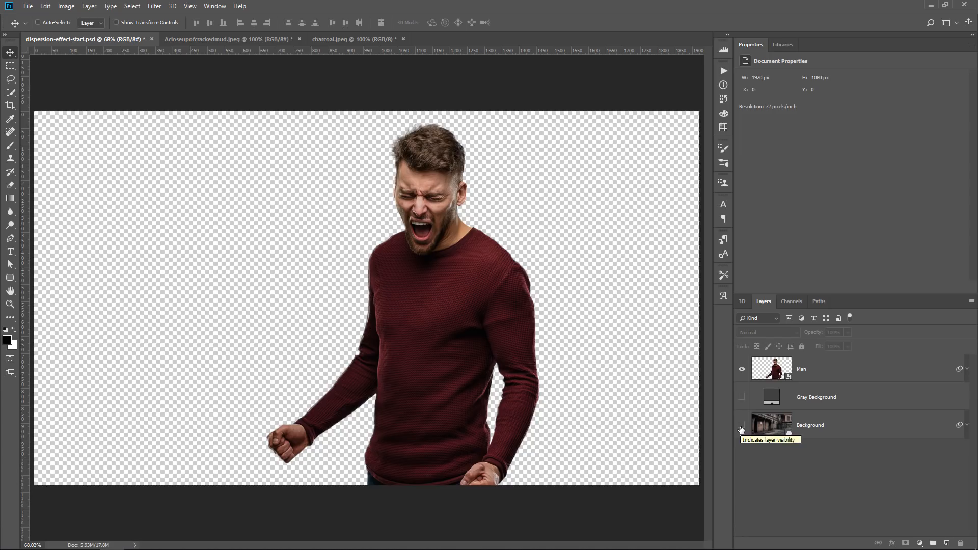
pyautogui.click(742, 426)
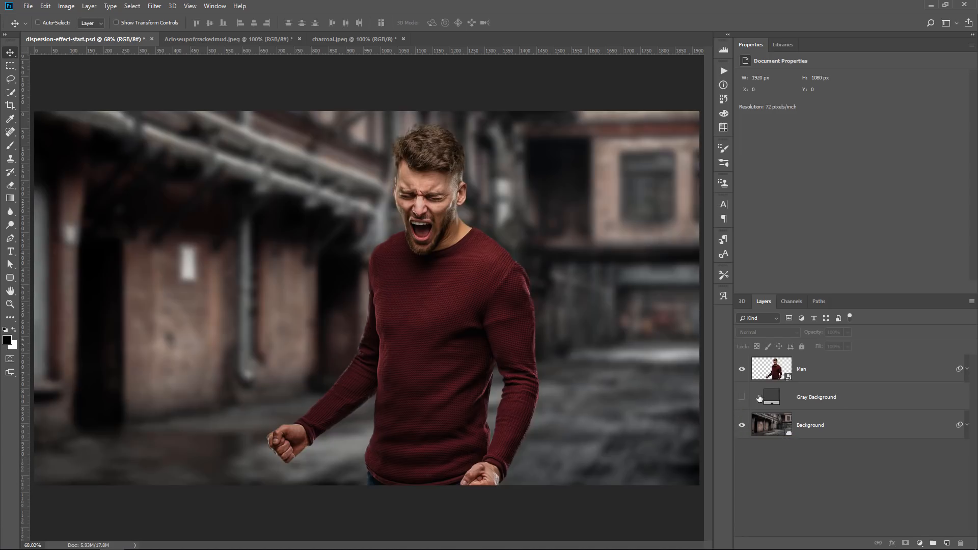
pyautogui.click(742, 397)
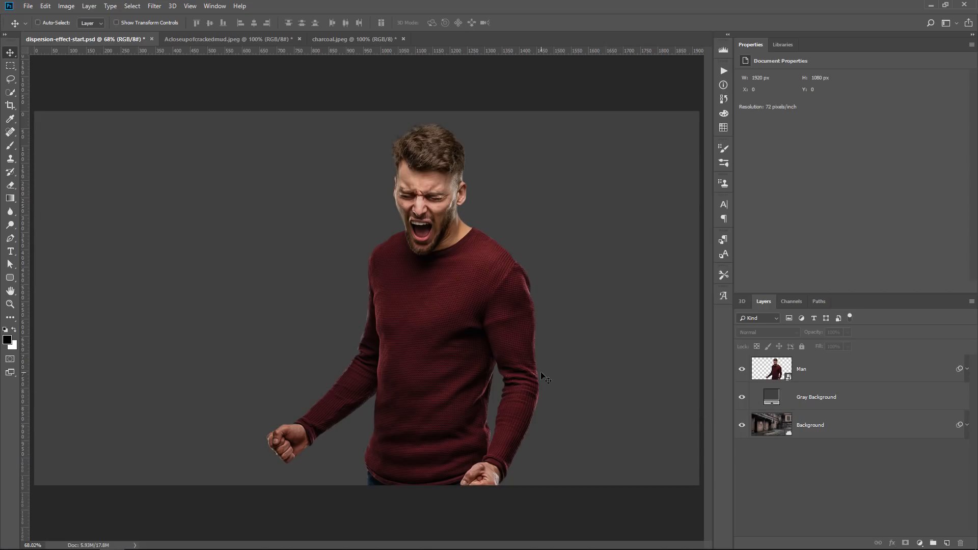
pyautogui.click(742, 398)
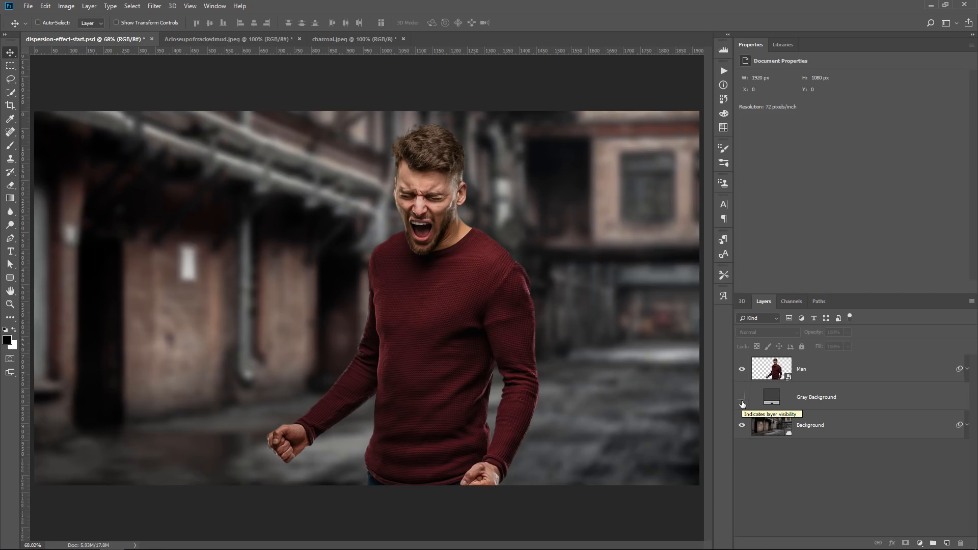
pyautogui.click(742, 400)
pyautogui.click(742, 400)
pyautogui.click(742, 400)
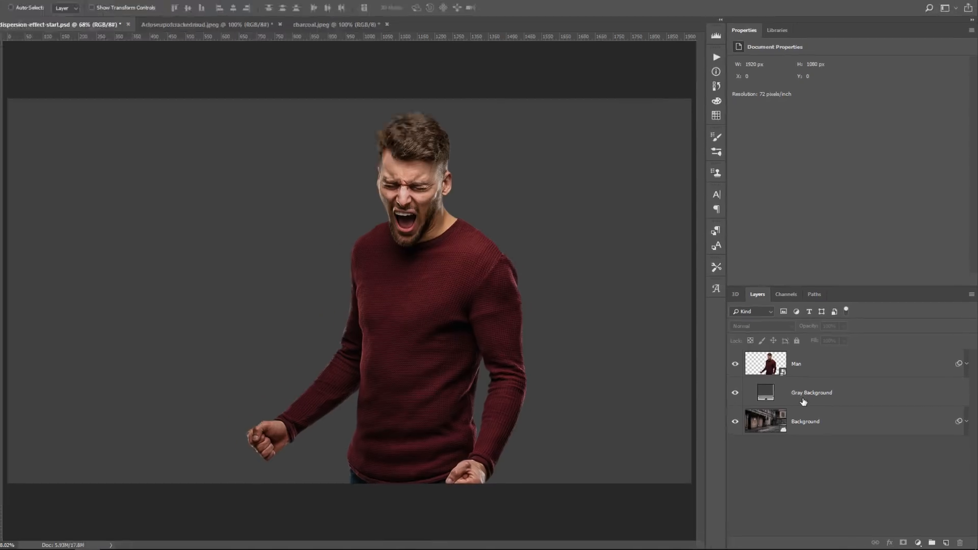
# Step: Add a gray Solid Color fill layer above the Gray Background layer and delete it
pyautogui.click(804, 403)
pyautogui.click(918, 543)
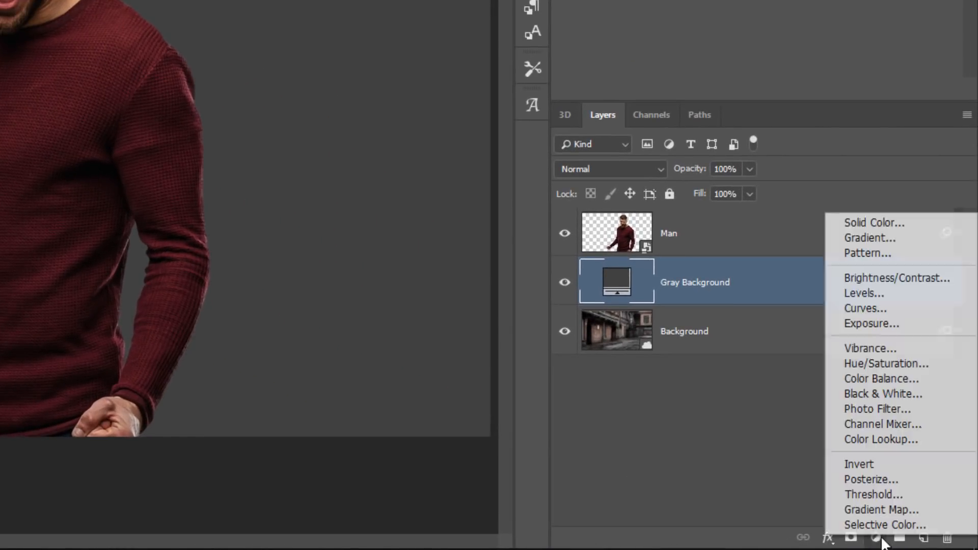
pyautogui.click(907, 228)
pyautogui.moveTo(347, 107); pyautogui.dragTo(171, 215)
pyautogui.click(658, 84)
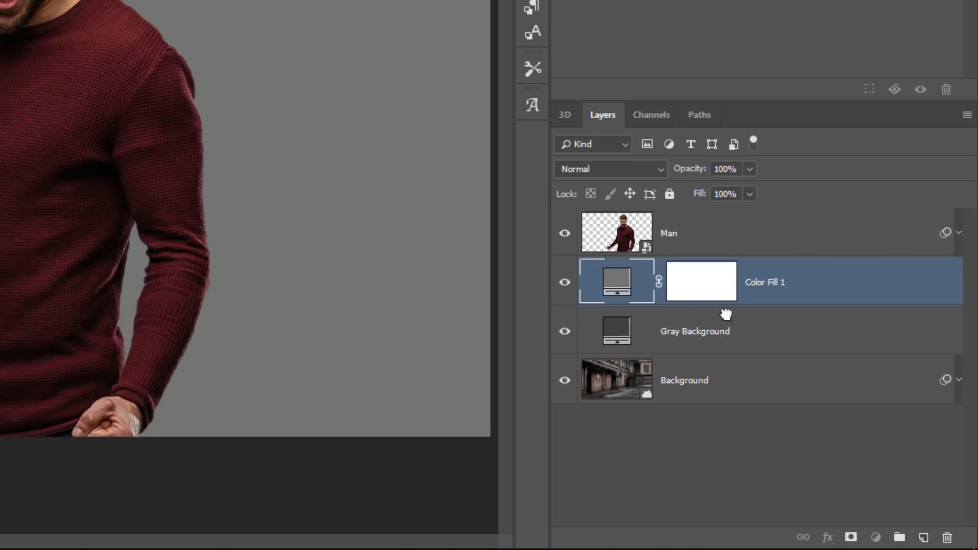
pyautogui.moveTo(725, 312); pyautogui.dragTo(947, 538)
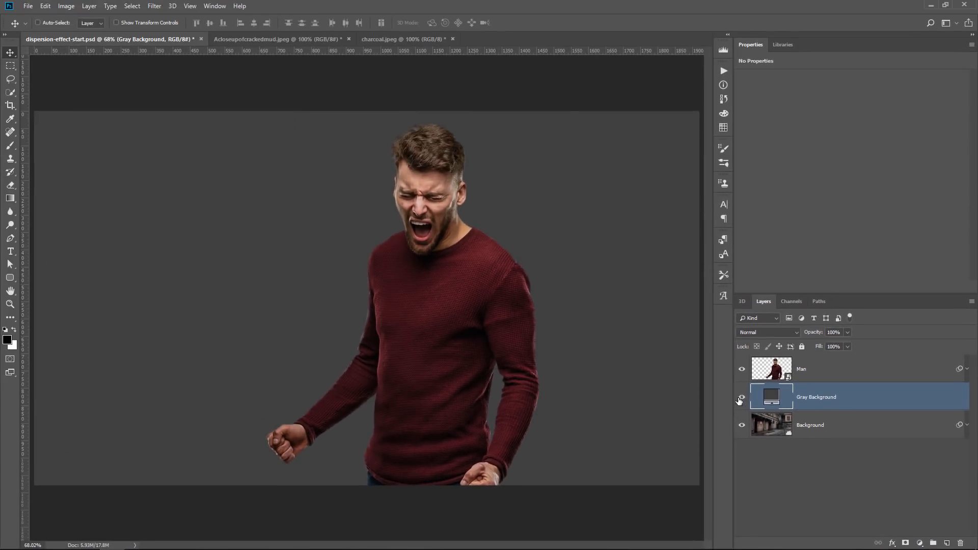
# Step: Hide the Gray Background and Man layers and compare the Background layer with and without its smart filters
pyautogui.moveTo(739, 401); pyautogui.dragTo(742, 370)
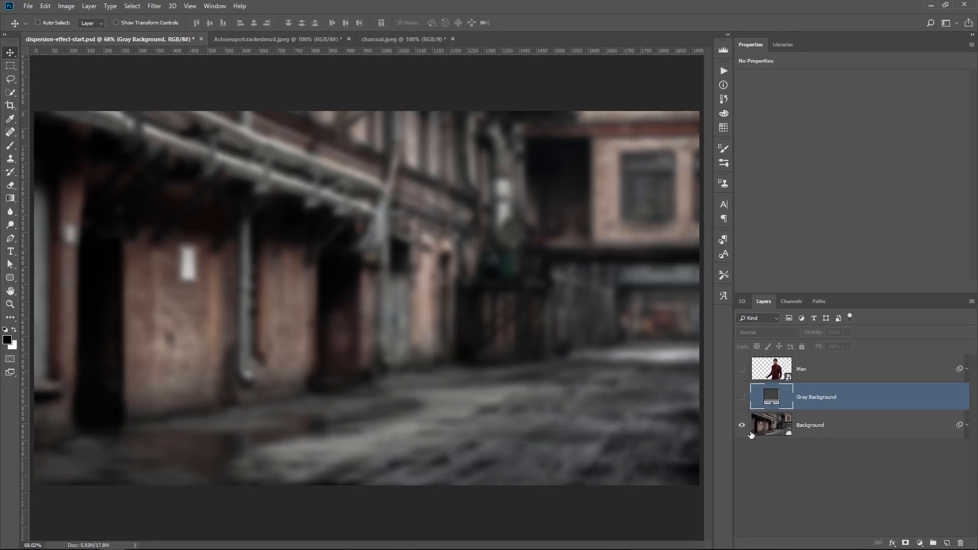
pyautogui.click(967, 426)
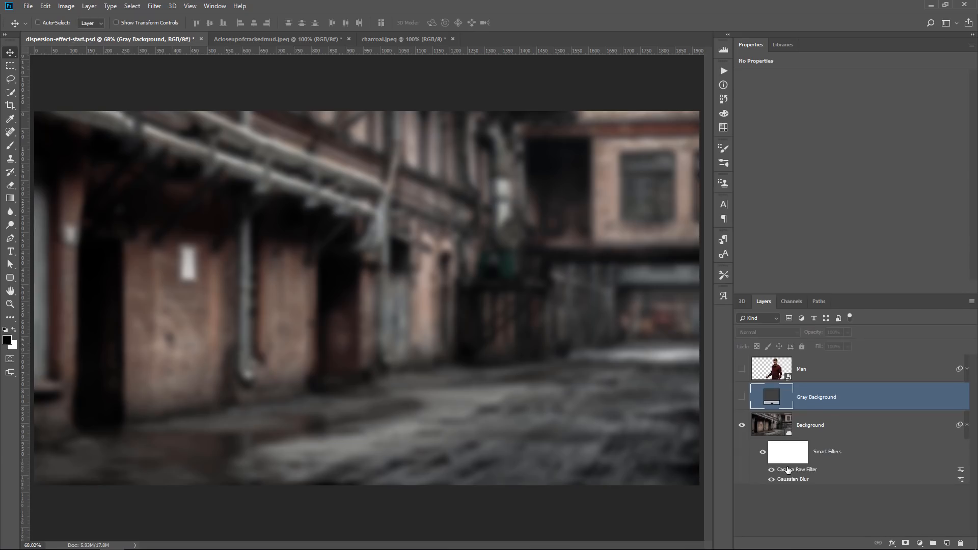
pyautogui.click(763, 454)
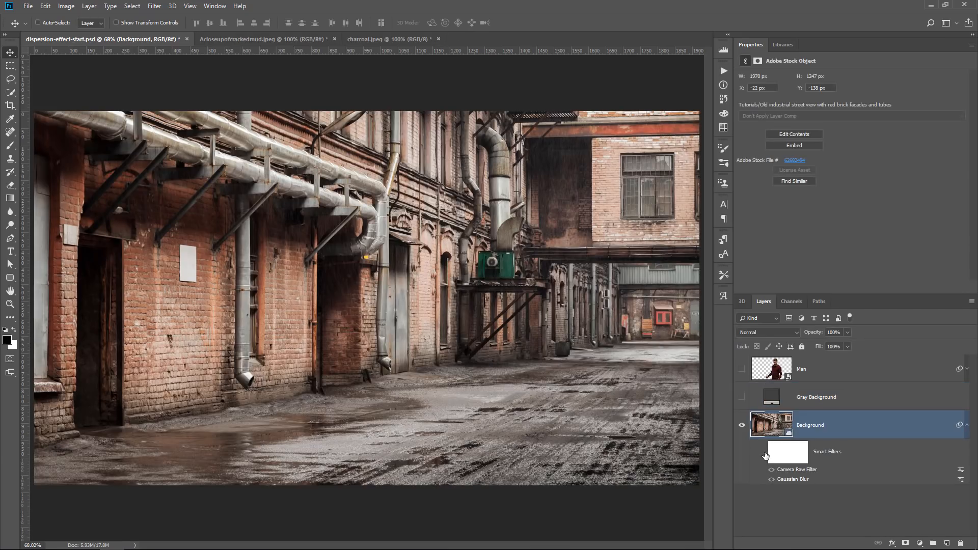
pyautogui.click(764, 454)
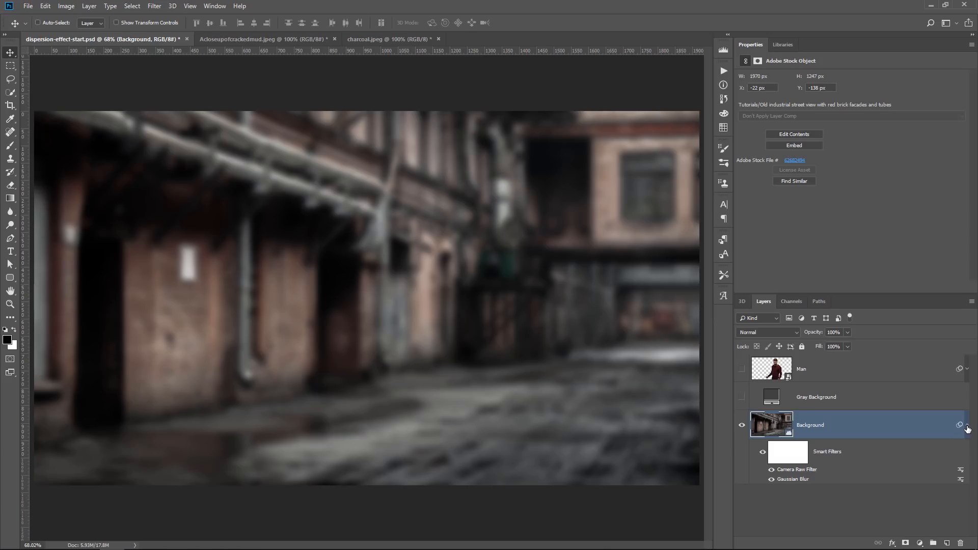
pyautogui.click(968, 427)
# Step: Show the Man layer and compare it with and without its smart filters
pyautogui.click(742, 370)
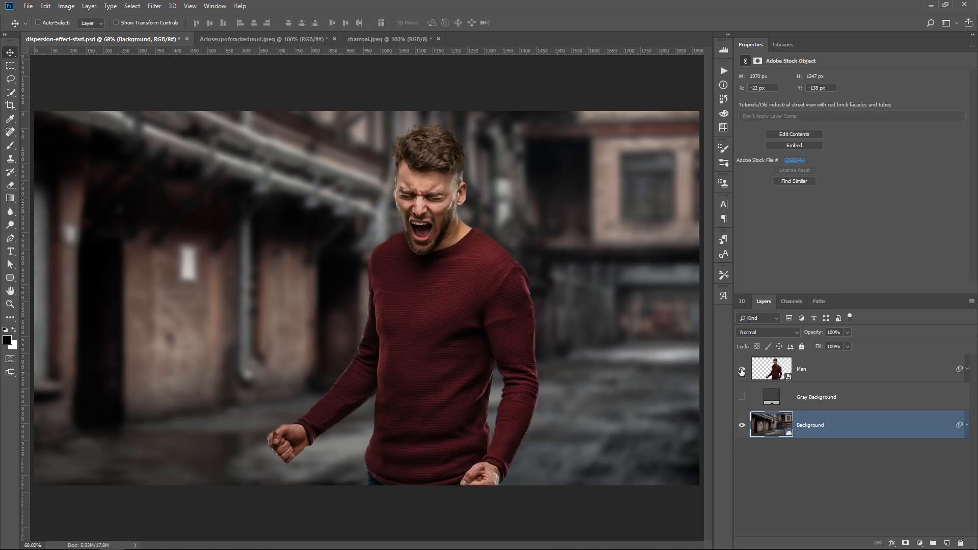
pyautogui.click(967, 369)
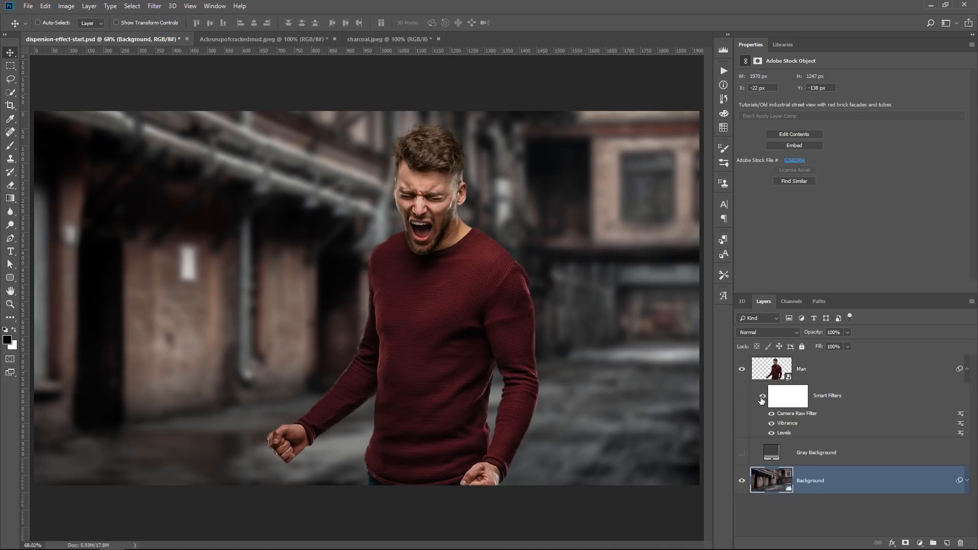
pyautogui.click(762, 399)
pyautogui.click(762, 400)
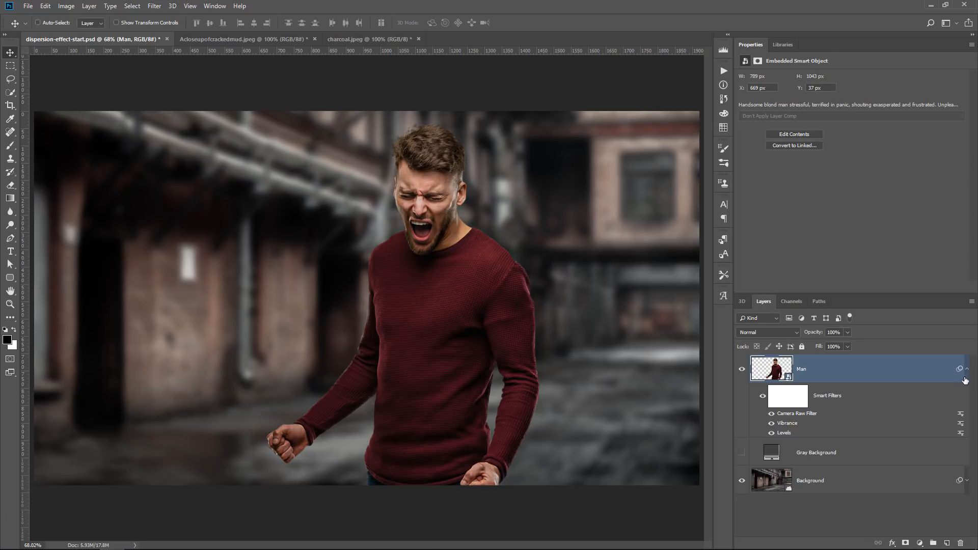
pyautogui.click(964, 378)
pyautogui.click(911, 470)
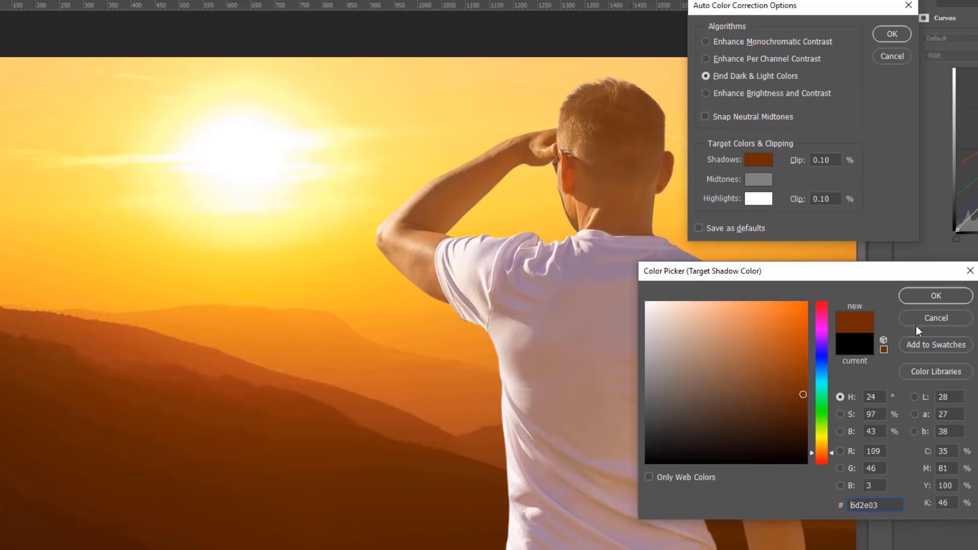
# Step: Set the Curves auto color correction's target shadows to #6d2e03 and its target highlights to a light yellow, and accept the options
pyautogui.click(934, 293)
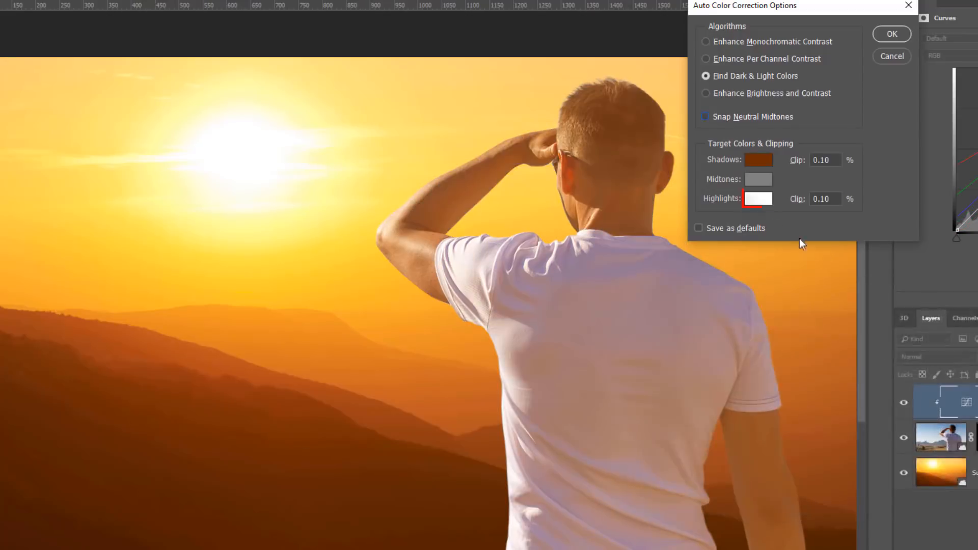
pyautogui.click(759, 199)
pyautogui.click(386, 182)
pyautogui.click(933, 292)
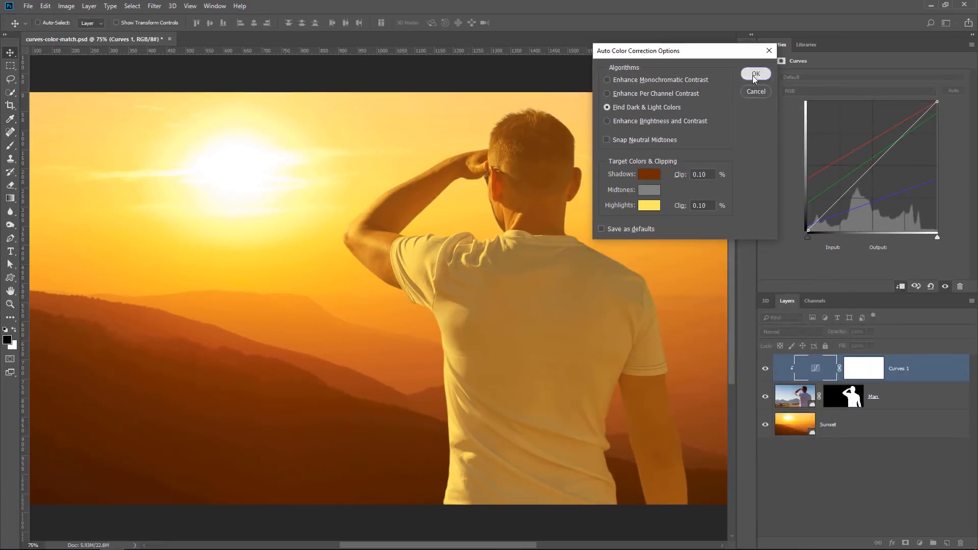
pyautogui.click(756, 74)
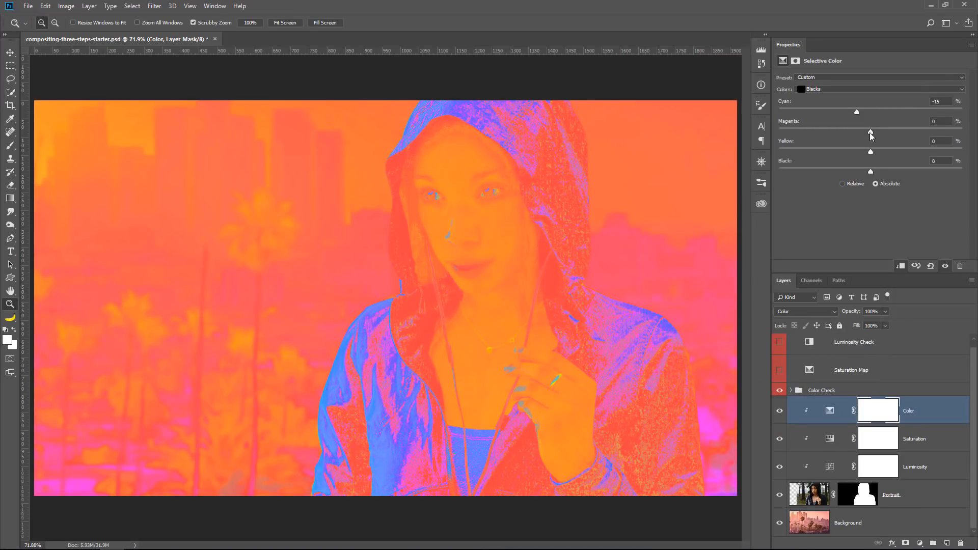
# Step: Adjust the magenta of the Blacks in the Selective Color adjustment and hide the Color Check group
pyautogui.moveTo(871, 133); pyautogui.dragTo(873, 153)
pyautogui.click(780, 391)
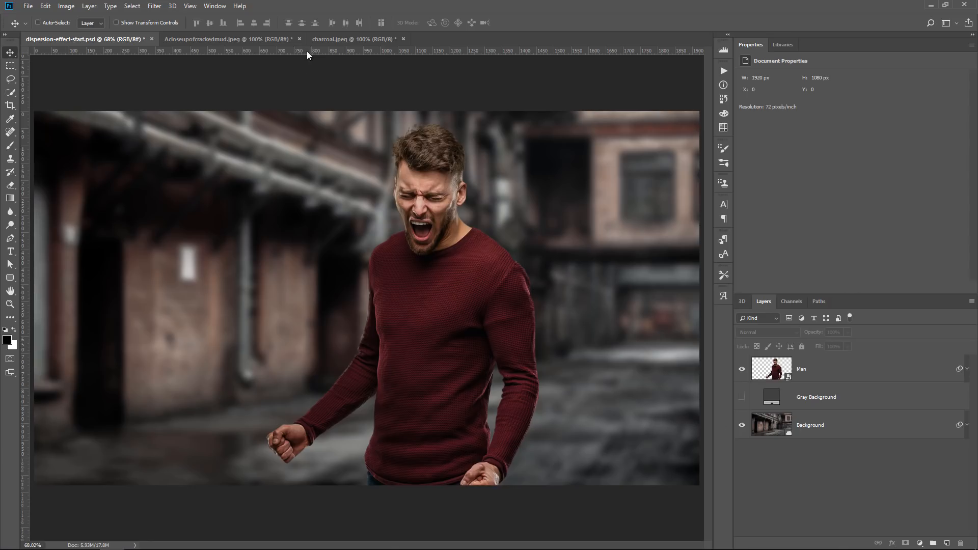
# Step: Define a brush preset named "Distortion" from the charcoal.jpeg image
pyautogui.click(335, 39)
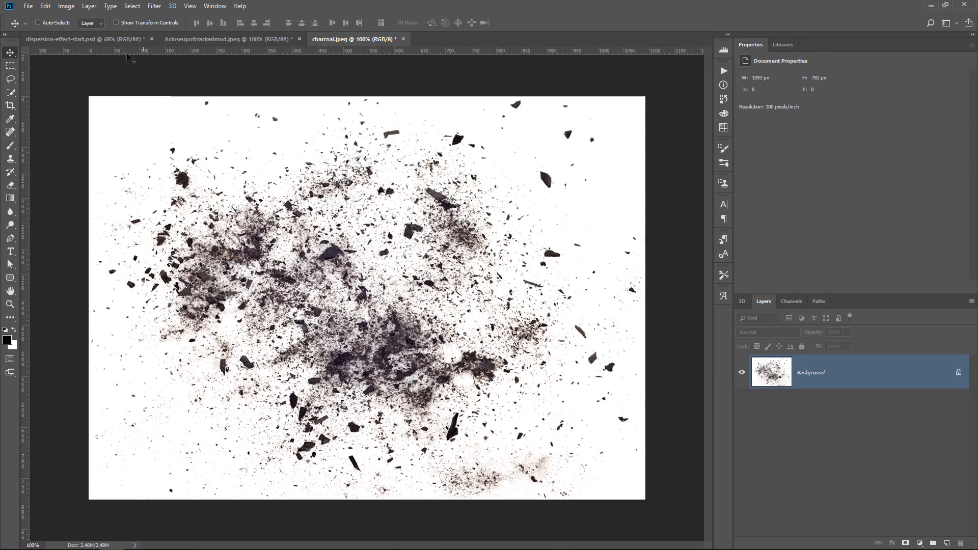
pyautogui.click(45, 6)
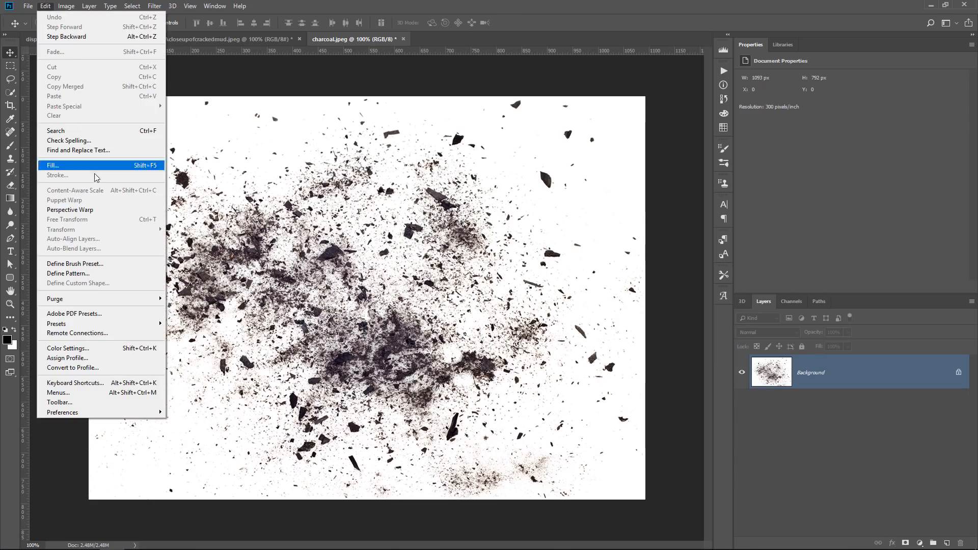
pyautogui.click(102, 264)
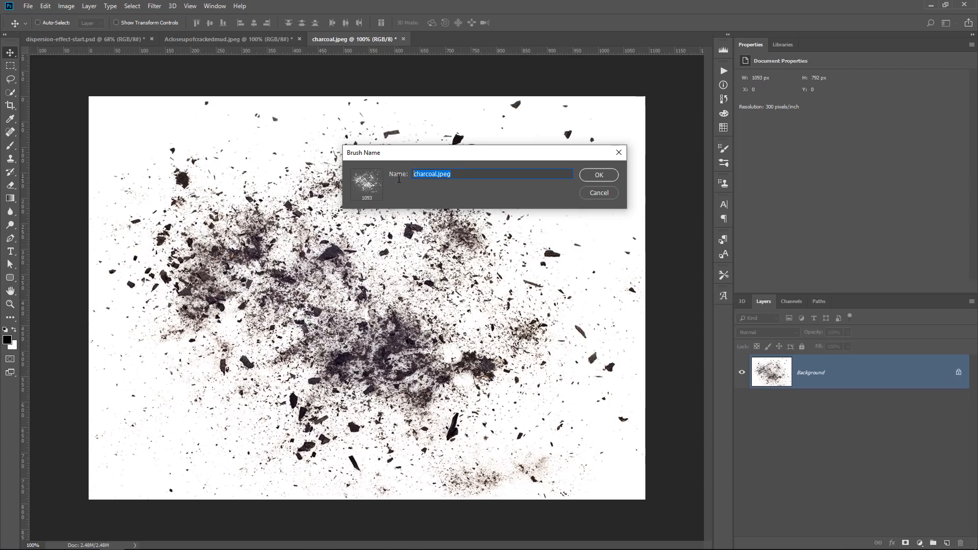
pyautogui.write('Distortion')
pyautogui.click(598, 175)
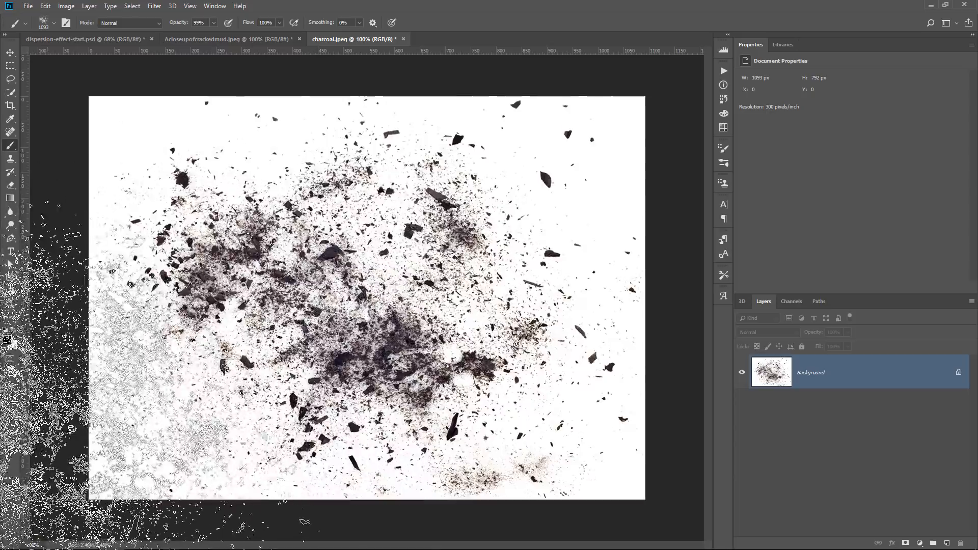
# Step: Return to dispersion-effect-start.psd and create an empty layer above the Man layer, discarding the test layer painted first
pyautogui.click(137, 38)
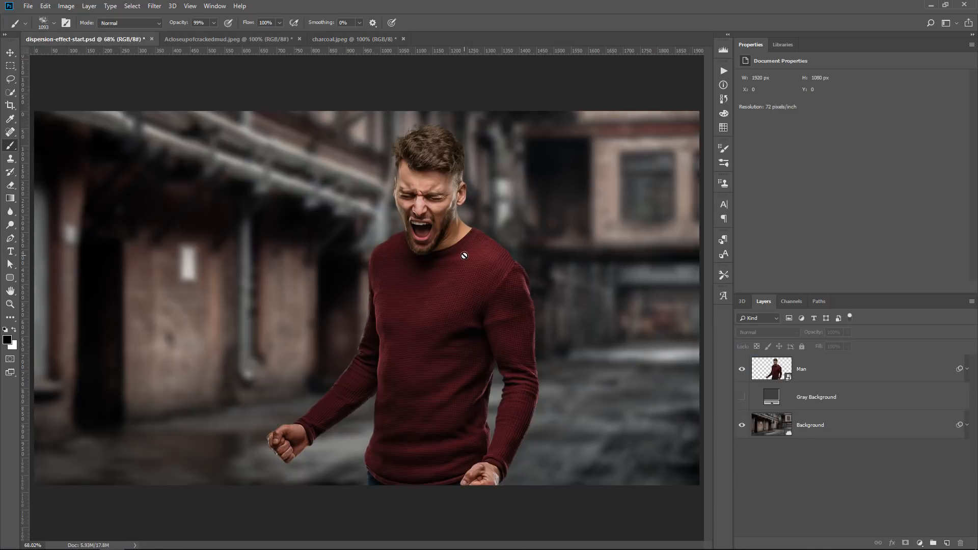
pyautogui.click(831, 374)
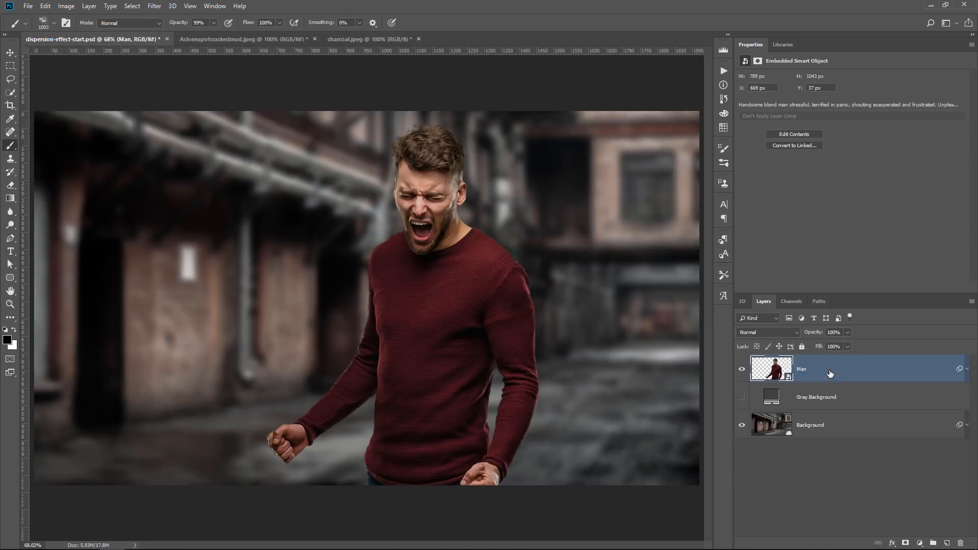
pyautogui.click(949, 544)
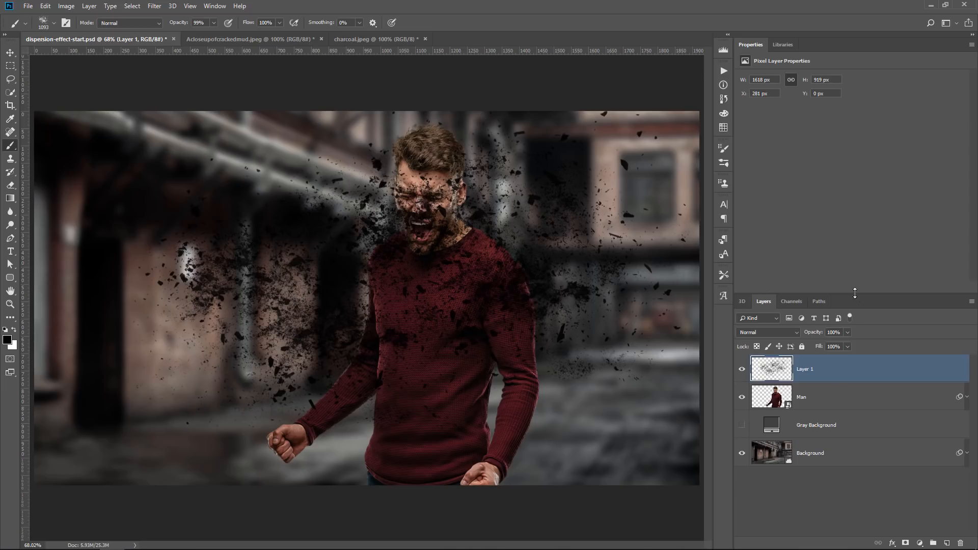
pyautogui.press('BackSpace')
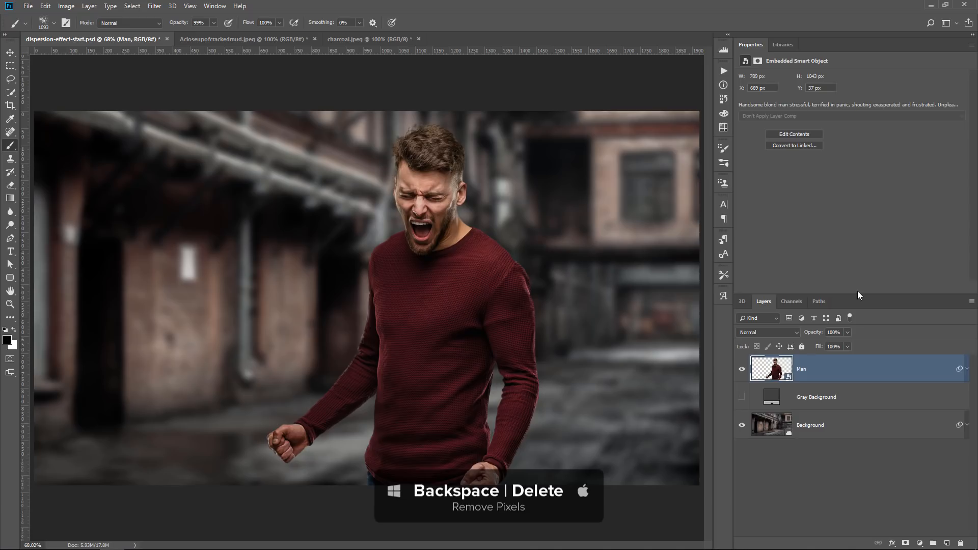
pyautogui.click(948, 543)
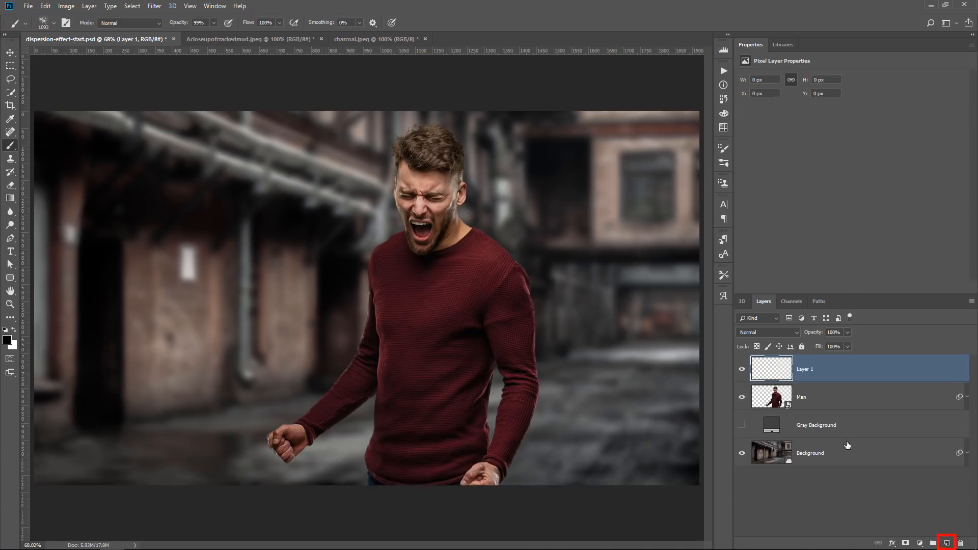
# Step: Set the charcoal brush tip's spacing to 78% and its size to 167 px
pyautogui.click(66, 23)
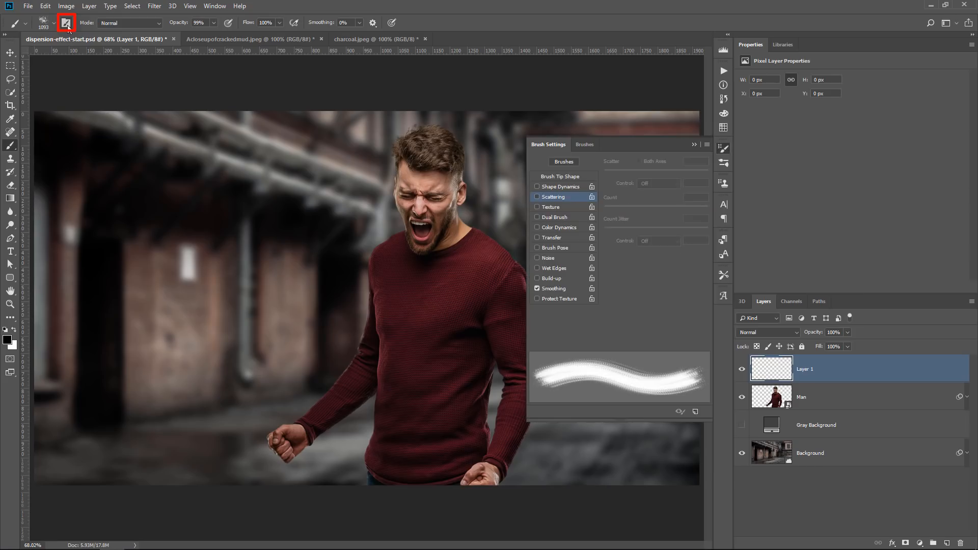
pyautogui.click(558, 176)
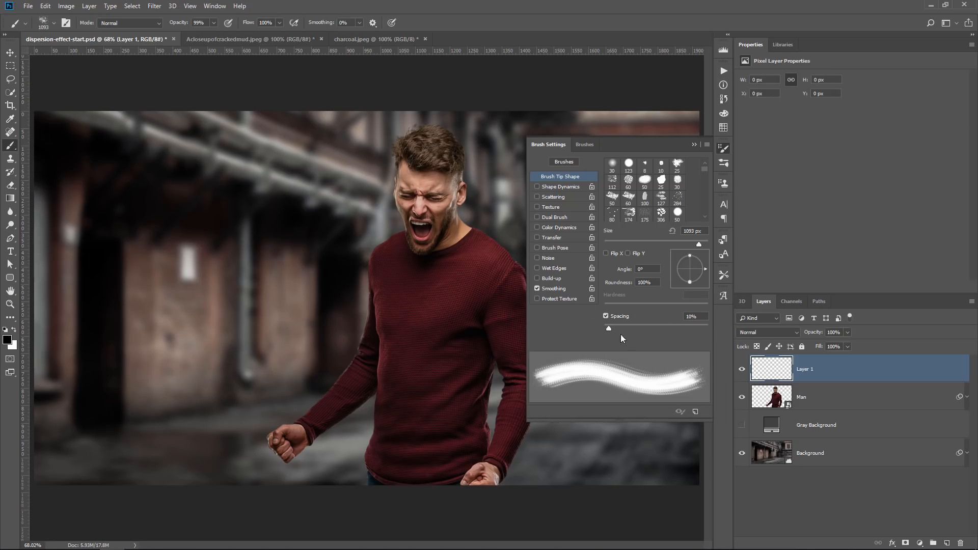
pyautogui.moveTo(609, 331); pyautogui.dragTo(644, 327)
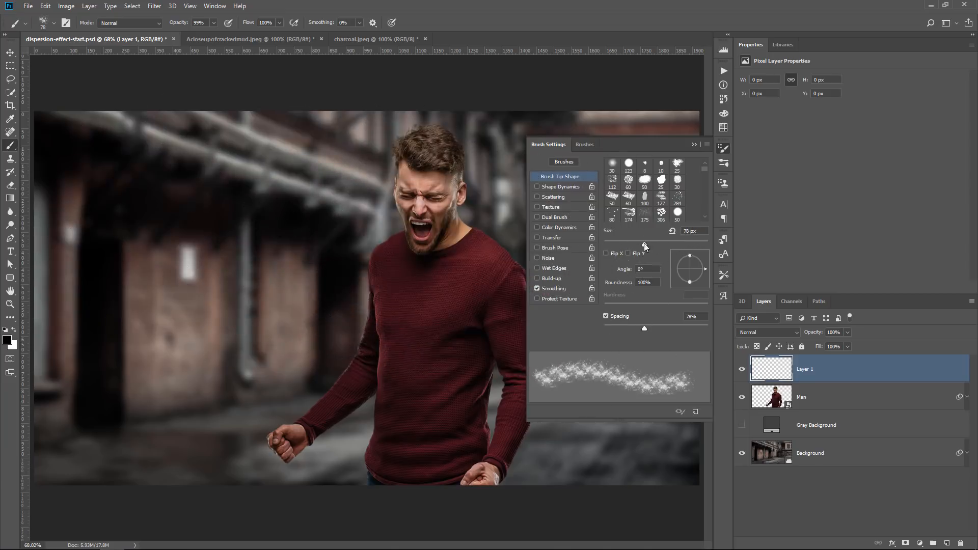
pyautogui.moveTo(671, 245); pyautogui.dragTo(674, 244)
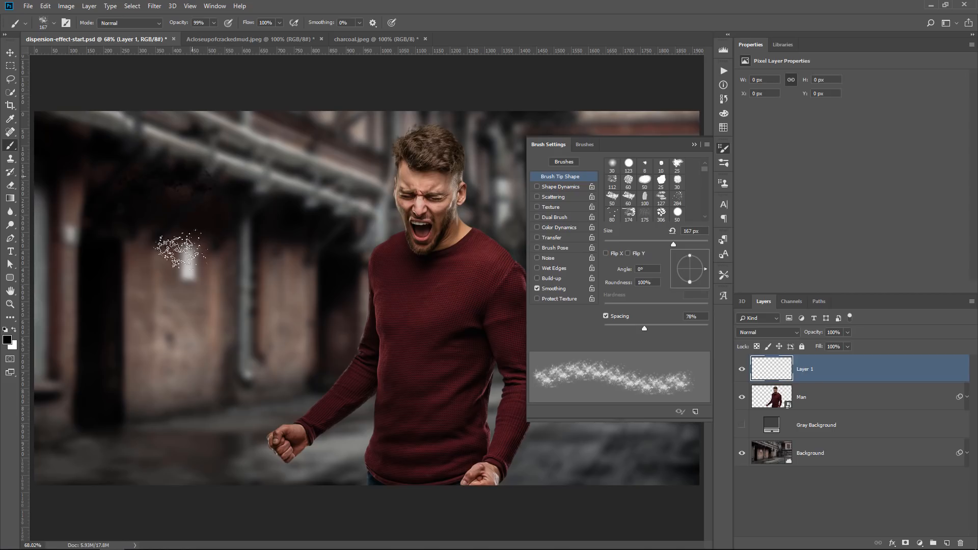
# Step: Paint test strokes with the charcoal brush on Layer 1, first in black and again in white, across the wall and sweater
pyautogui.moveTo(176, 270)
pyautogui.mouseDown()
pyautogui.moveTo(163, 303)
pyautogui.moveTo(281, 275)
pyautogui.moveTo(214, 363)
pyautogui.moveTo(298, 337)
pyautogui.moveTo(328, 355)
pyautogui.moveTo(342, 415)
pyautogui.moveTo(393, 431)
pyautogui.mouseUp()
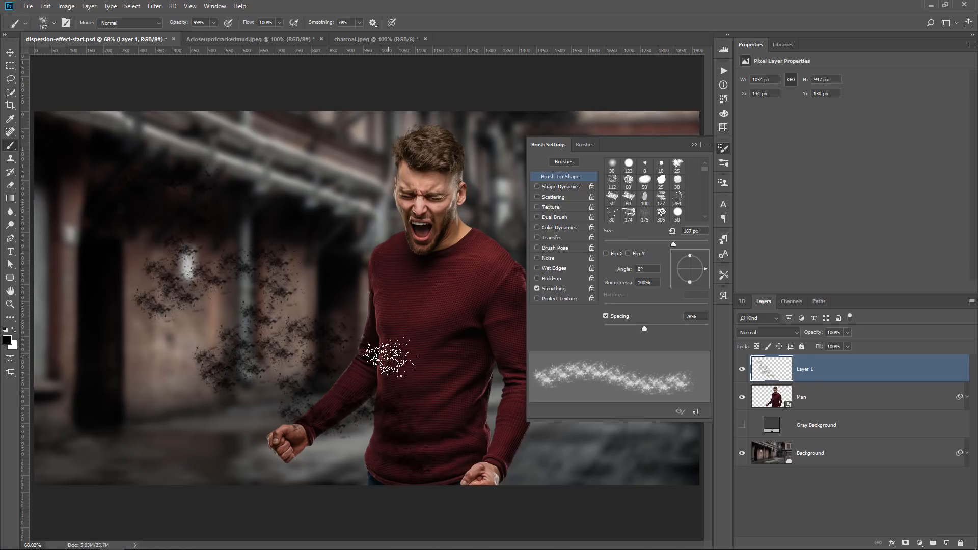
pyautogui.click(15, 331)
pyautogui.moveTo(97, 183)
pyautogui.mouseDown()
pyautogui.moveTo(168, 174)
pyautogui.moveTo(319, 393)
pyautogui.moveTo(438, 418)
pyautogui.mouseUp()
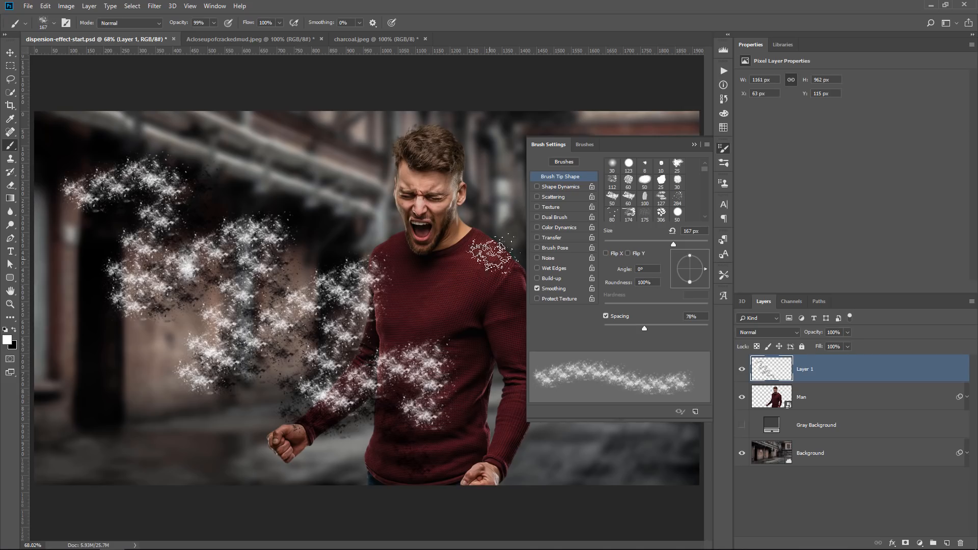
# Step: Turn on Shape Dynamics with 82% size jitter and 100% angle jitter, trying each setting with white test strokes
pyautogui.click(563, 187)
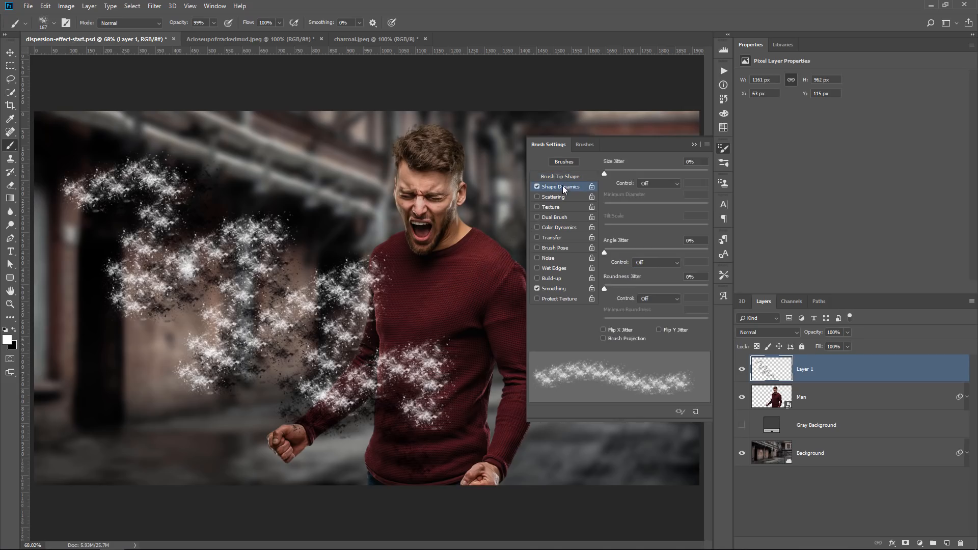
pyautogui.moveTo(604, 173); pyautogui.dragTo(691, 178)
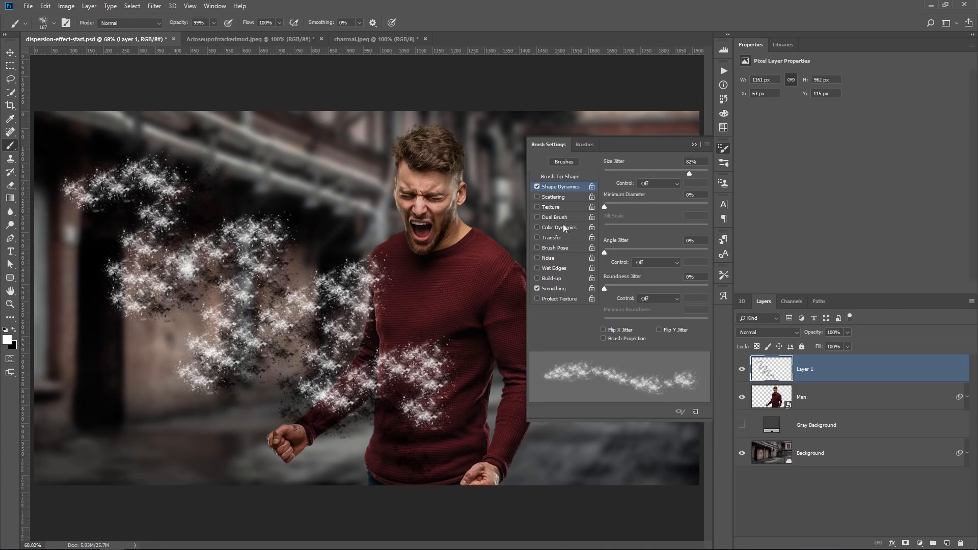
pyautogui.moveTo(149, 153)
pyautogui.mouseDown()
pyautogui.moveTo(239, 138)
pyautogui.moveTo(291, 142)
pyautogui.moveTo(292, 166)
pyautogui.moveTo(211, 180)
pyautogui.moveTo(168, 208)
pyautogui.moveTo(207, 215)
pyautogui.moveTo(325, 190)
pyautogui.moveTo(357, 211)
pyautogui.moveTo(145, 339)
pyautogui.moveTo(145, 418)
pyautogui.mouseUp()
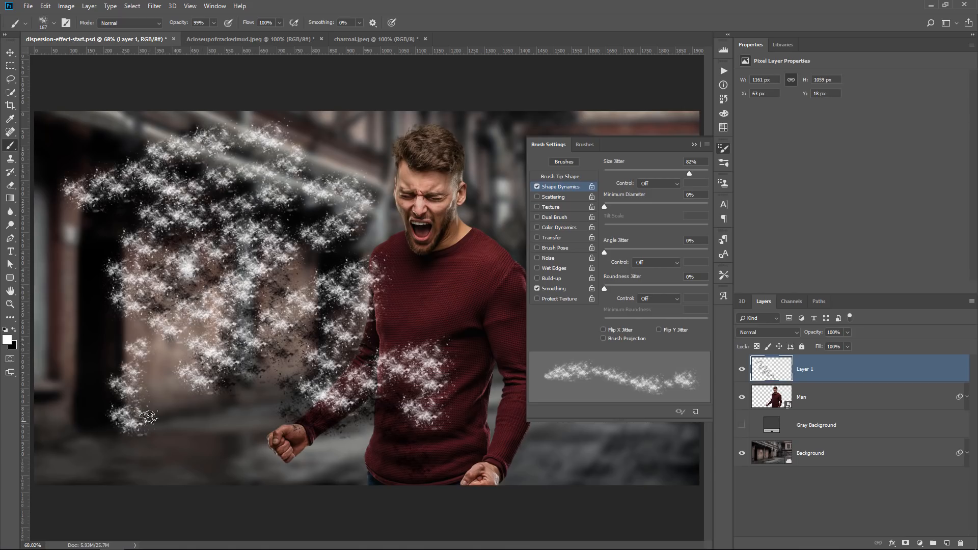
pyautogui.moveTo(316, 151)
pyautogui.mouseDown()
pyautogui.moveTo(390, 146)
pyautogui.moveTo(175, 119)
pyautogui.mouseUp()
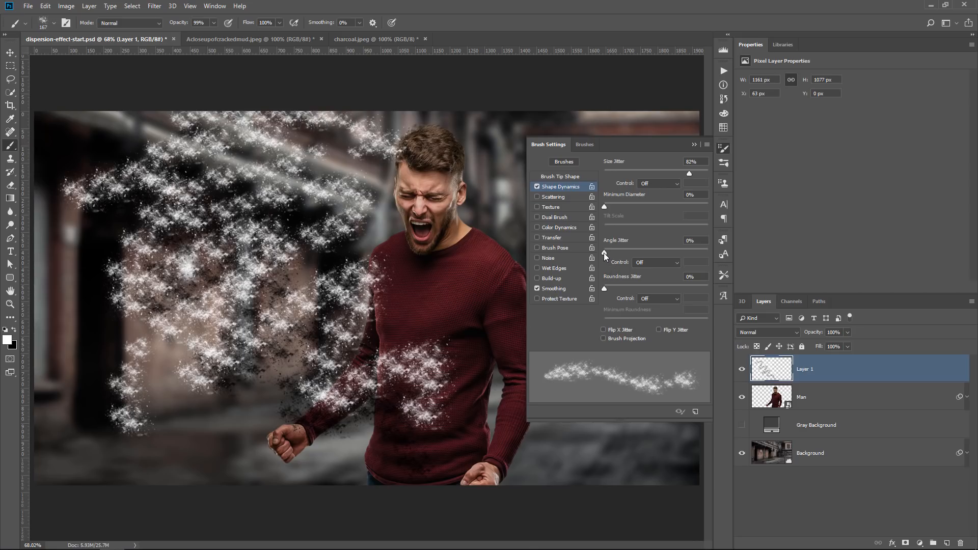
pyautogui.moveTo(607, 253); pyautogui.dragTo(714, 254)
pyautogui.moveTo(316, 441)
pyautogui.mouseDown()
pyautogui.moveTo(364, 462)
pyautogui.moveTo(326, 458)
pyautogui.moveTo(294, 425)
pyautogui.moveTo(199, 451)
pyautogui.moveTo(172, 395)
pyautogui.moveTo(164, 412)
pyautogui.moveTo(219, 398)
pyautogui.moveTo(221, 418)
pyautogui.moveTo(274, 412)
pyautogui.moveTo(342, 379)
pyautogui.mouseUp()
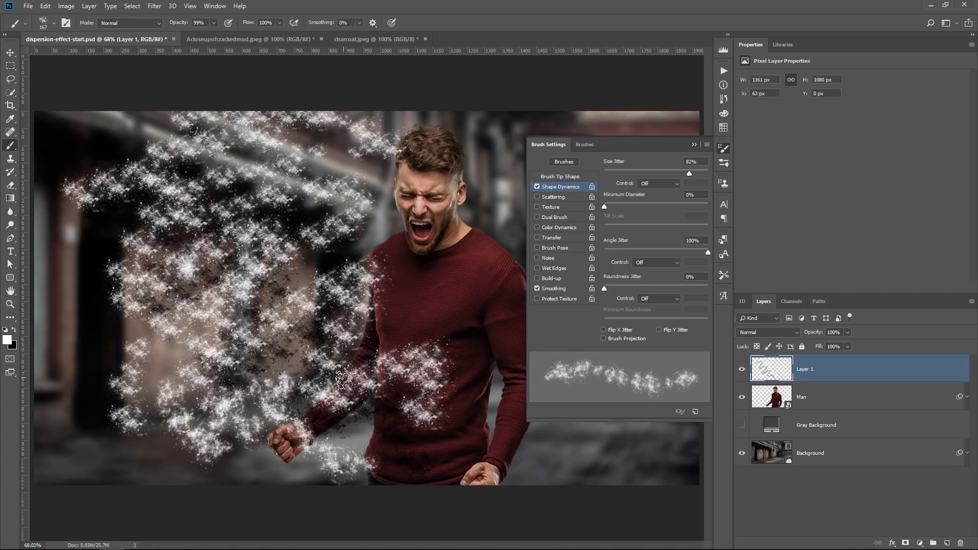
# Step: Replace the painted test layer with an empty layer above Man and paint a short white test stroke on it
pyautogui.click(960, 544)
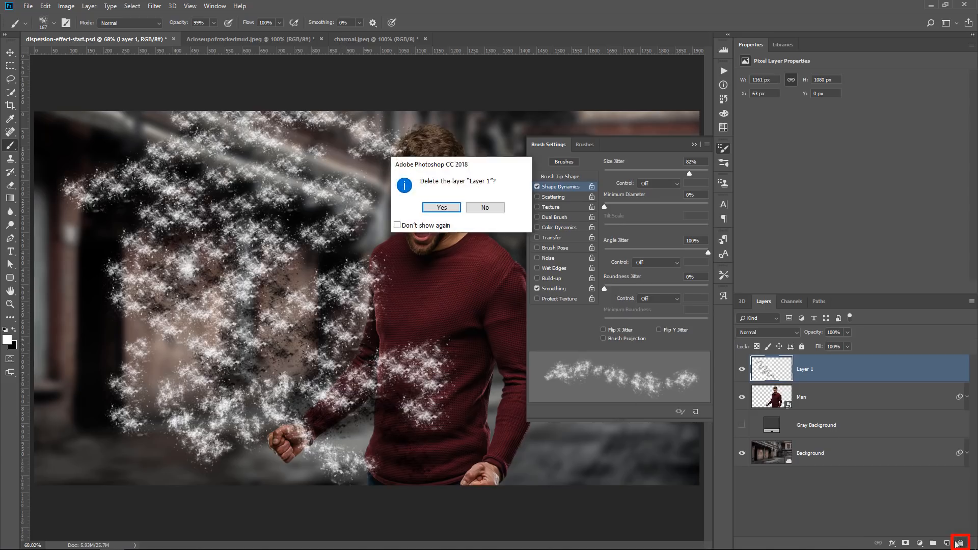
pyautogui.press('Return')
pyautogui.click(948, 543)
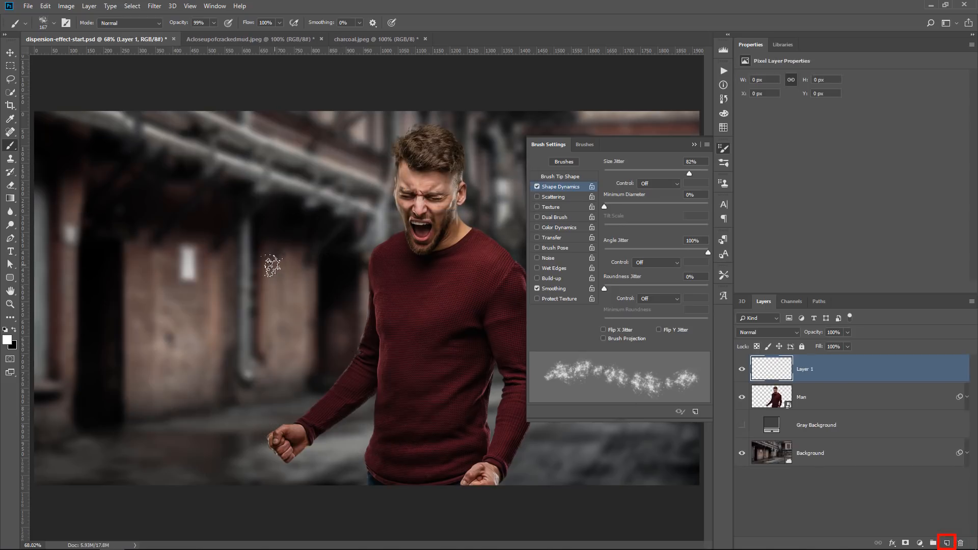
pyautogui.moveTo(104, 144)
pyautogui.mouseDown()
pyautogui.moveTo(267, 139)
pyautogui.moveTo(190, 148)
pyautogui.moveTo(318, 153)
pyautogui.mouseUp()
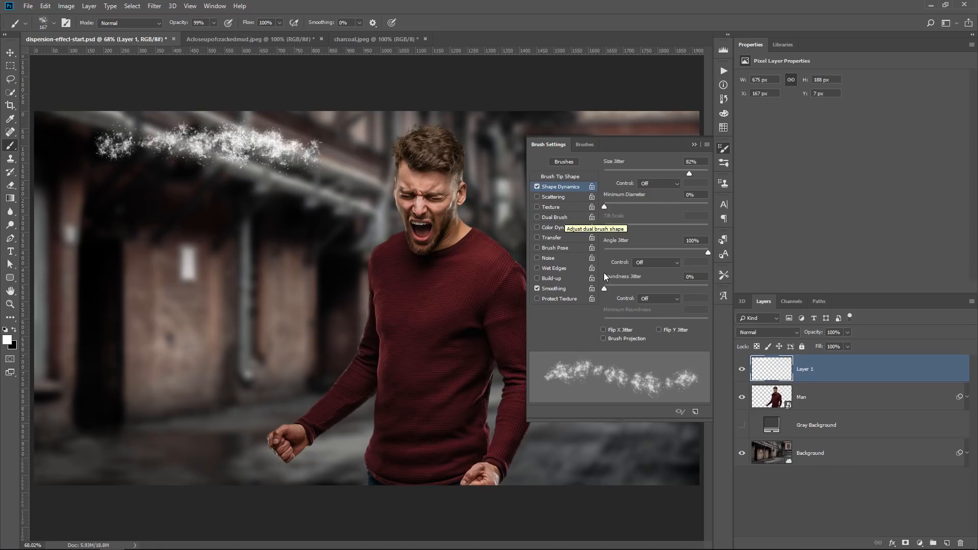
# Step: Set the brush's roundness jitter to 46% and paint a second test stroke beneath the first
pyautogui.click(607, 288)
pyautogui.moveTo(638, 288); pyautogui.dragTo(652, 288)
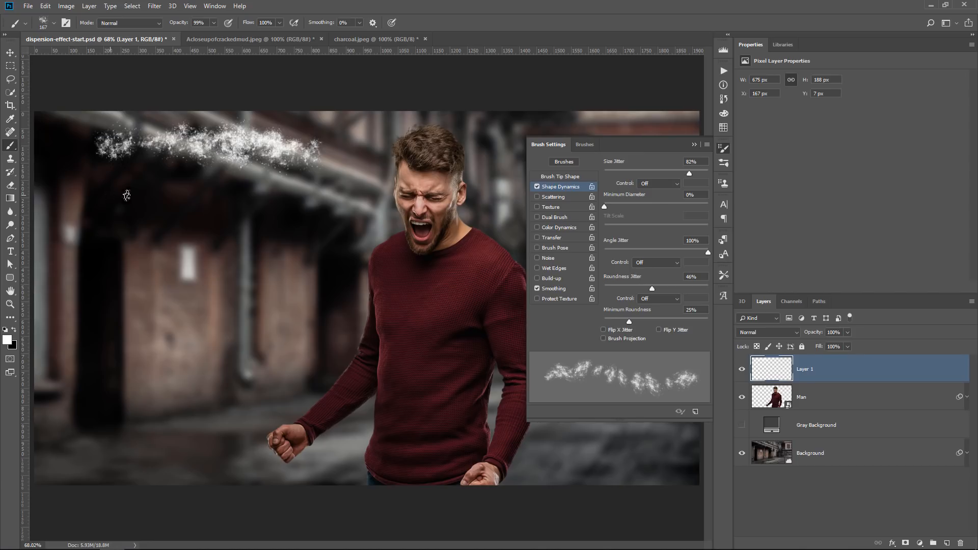
pyautogui.moveTo(126, 196)
pyautogui.mouseDown()
pyautogui.moveTo(304, 189)
pyautogui.moveTo(210, 213)
pyautogui.moveTo(346, 216)
pyautogui.mouseUp()
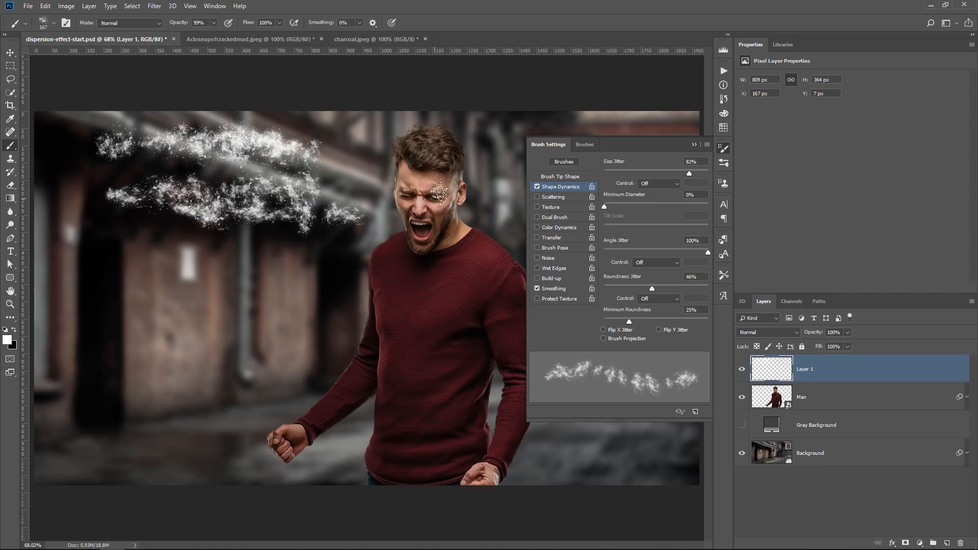
# Step: Turn on Scattering with scatter at 25% for the charcoal brush, checking it with test strokes on the wall
pyautogui.click(555, 198)
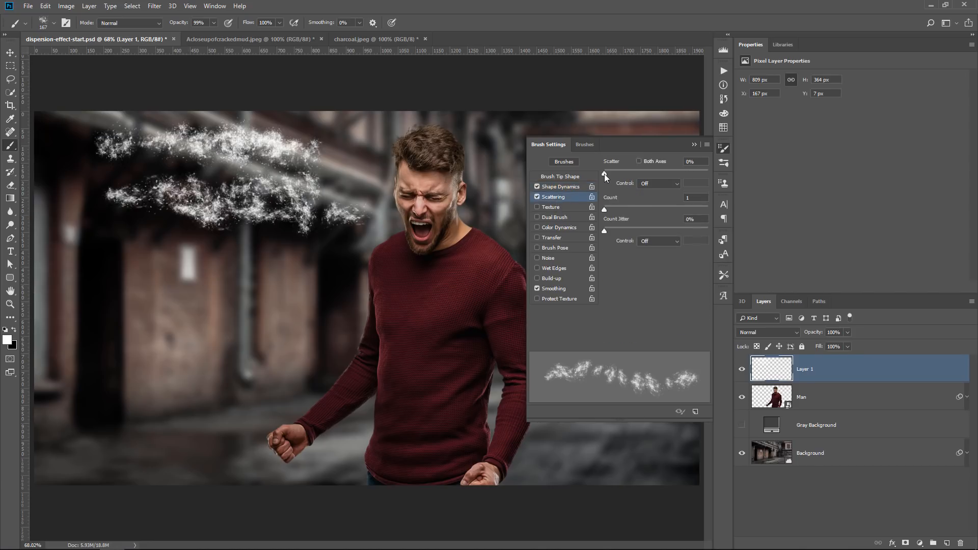
pyautogui.moveTo(604, 174); pyautogui.dragTo(610, 177)
pyautogui.moveTo(129, 259)
pyautogui.mouseDown()
pyautogui.moveTo(327, 264)
pyautogui.moveTo(173, 286)
pyautogui.mouseUp()
pyautogui.moveTo(609, 175); pyautogui.dragTo(607, 176)
pyautogui.moveTo(275, 298)
pyautogui.mouseDown()
pyautogui.moveTo(228, 317)
pyautogui.moveTo(276, 340)
pyautogui.moveTo(293, 341)
pyautogui.moveTo(304, 322)
pyautogui.mouseUp()
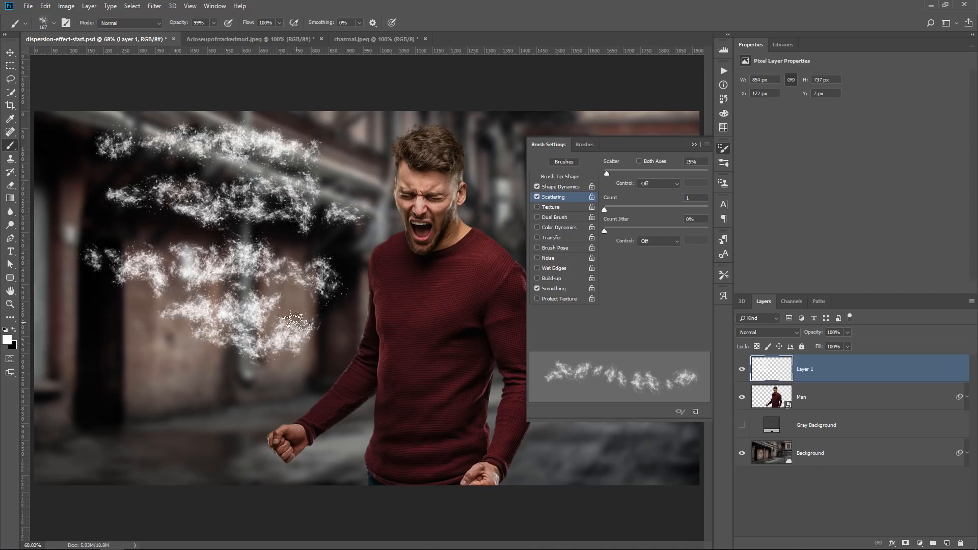
# Step: Enlarge the charcoal brush to 500 px and paint bigger white test strokes over the existing ones
pyautogui.press(']')
pyautogui.press(']')
pyautogui.press(']')
pyautogui.press(']')
pyautogui.moveTo(181, 359)
pyautogui.mouseDown()
pyautogui.moveTo(219, 367)
pyautogui.moveTo(153, 372)
pyautogui.moveTo(183, 351)
pyautogui.mouseUp()
pyautogui.press(']')
pyautogui.press(']')
pyautogui.moveTo(137, 291)
pyautogui.mouseDown()
pyautogui.moveTo(133, 155)
pyautogui.moveTo(130, 372)
pyautogui.moveTo(174, 362)
pyautogui.mouseUp()
pyautogui.moveTo(339, 242); pyautogui.dragTo(357, 237)
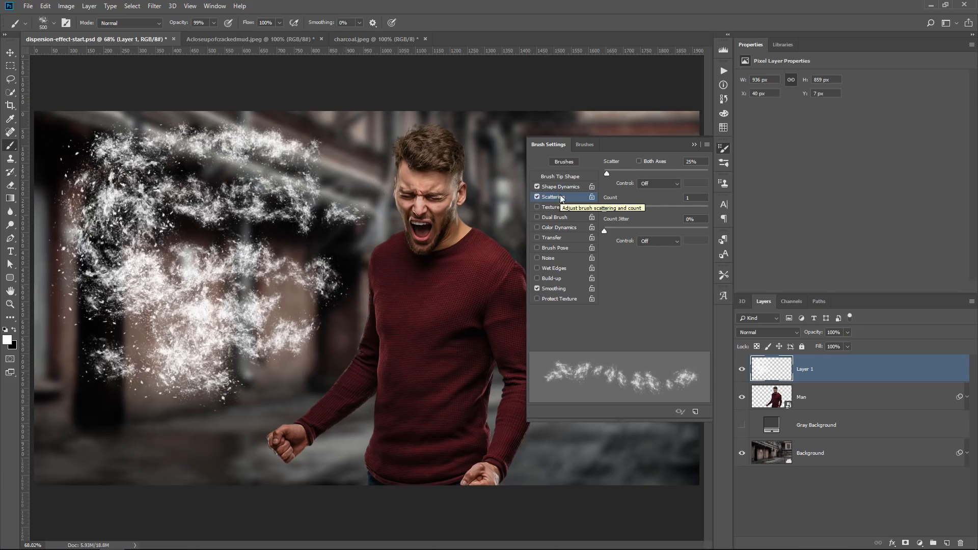
# Step: Delete the test layer and add a white layer mask to the Man layer
pyautogui.click(694, 146)
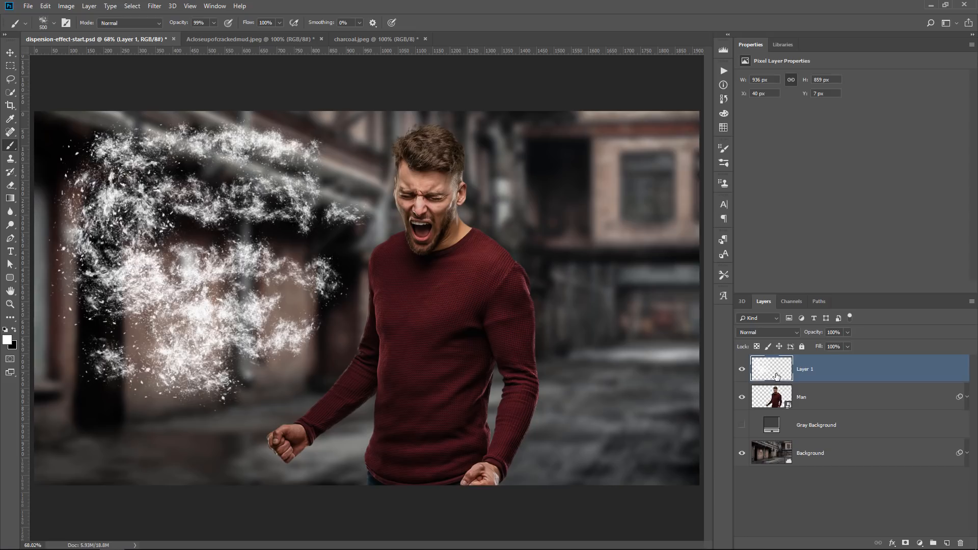
pyautogui.moveTo(770, 377); pyautogui.dragTo(961, 543)
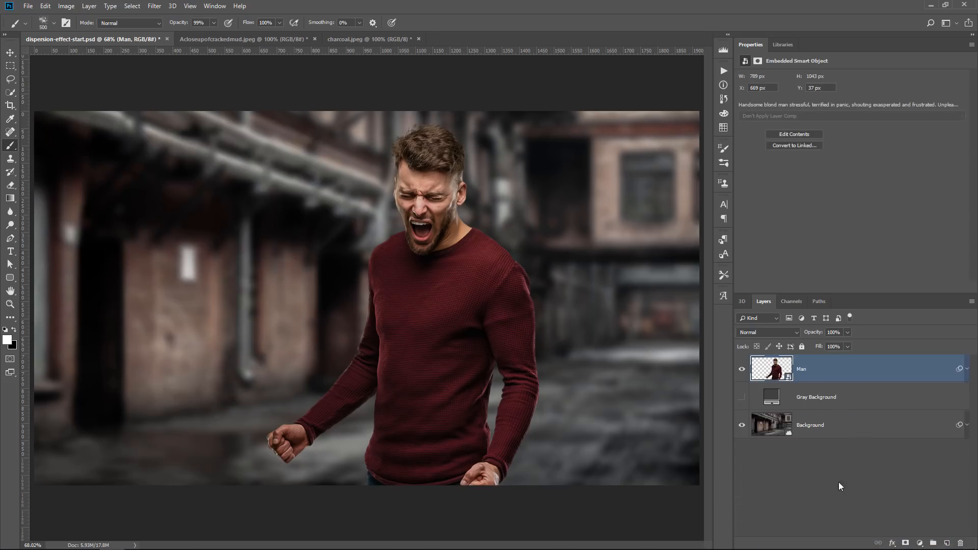
pyautogui.click(905, 544)
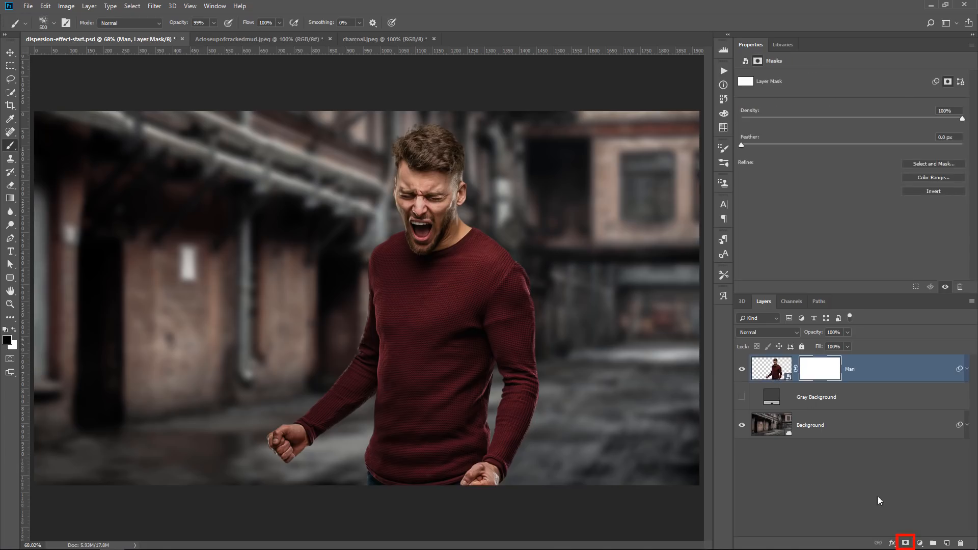
# Step: Paint black on the Man layer mask with the charcoal brush at varying sizes to break up the man's left shoulder
pyautogui.hotkey('ctrl', 'shift', 'd')
pyautogui.moveTo(633, 301)
pyautogui.mouseDown()
pyautogui.moveTo(535, 214)
pyautogui.moveTo(545, 223)
pyautogui.mouseUp()
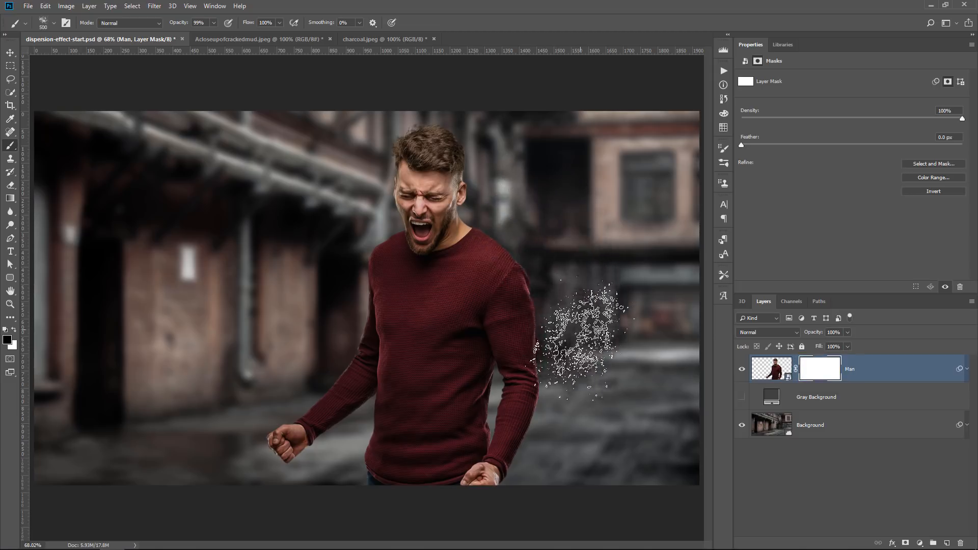
pyautogui.press('[')
pyautogui.click(523, 247)
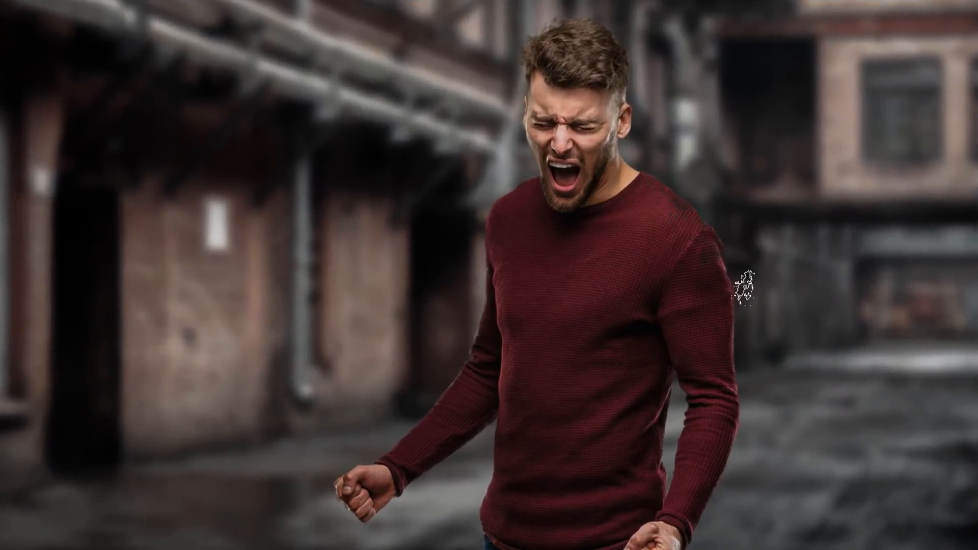
pyautogui.moveTo(745, 288)
pyautogui.mouseDown()
pyautogui.moveTo(706, 213)
pyautogui.moveTo(684, 191)
pyautogui.moveTo(735, 262)
pyautogui.moveTo(667, 168)
pyautogui.moveTo(708, 214)
pyautogui.moveTo(674, 174)
pyautogui.mouseUp()
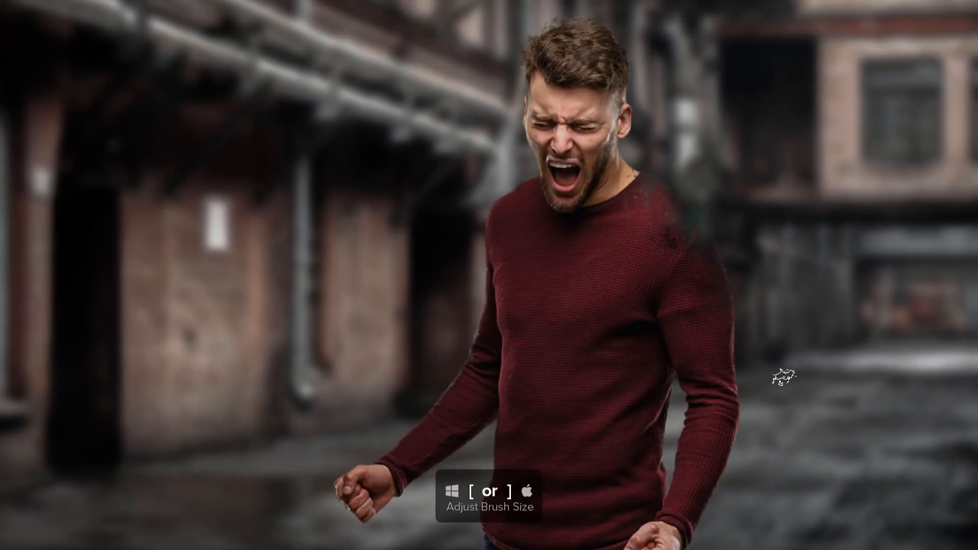
pyautogui.press(']')
pyautogui.press(']')
pyautogui.press(']')
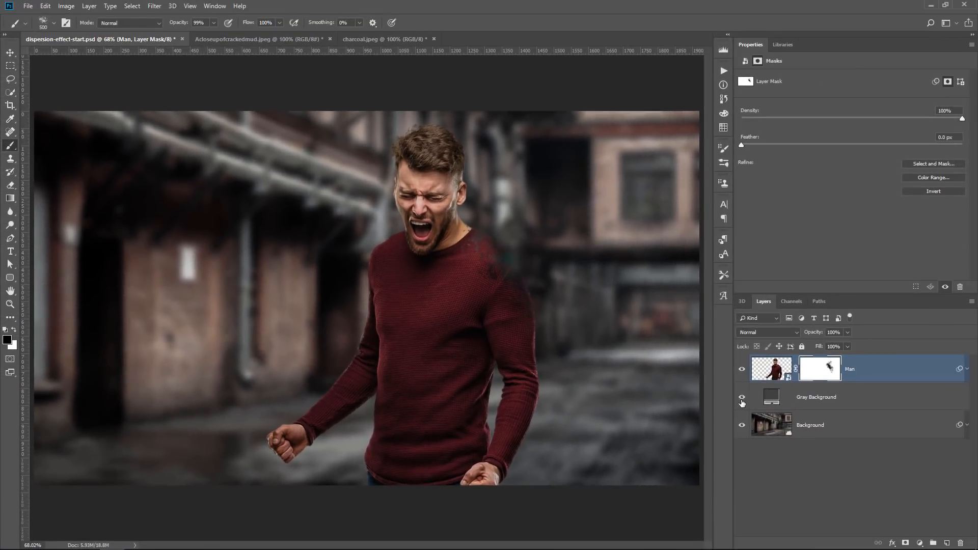
# Step: Show the Gray Background layer and mask out scattered bits along the outer edge of the man's left arm down to the wrist
pyautogui.click(742, 400)
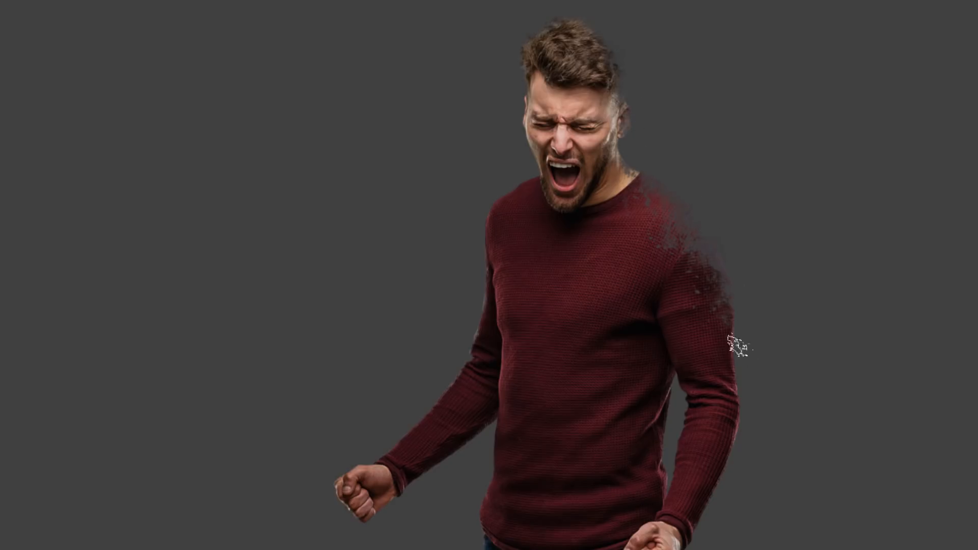
pyautogui.moveTo(698, 544)
pyautogui.mouseDown()
pyautogui.moveTo(736, 383)
pyautogui.moveTo(719, 500)
pyautogui.moveTo(743, 382)
pyautogui.mouseUp()
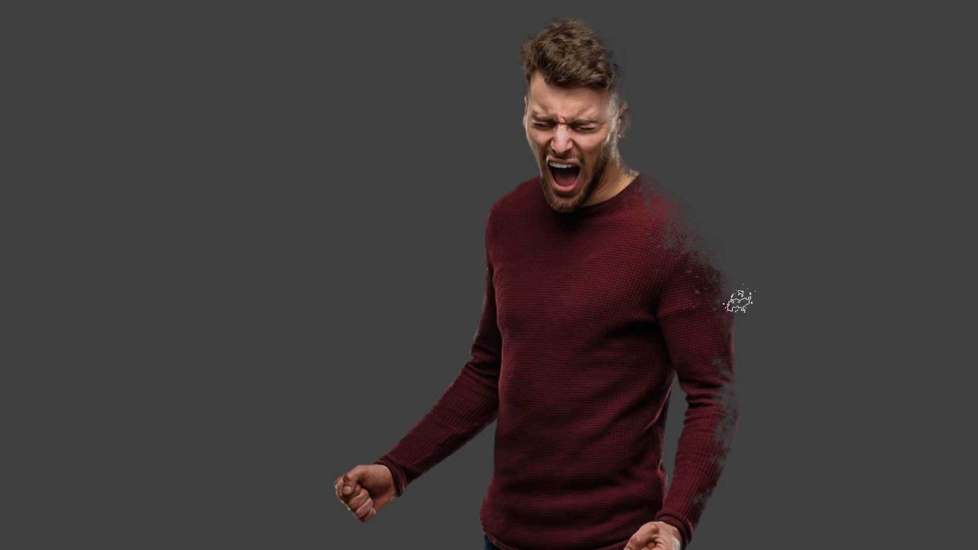
pyautogui.press(']')
pyautogui.press(']')
pyautogui.press(']')
pyautogui.press(']')
pyautogui.press(']')
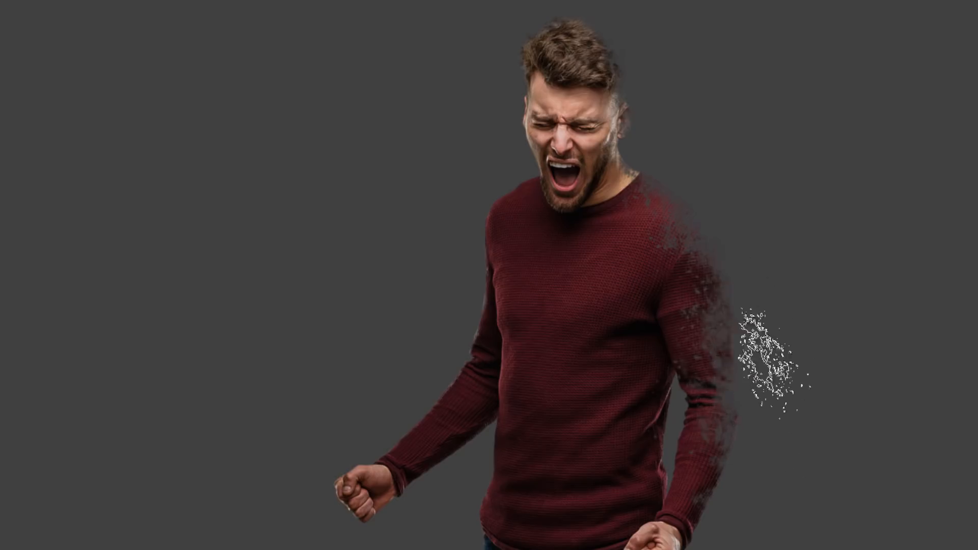
pyautogui.press('[')
pyautogui.press('[')
pyautogui.press('[')
pyautogui.press('[')
pyautogui.press('[')
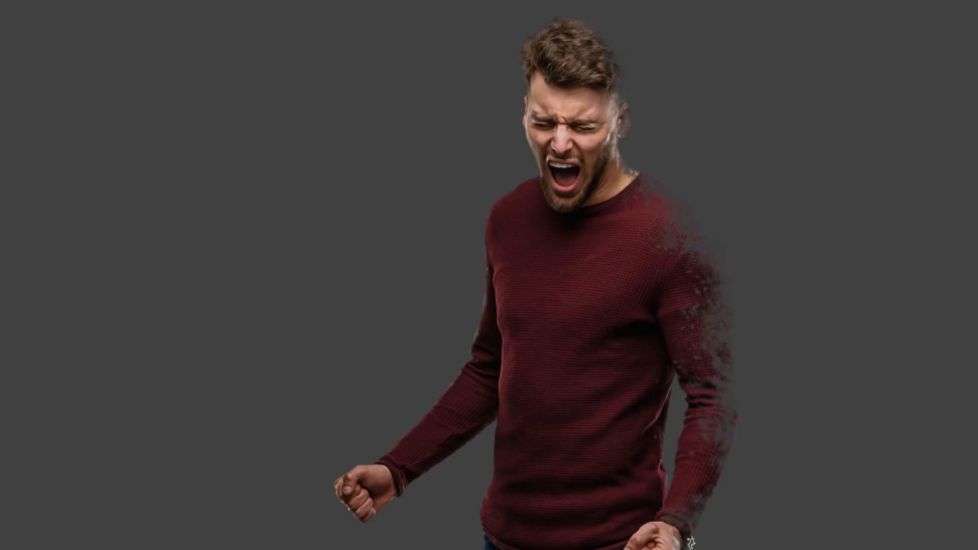
# Step: Mask out specks along the torso beside the man's left arm and along his right arm and forearm
pyautogui.press(']')
pyautogui.press(']')
pyautogui.press(']')
pyautogui.press('[')
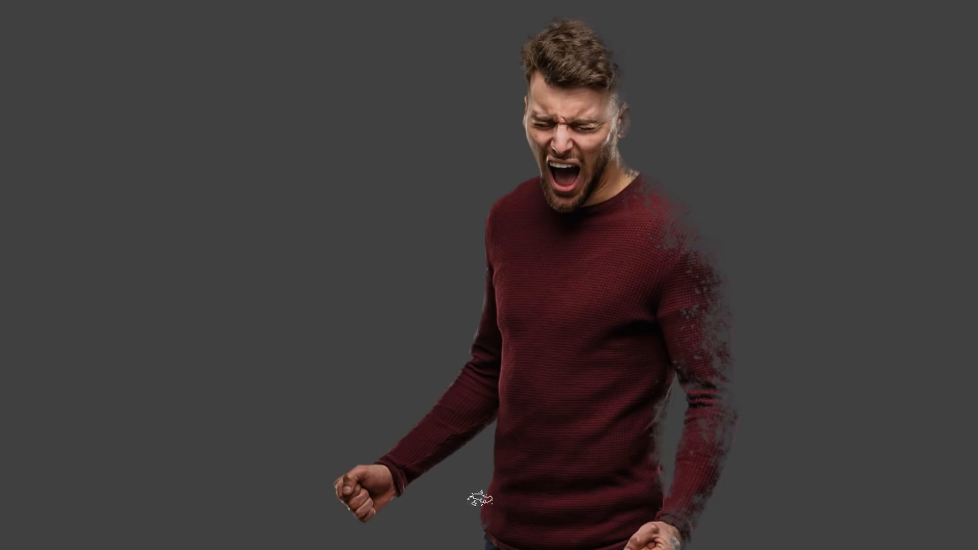
pyautogui.click(488, 412)
pyautogui.moveTo(467, 437); pyautogui.dragTo(418, 474)
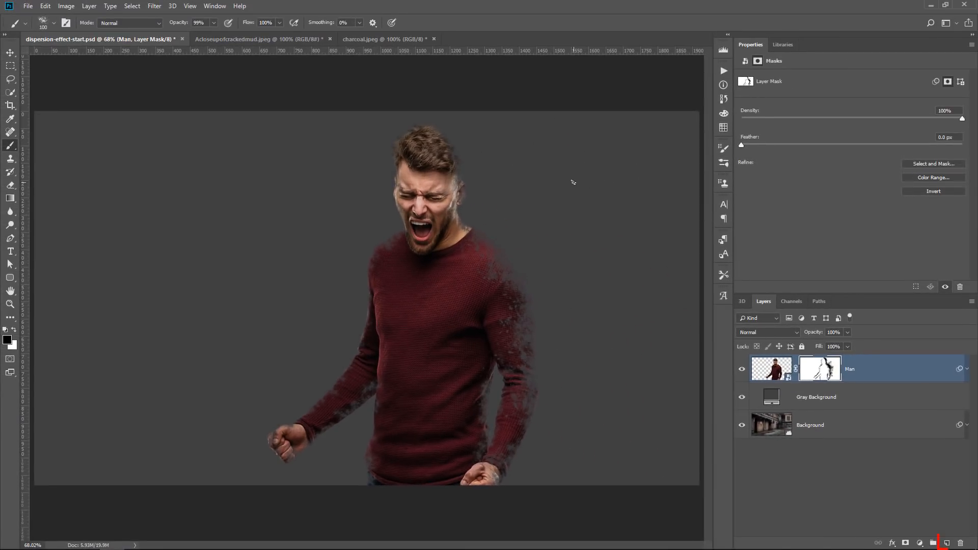
# Step: Add an empty layer beneath the Man layer and set the foreground color to dark brown 311a04
pyautogui.click(948, 544)
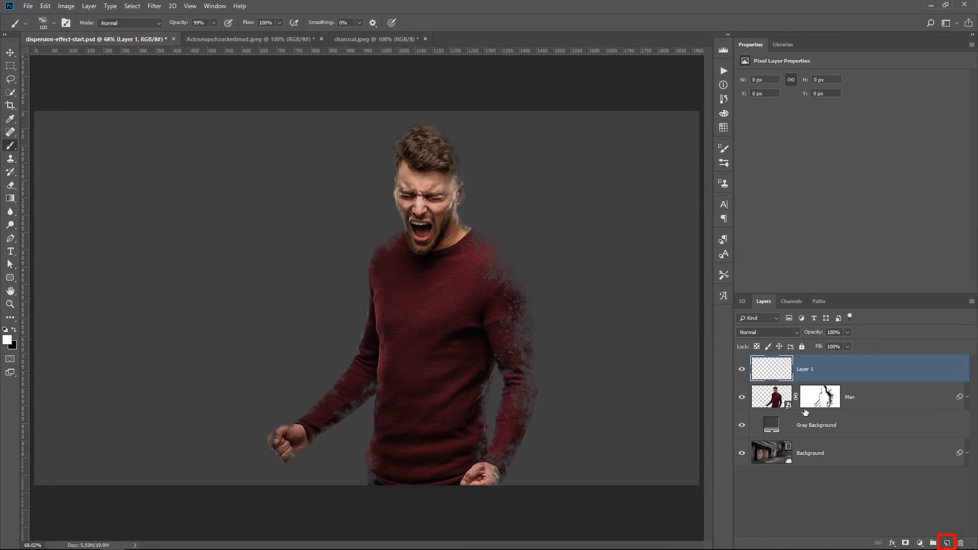
pyautogui.moveTo(773, 369); pyautogui.dragTo(776, 413)
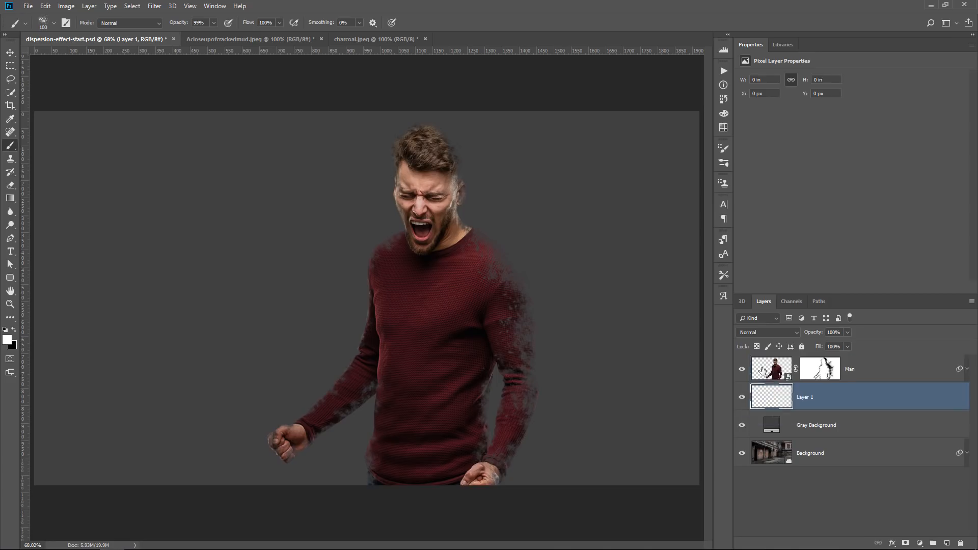
pyautogui.click(7, 341)
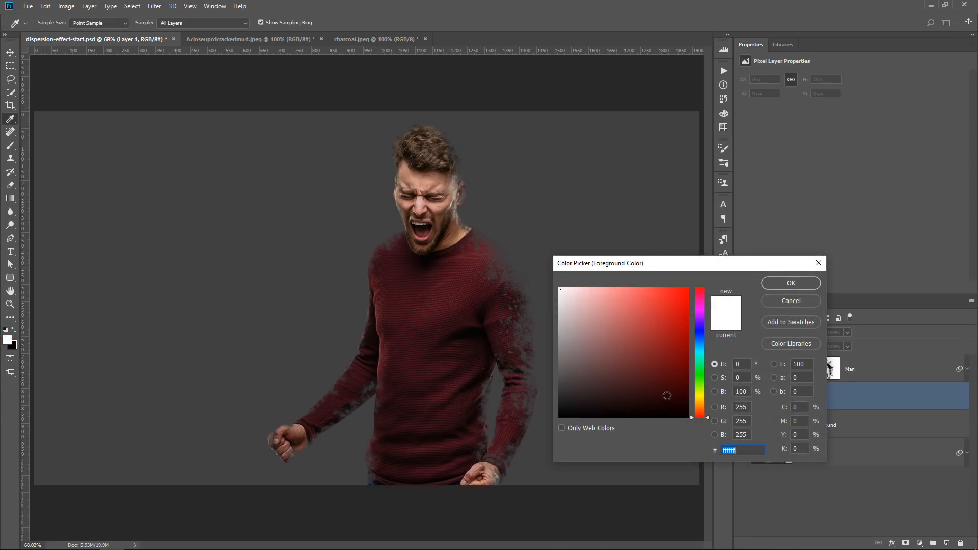
pyautogui.click(683, 396)
pyautogui.click(692, 407)
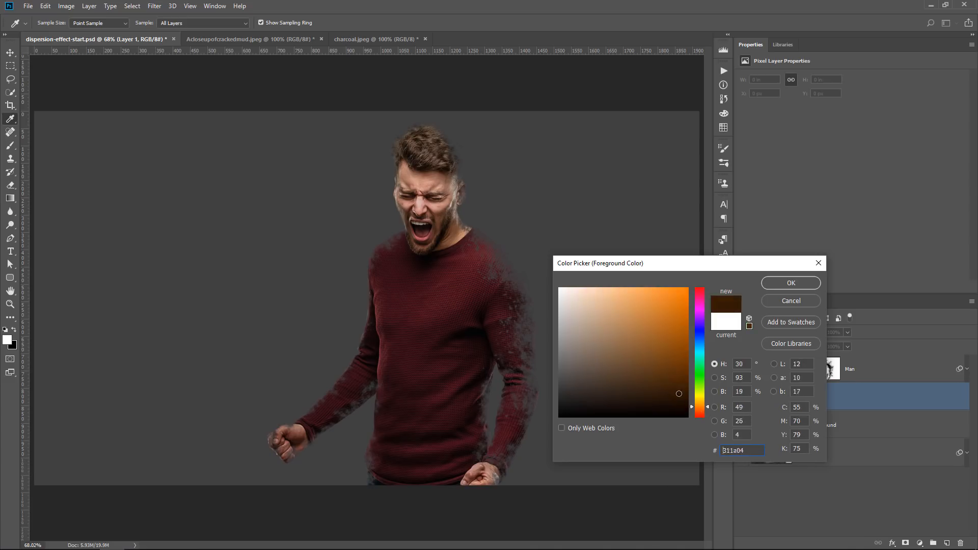
pyautogui.click(786, 286)
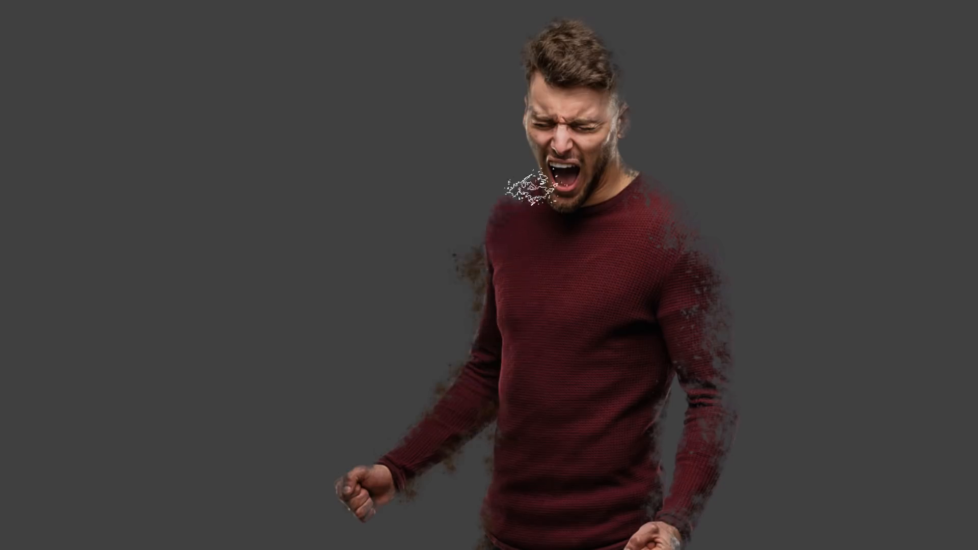
# Step: Paint dark brown particles on both sides of the man's head and neck and over his left shoulder with the charcoal brush
pyautogui.moveTo(557, 197)
pyautogui.mouseDown()
pyautogui.moveTo(573, 143)
pyautogui.moveTo(619, 176)
pyautogui.mouseUp()
pyautogui.click(673, 226)
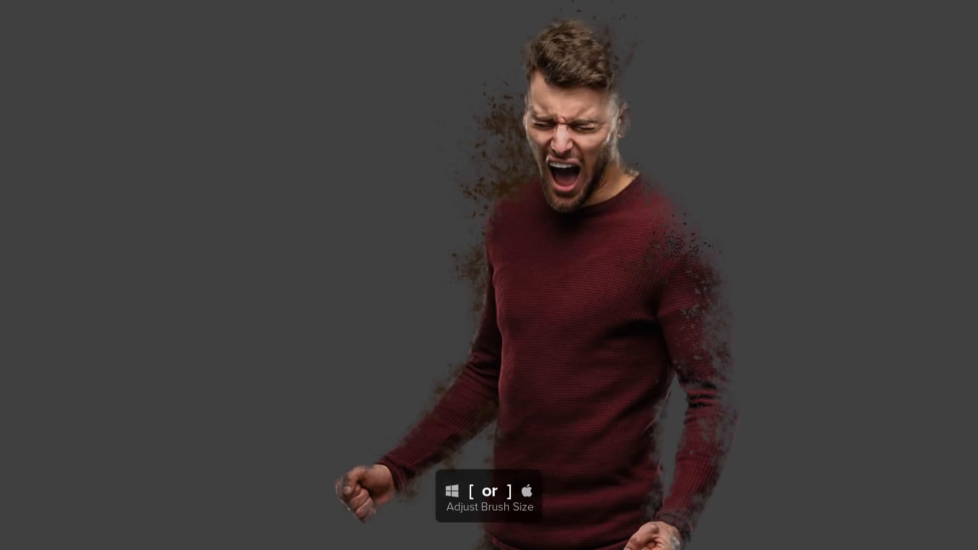
pyautogui.click(632, 138)
pyautogui.press('[')
pyautogui.press('[')
pyautogui.press('[')
pyautogui.press('[')
pyautogui.press('[')
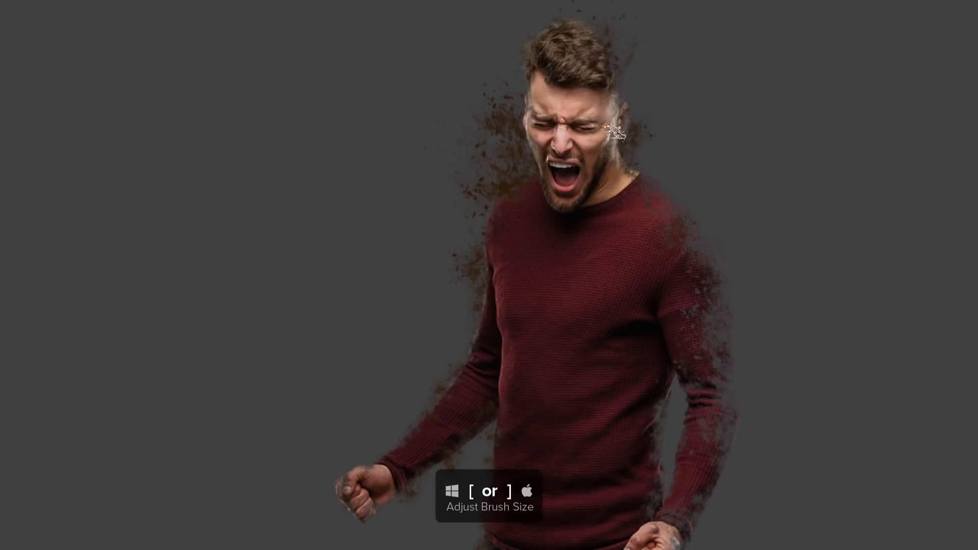
# Step: Enlarge the brush and paint dark brown particles down the man's left arm, around his right fist and around his hair
pyautogui.press(']')
pyautogui.press(']')
pyautogui.press(']')
pyautogui.press(']')
pyautogui.press(']')
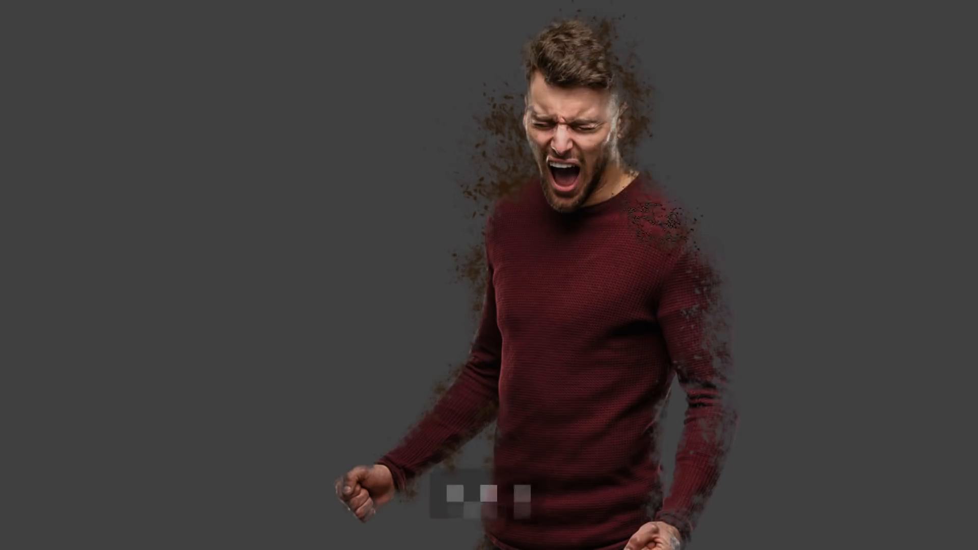
pyautogui.moveTo(665, 237)
pyautogui.mouseDown()
pyautogui.moveTo(676, 268)
pyautogui.moveTo(669, 229)
pyautogui.moveTo(708, 321)
pyautogui.moveTo(707, 367)
pyautogui.moveTo(697, 323)
pyautogui.moveTo(654, 245)
pyautogui.moveTo(712, 359)
pyautogui.moveTo(717, 342)
pyautogui.moveTo(725, 434)
pyautogui.moveTo(684, 522)
pyautogui.moveTo(685, 453)
pyautogui.moveTo(680, 499)
pyautogui.moveTo(656, 535)
pyautogui.moveTo(634, 482)
pyautogui.moveTo(636, 367)
pyautogui.moveTo(638, 472)
pyautogui.moveTo(646, 306)
pyautogui.moveTo(660, 320)
pyautogui.mouseUp()
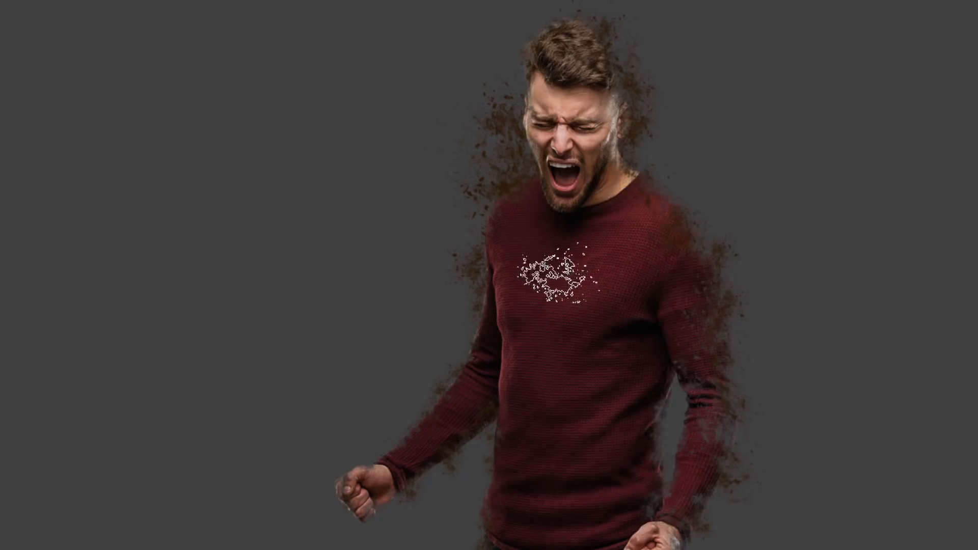
pyautogui.moveTo(367, 497)
pyautogui.mouseDown()
pyautogui.moveTo(364, 490)
pyautogui.moveTo(436, 505)
pyautogui.moveTo(350, 491)
pyautogui.mouseUp()
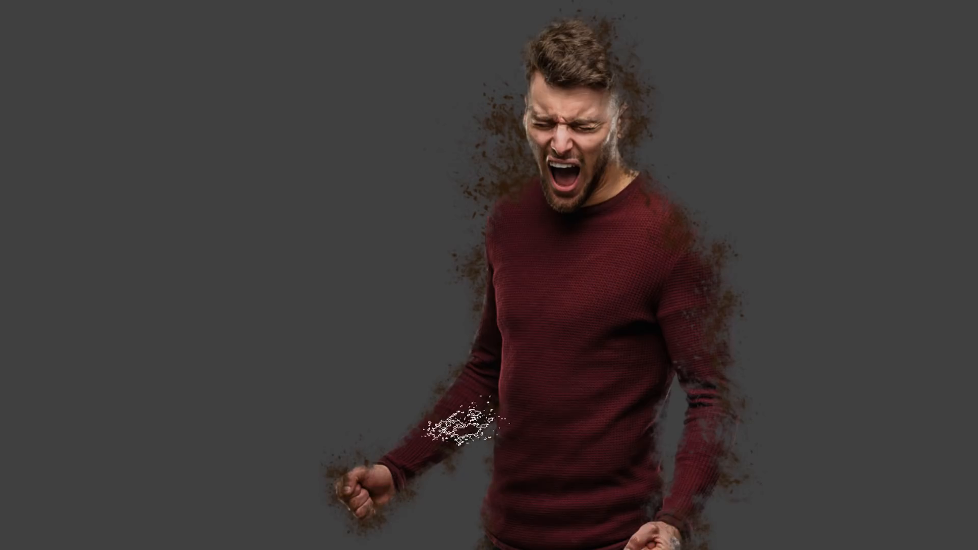
pyautogui.click(564, 80)
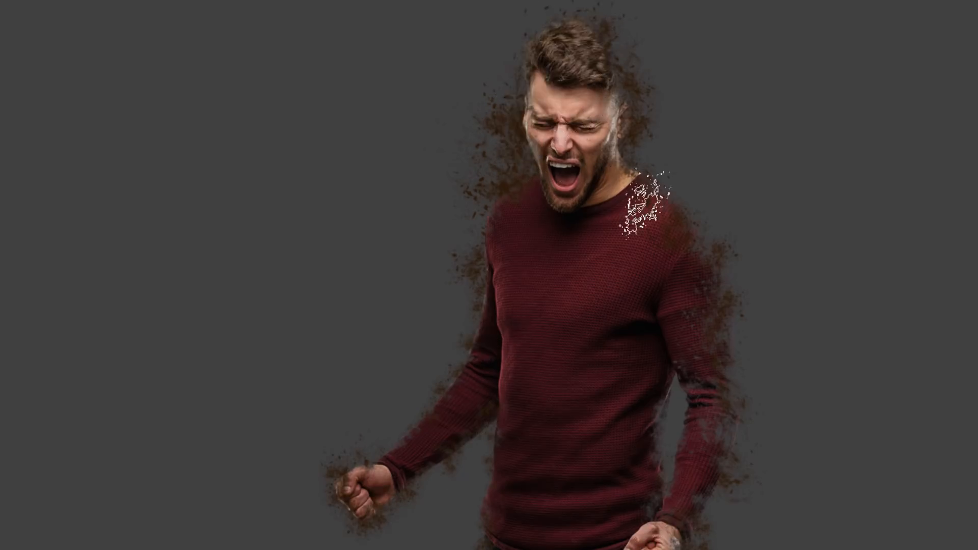
pyautogui.moveTo(644, 204); pyautogui.dragTo(637, 194)
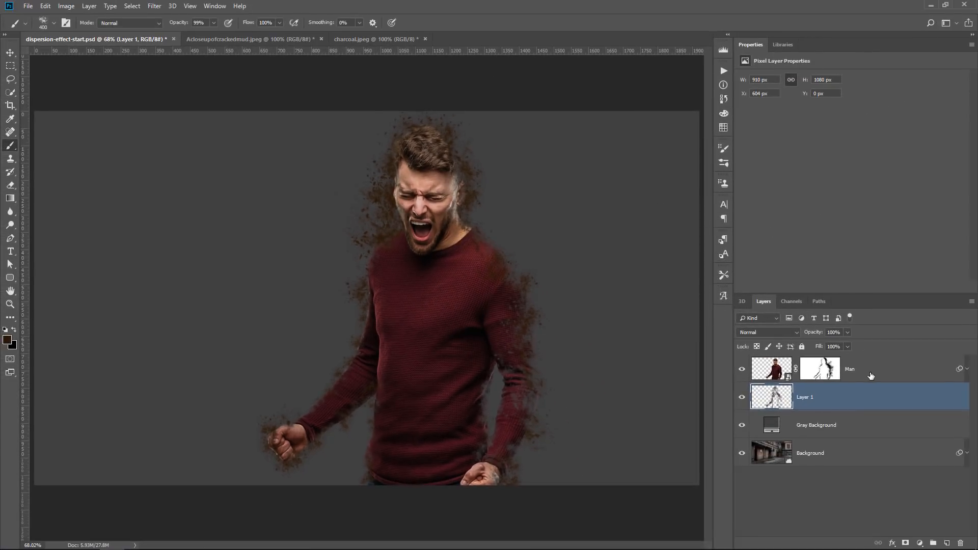
# Step: Add a layer above the Man layer and paint particles in sampled sweater red and skin tones along his left arm, shoulder and face
pyautogui.click(871, 376)
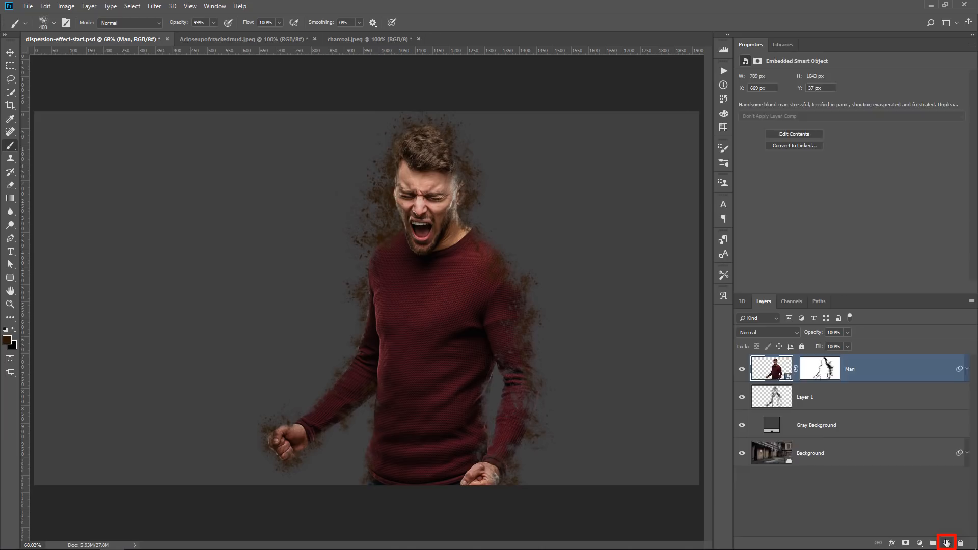
pyautogui.click(947, 543)
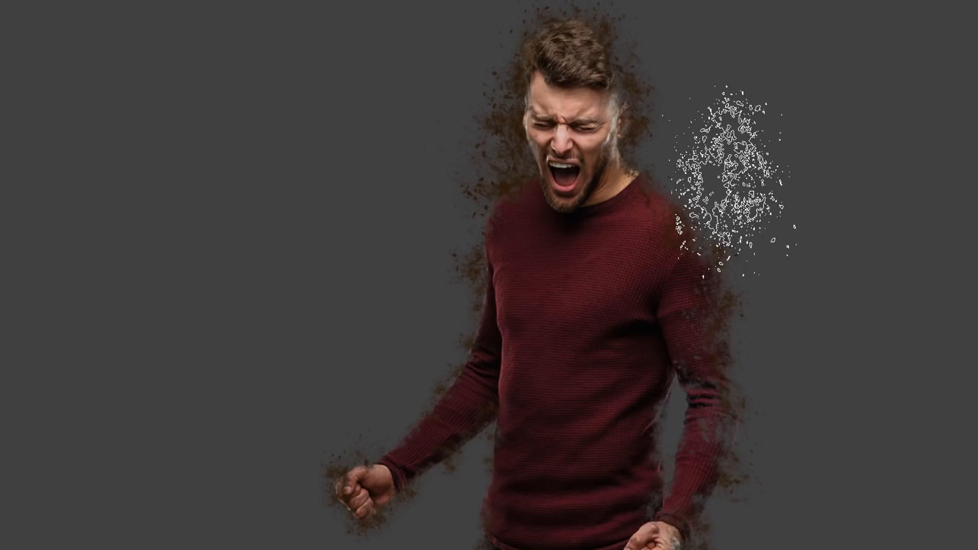
pyautogui.press('alt')
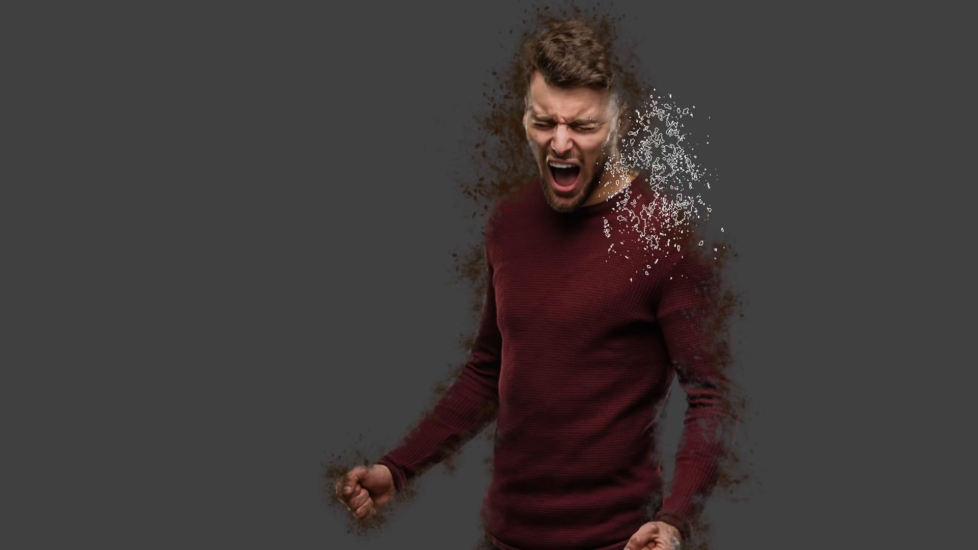
pyautogui.click(673, 174)
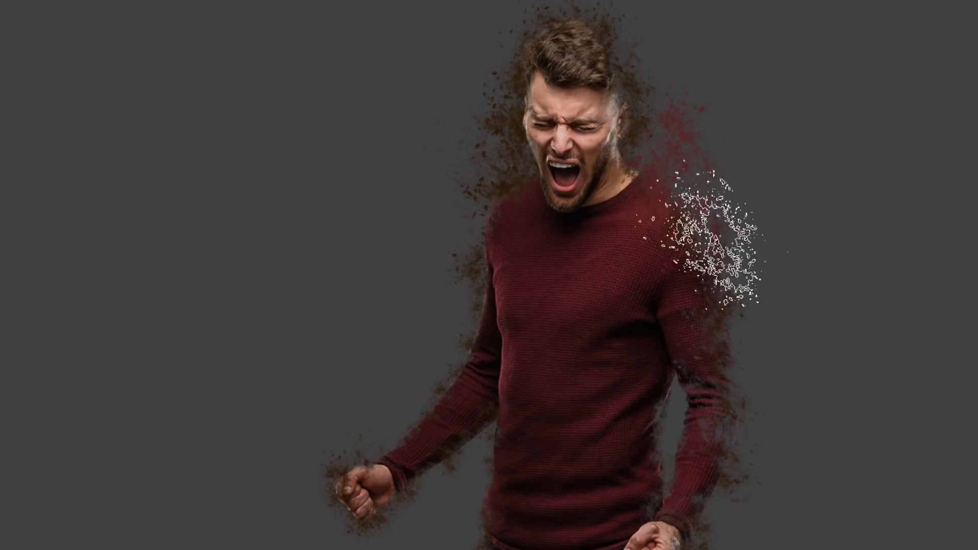
pyautogui.moveTo(694, 305); pyautogui.dragTo(765, 361)
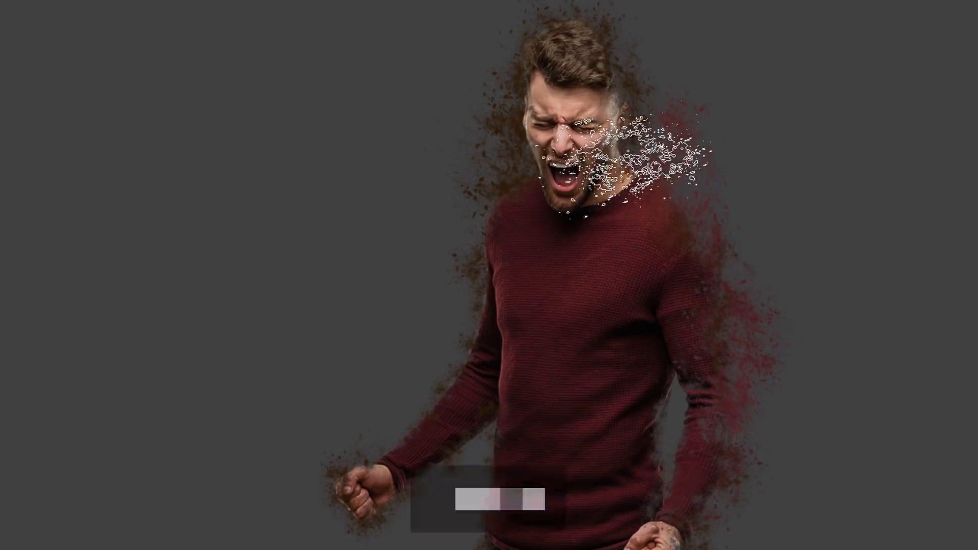
pyautogui.moveTo(619, 121)
pyautogui.mouseDown()
pyautogui.moveTo(632, 86)
pyautogui.moveTo(621, 49)
pyautogui.mouseUp()
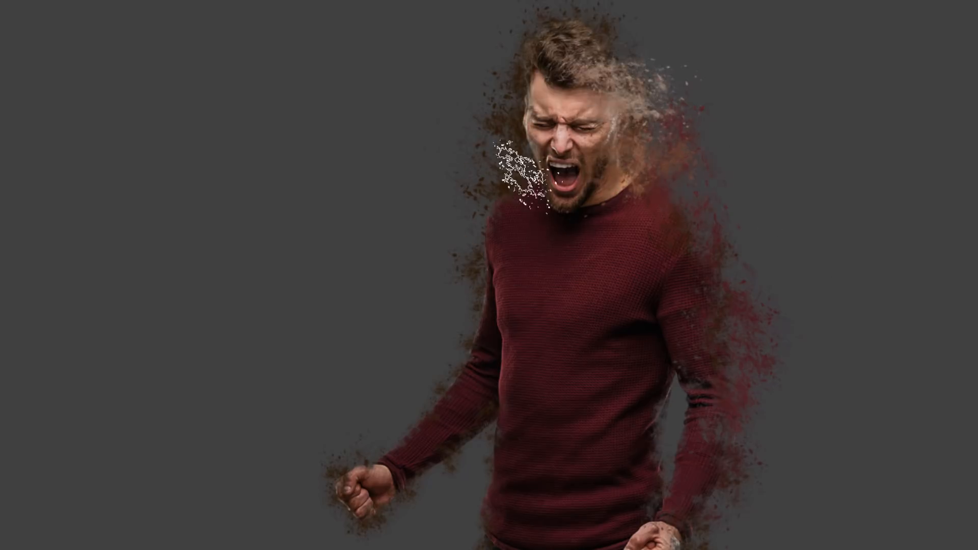
# Step: Vary the brush size and paint particles in sampled sweater colors around the man's right shoulder and down his right arm
pyautogui.press(']')
pyautogui.press(']')
pyautogui.press(']')
pyautogui.press(']')
pyautogui.press(']')
pyautogui.press('[')
pyautogui.press('[')
pyautogui.press('[')
pyautogui.press('alt')
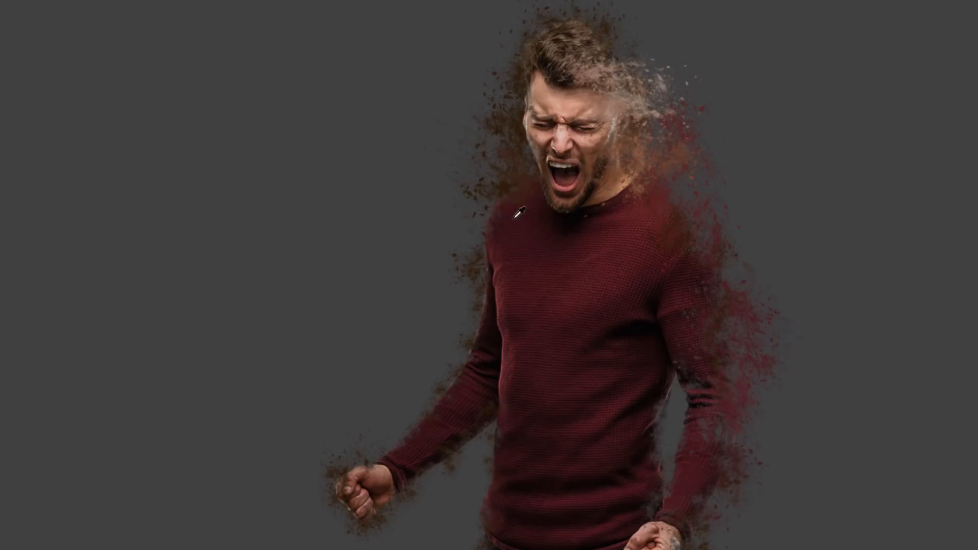
pyautogui.click(504, 200)
pyautogui.press('alt')
pyautogui.moveTo(501, 250)
pyautogui.mouseDown()
pyautogui.moveTo(491, 273)
pyautogui.moveTo(480, 273)
pyautogui.mouseUp()
pyautogui.press('alt')
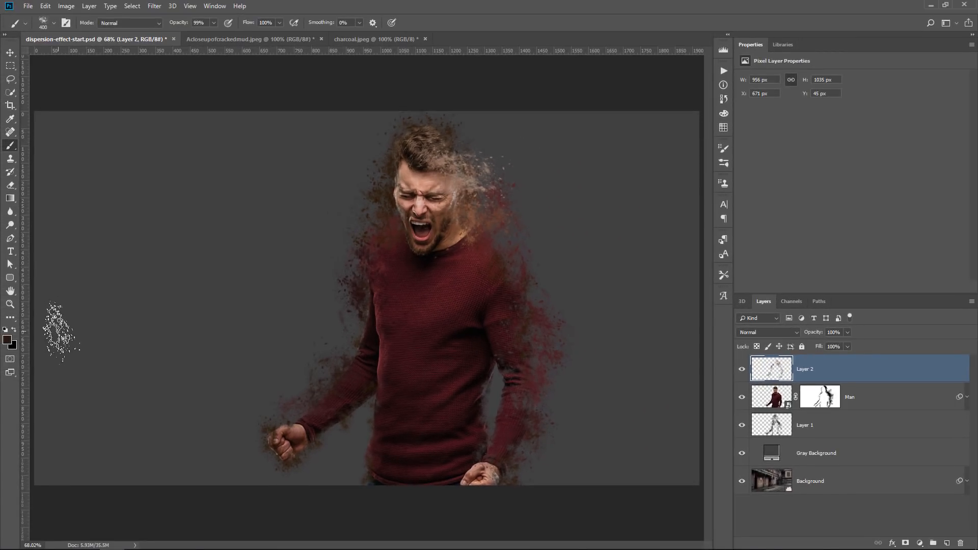
# Step: Set the foreground color to dark brown 361e06 and add an empty layer above Layer 2
pyautogui.click(7, 345)
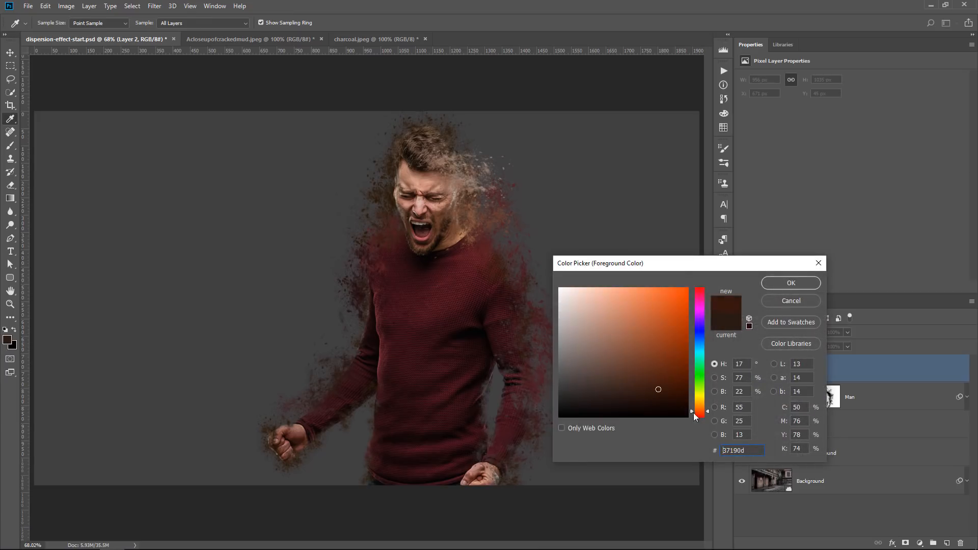
pyautogui.moveTo(694, 416); pyautogui.dragTo(695, 407)
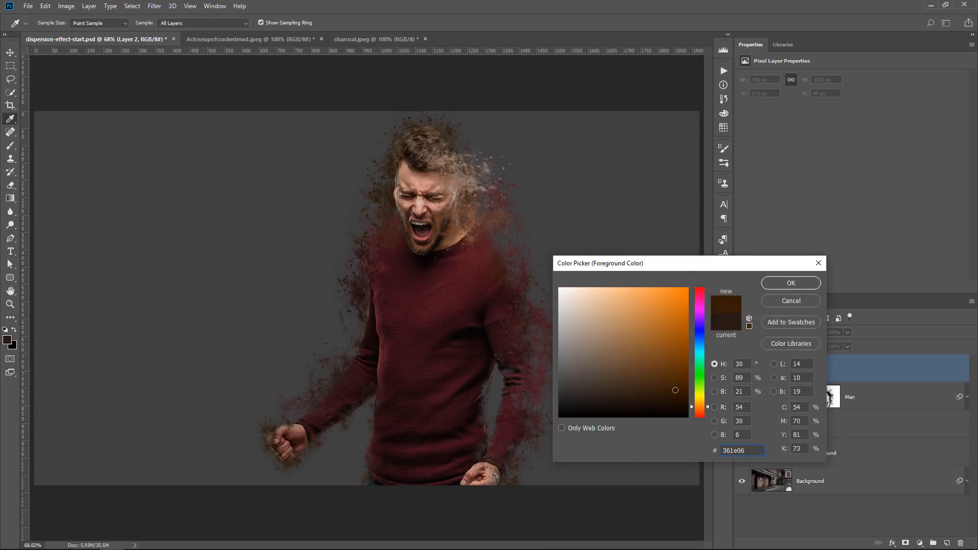
pyautogui.click(785, 284)
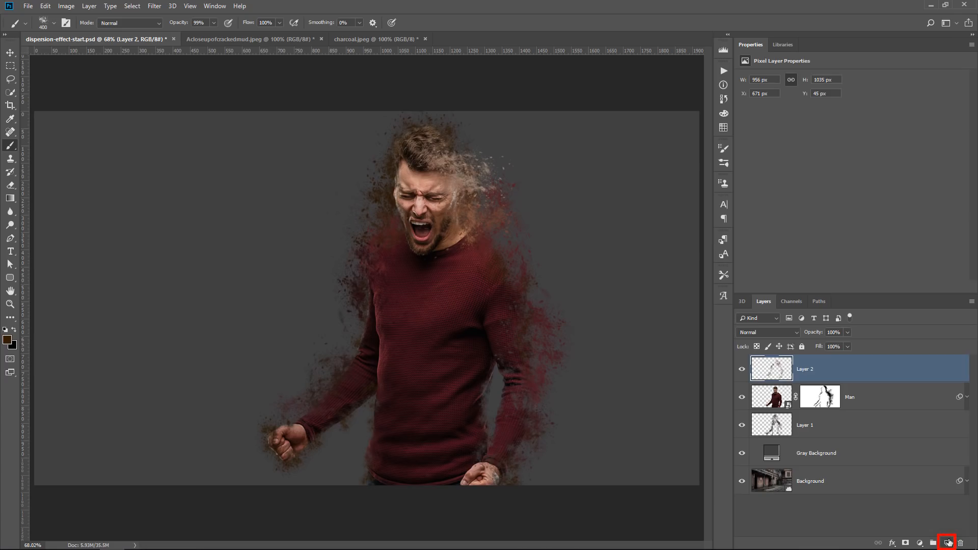
pyautogui.click(948, 542)
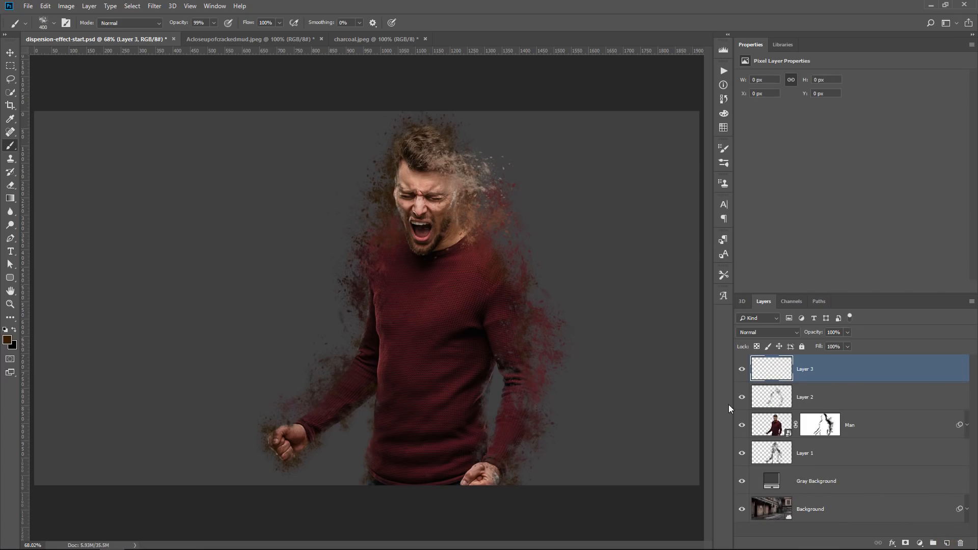
# Step: Toggle the visibility of Layer 2 and Layer 1 to compare the particles each one contributes
pyautogui.click(742, 398)
pyautogui.click(742, 398)
pyautogui.click(742, 397)
pyautogui.click(742, 398)
pyautogui.click(743, 453)
pyautogui.click(743, 453)
pyautogui.click(743, 401)
pyautogui.click(743, 400)
pyautogui.click(742, 400)
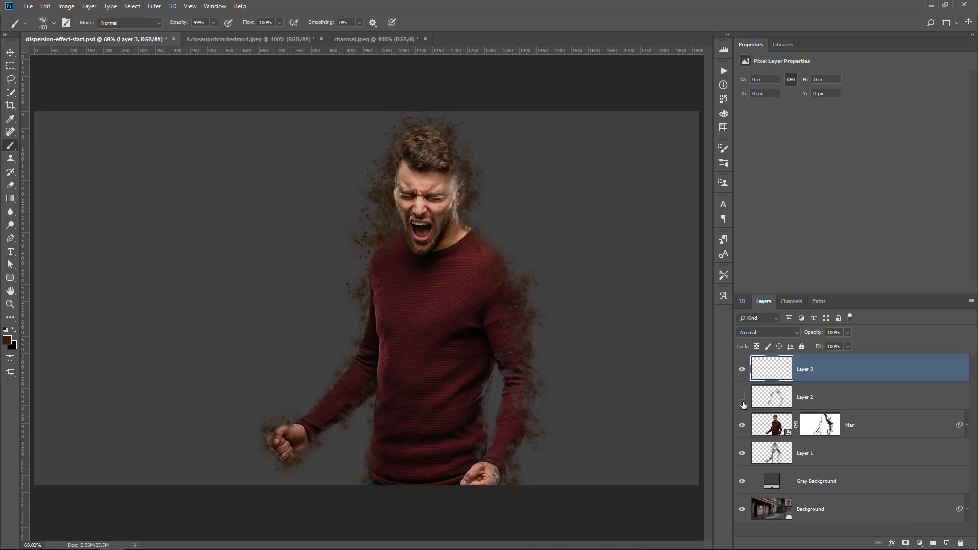
pyautogui.click(742, 400)
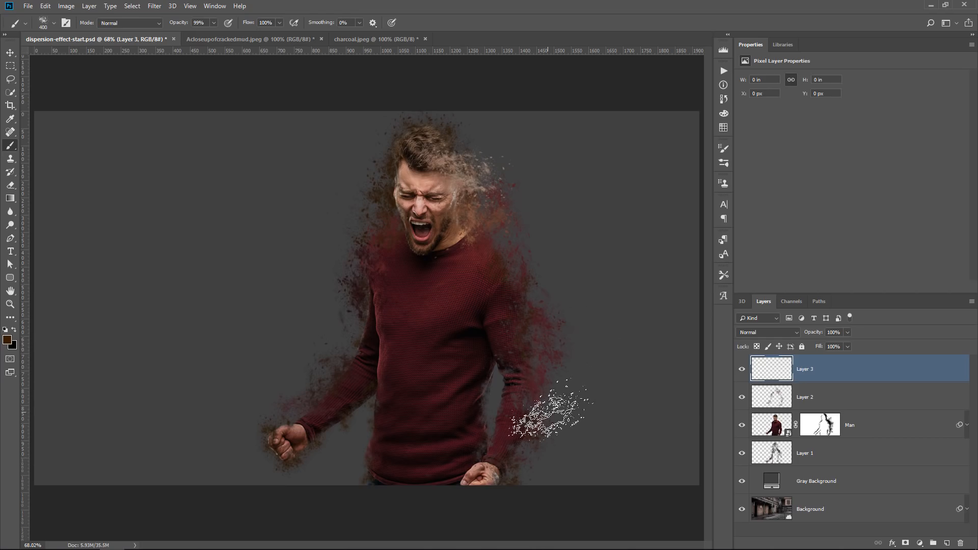
# Step: Paint large brown particle clouds on Layer 3 along both of the man's arms, around his head and across the space beside it
pyautogui.moveTo(525, 459); pyautogui.dragTo(535, 415)
pyautogui.moveTo(558, 326); pyautogui.dragTo(563, 270)
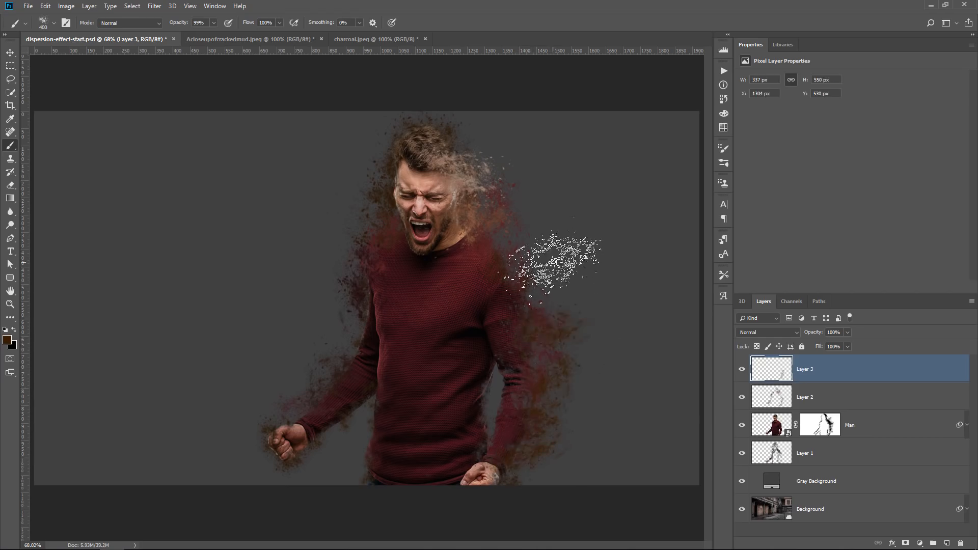
pyautogui.moveTo(523, 231)
pyautogui.mouseDown()
pyautogui.moveTo(545, 164)
pyautogui.moveTo(570, 134)
pyautogui.mouseUp()
pyautogui.moveTo(502, 145)
pyautogui.mouseDown()
pyautogui.moveTo(489, 92)
pyautogui.moveTo(473, 151)
pyautogui.moveTo(528, 108)
pyautogui.moveTo(527, 143)
pyautogui.moveTo(512, 159)
pyautogui.moveTo(460, 99)
pyautogui.moveTo(416, 105)
pyautogui.moveTo(388, 207)
pyautogui.moveTo(371, 189)
pyautogui.moveTo(356, 337)
pyautogui.moveTo(340, 366)
pyautogui.moveTo(349, 313)
pyautogui.moveTo(311, 405)
pyautogui.moveTo(321, 357)
pyautogui.mouseUp()
pyautogui.moveTo(400, 104)
pyautogui.mouseDown()
pyautogui.moveTo(590, 89)
pyautogui.moveTo(661, 196)
pyautogui.moveTo(524, 122)
pyautogui.moveTo(616, 84)
pyautogui.moveTo(616, 96)
pyautogui.moveTo(652, 84)
pyautogui.moveTo(619, 176)
pyautogui.moveTo(645, 197)
pyautogui.mouseUp()
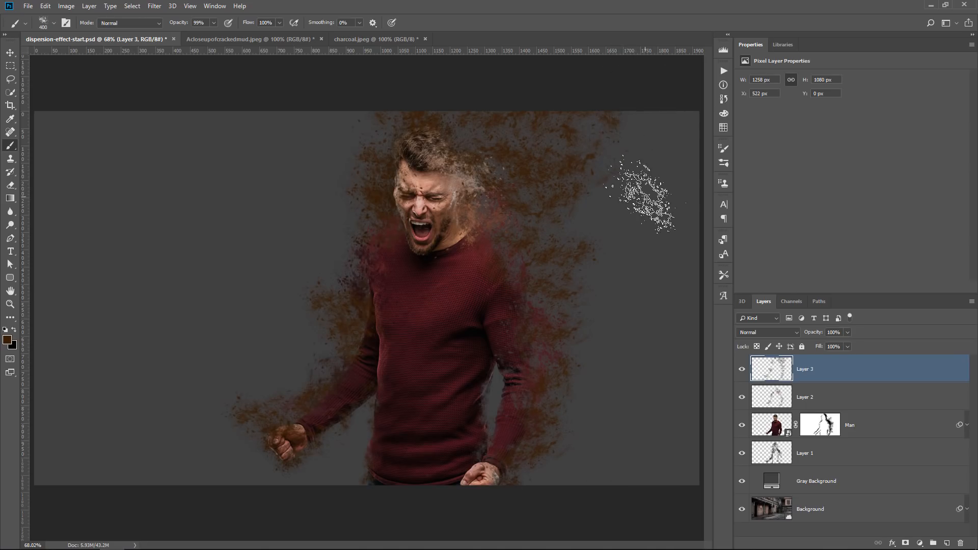
# Step: Choose a darker brown foreground color and paint darker particles over the clouds around the man's head and arms
pyautogui.click(8, 339)
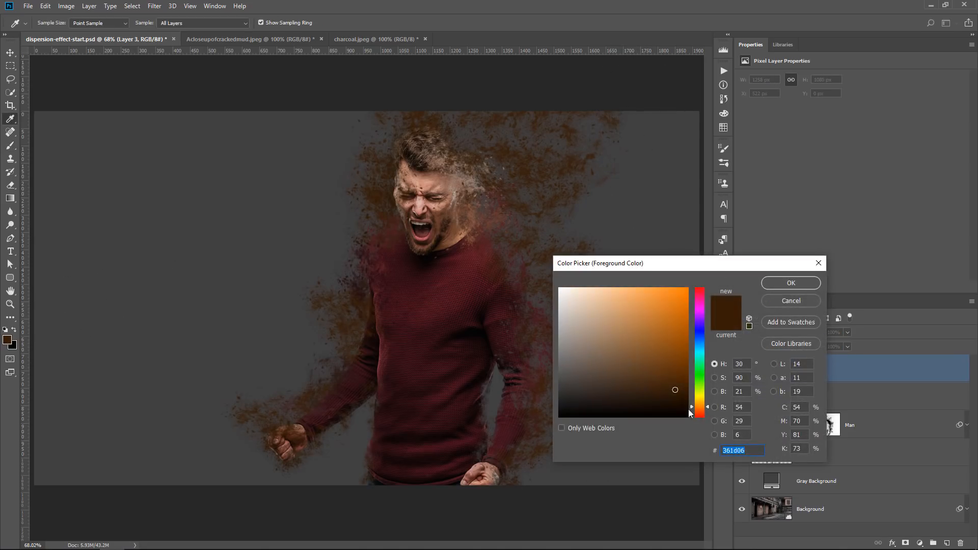
pyautogui.click(791, 283)
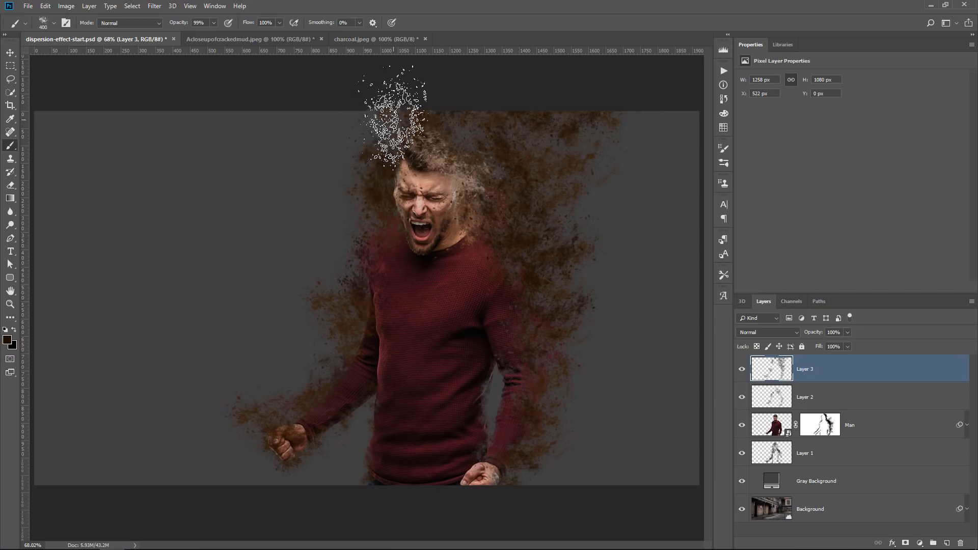
pyautogui.moveTo(357, 260)
pyautogui.mouseDown()
pyautogui.moveTo(329, 339)
pyautogui.moveTo(343, 341)
pyautogui.moveTo(334, 382)
pyautogui.moveTo(270, 428)
pyautogui.mouseUp()
# Step: Choose a lighter brown foreground color and paint highlight particles over the clouds on both sides of the man
pyautogui.click(7, 341)
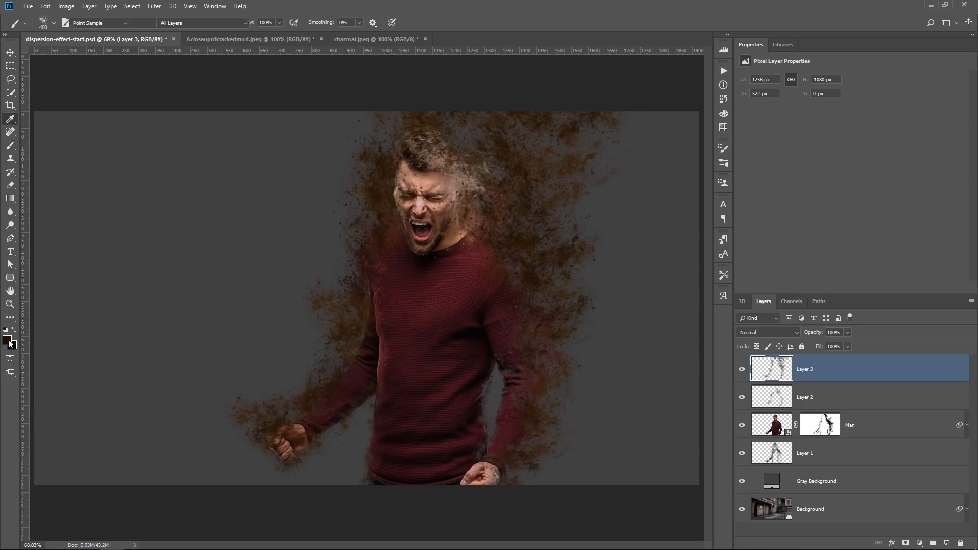
pyautogui.click(782, 285)
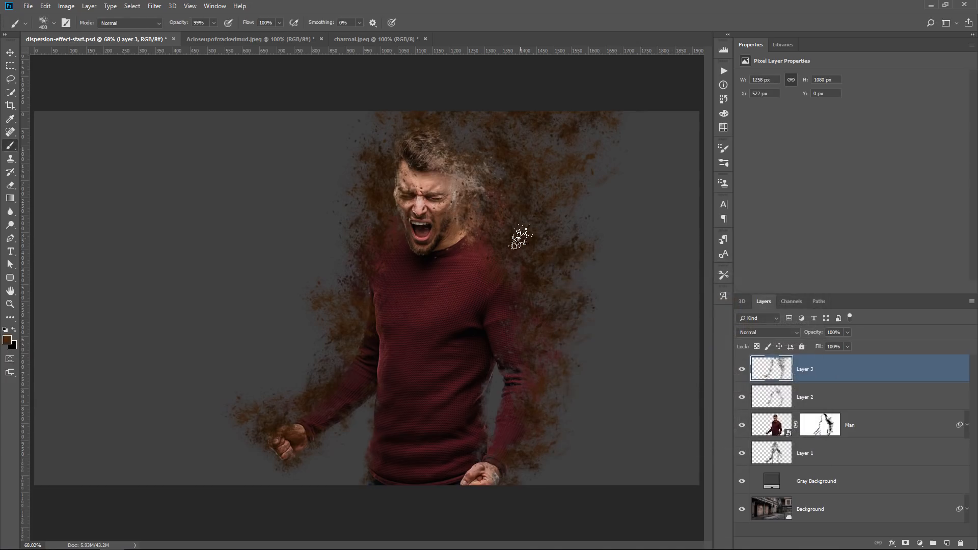
pyautogui.moveTo(518, 229)
pyautogui.mouseDown()
pyautogui.moveTo(557, 274)
pyautogui.moveTo(564, 316)
pyautogui.moveTo(540, 384)
pyautogui.mouseUp()
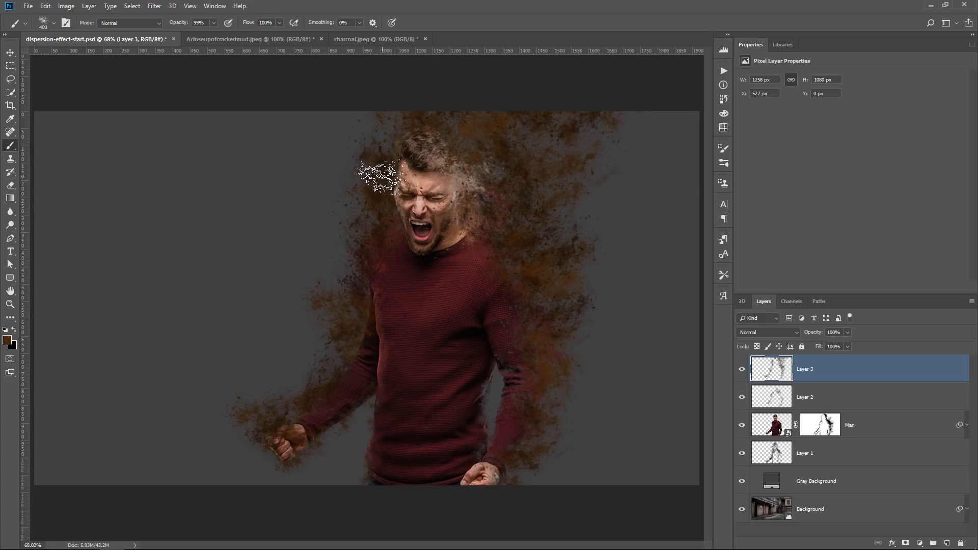
pyautogui.moveTo(380, 167)
pyautogui.mouseDown()
pyautogui.moveTo(367, 157)
pyautogui.moveTo(334, 351)
pyautogui.mouseUp()
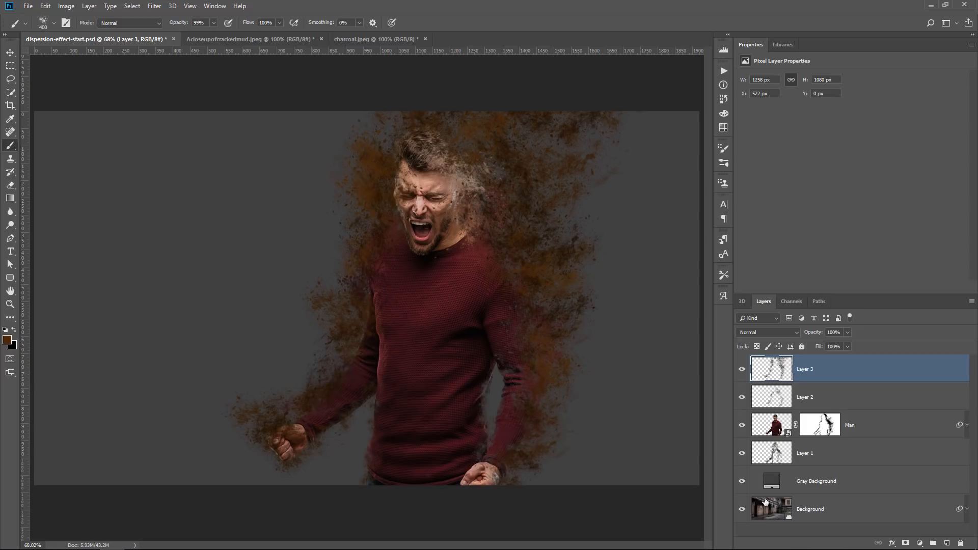
# Step: Toggle the Gray Background layer to preview the dispersion against the street scene, leaving the gray layer shown
pyautogui.click(742, 481)
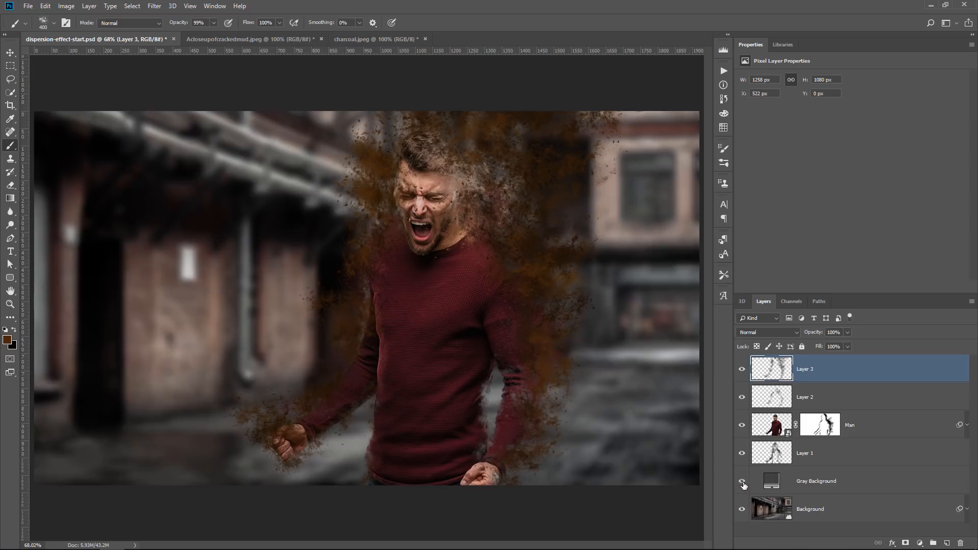
pyautogui.click(742, 481)
pyautogui.click(742, 482)
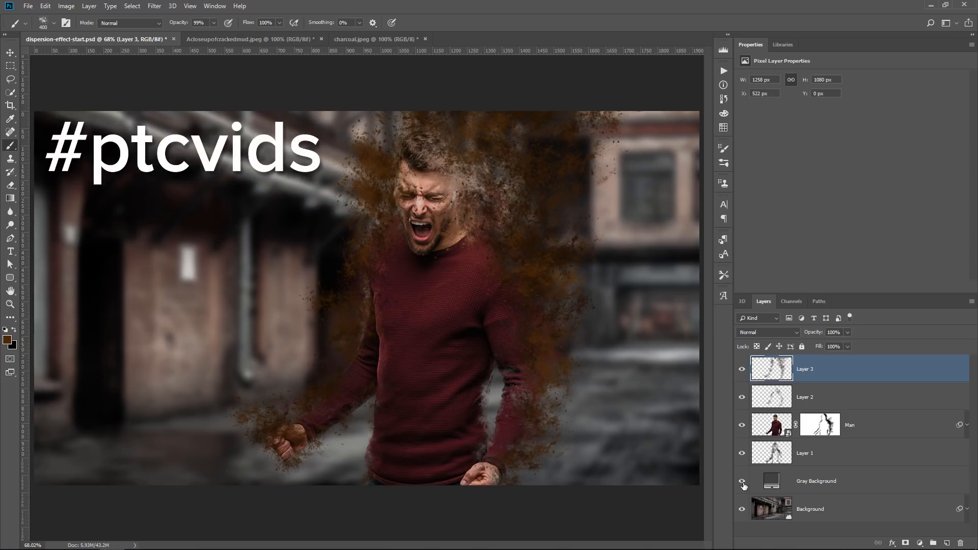
pyautogui.click(743, 481)
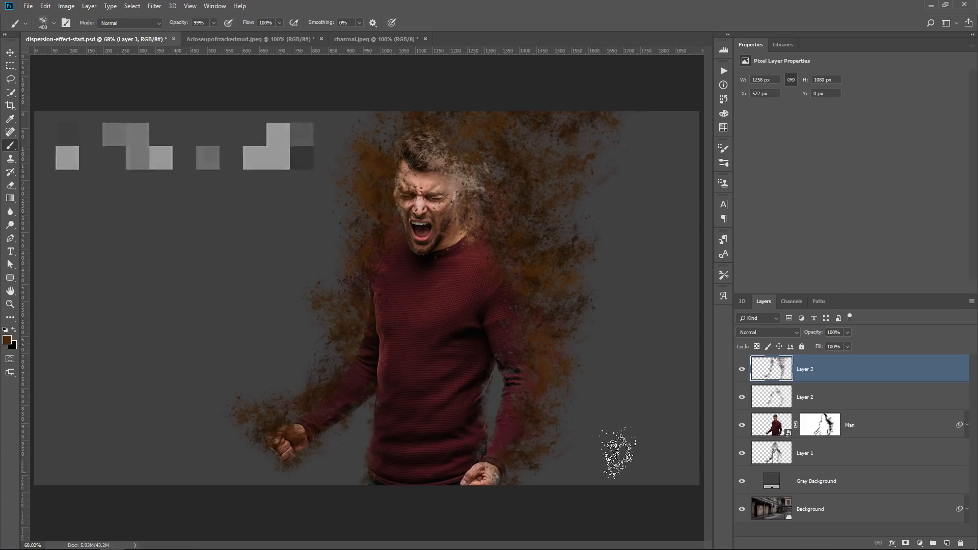
# Step: Select the Man layer and hide Layer 3, Layer 2 and Layer 1
pyautogui.click(772, 423)
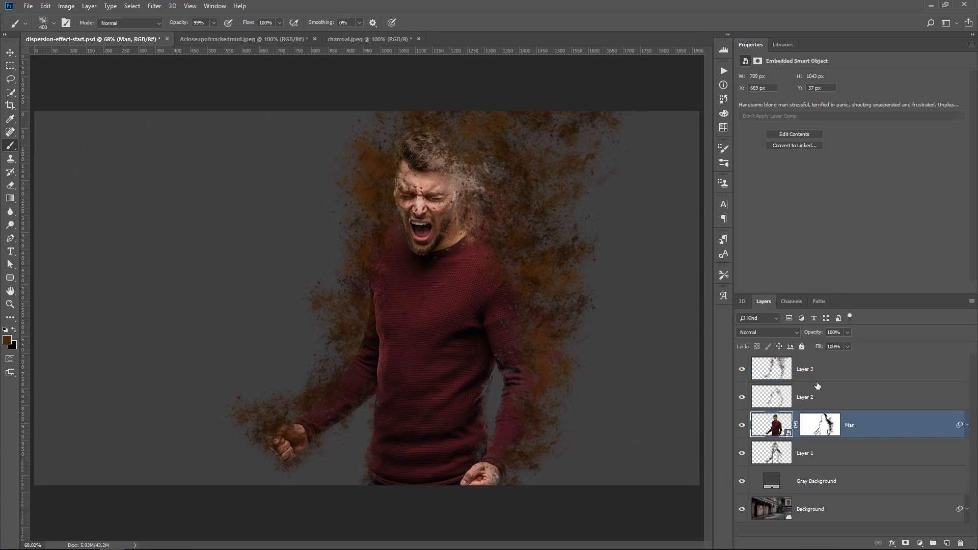
pyautogui.click(743, 369)
pyautogui.click(743, 398)
pyautogui.click(743, 453)
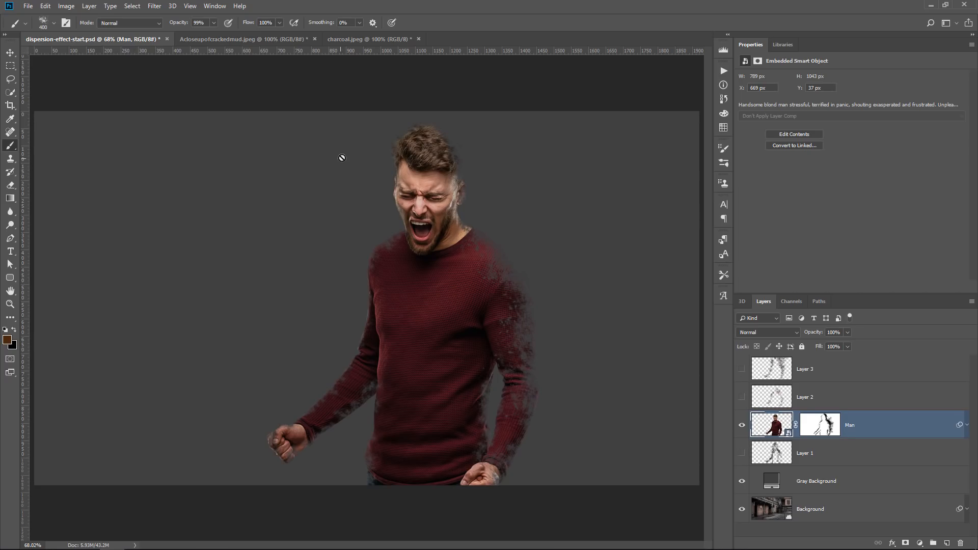
# Step: Offset the cracked mud image with wrap-around by -1362 pixels horizontally and -1045 pixels vertically
pyautogui.click(242, 40)
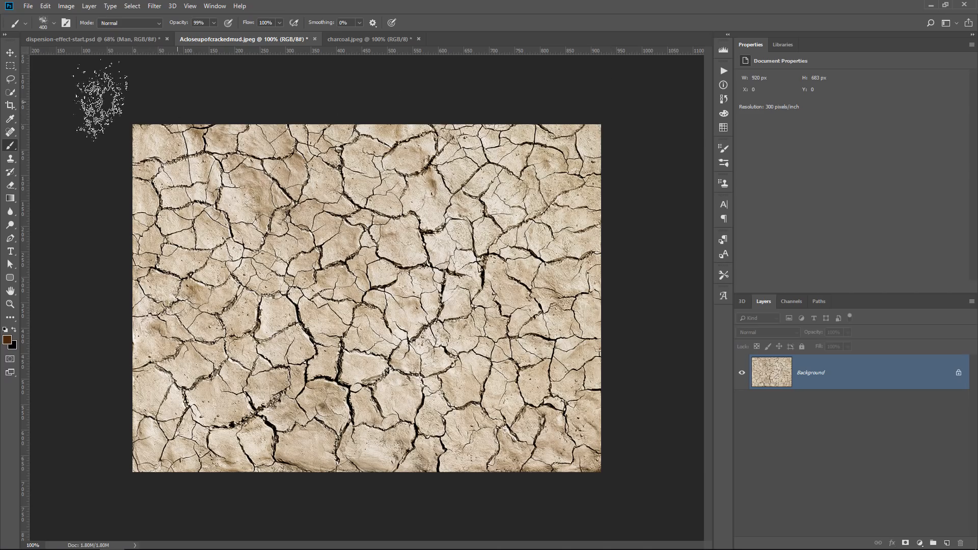
pyautogui.click(152, 6)
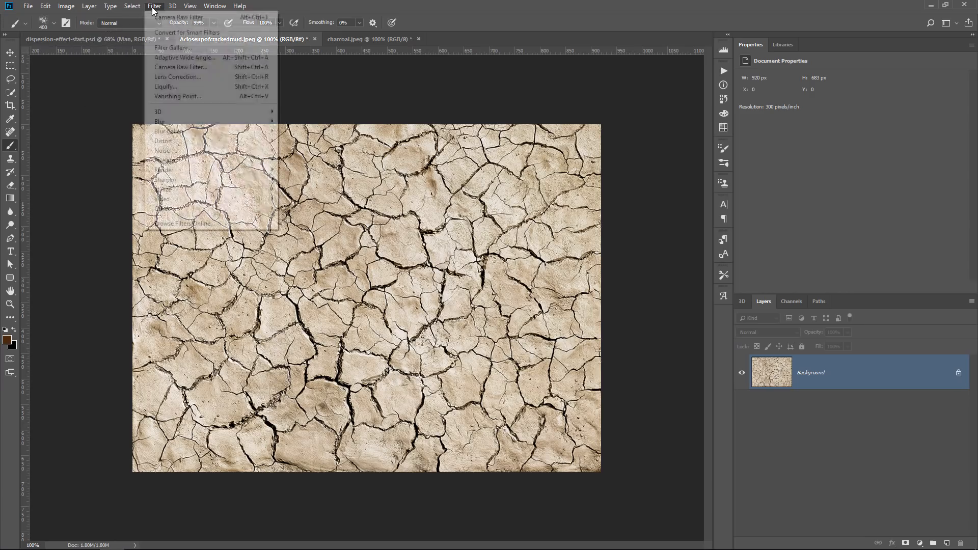
pyautogui.moveTo(186, 209)
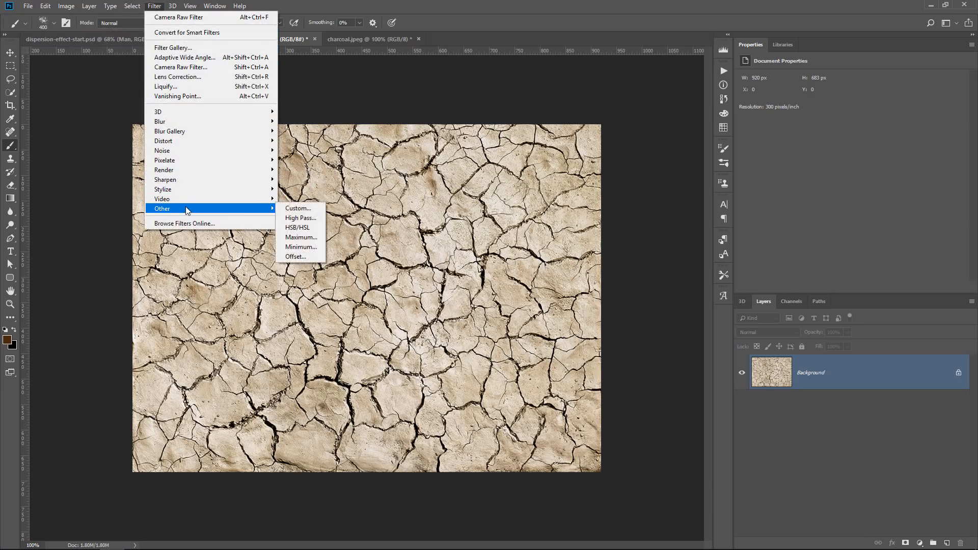
pyautogui.click(309, 257)
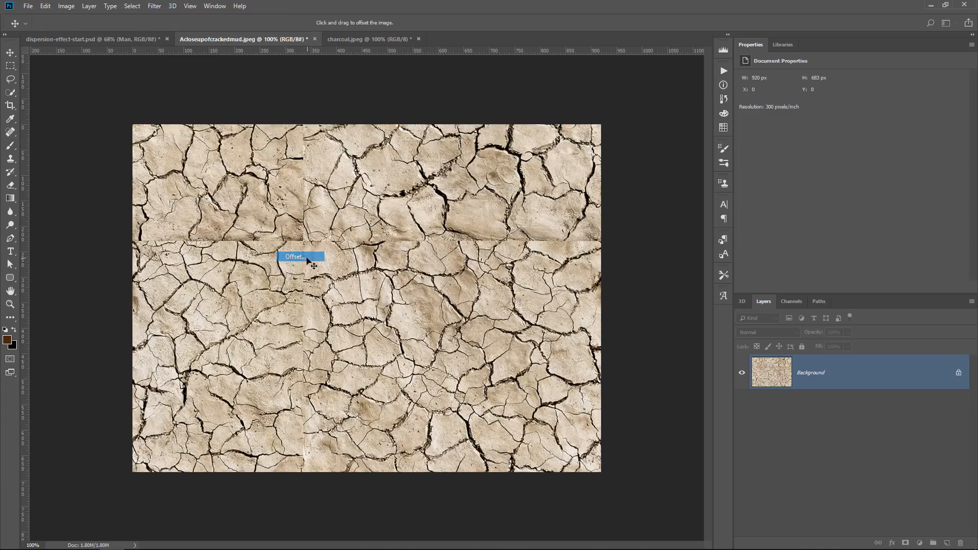
pyautogui.moveTo(706, 152); pyautogui.dragTo(687, 182)
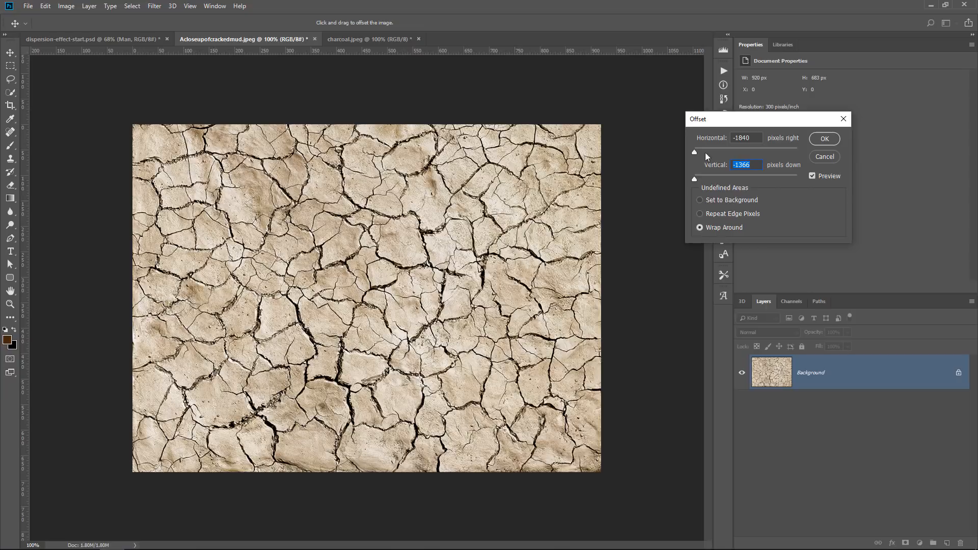
pyautogui.moveTo(695, 151); pyautogui.dragTo(706, 151)
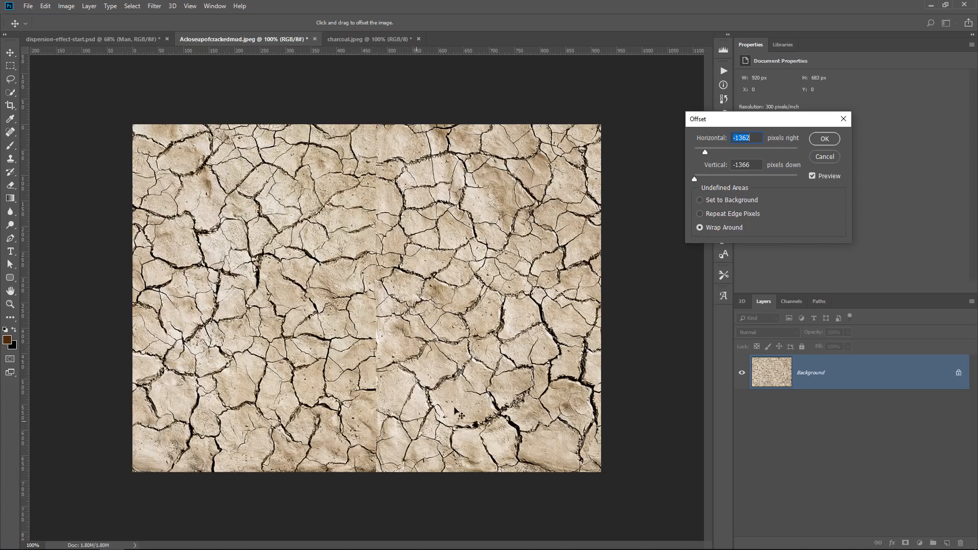
pyautogui.moveTo(695, 178); pyautogui.dragTo(705, 178)
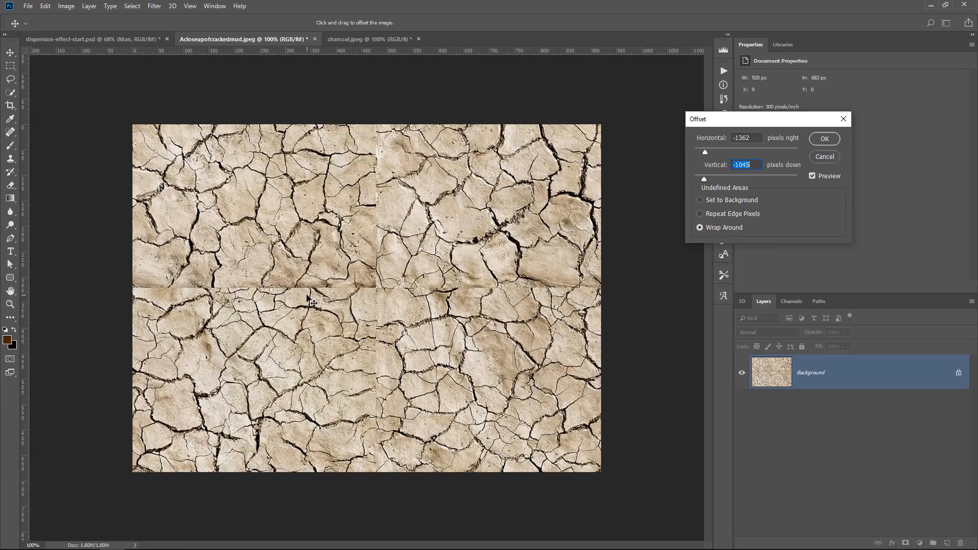
pyautogui.click(825, 138)
# Step: Paint over the horizontal and vertical seams of the mud image with the content-aware Spot Healing Brush
pyautogui.press('b')
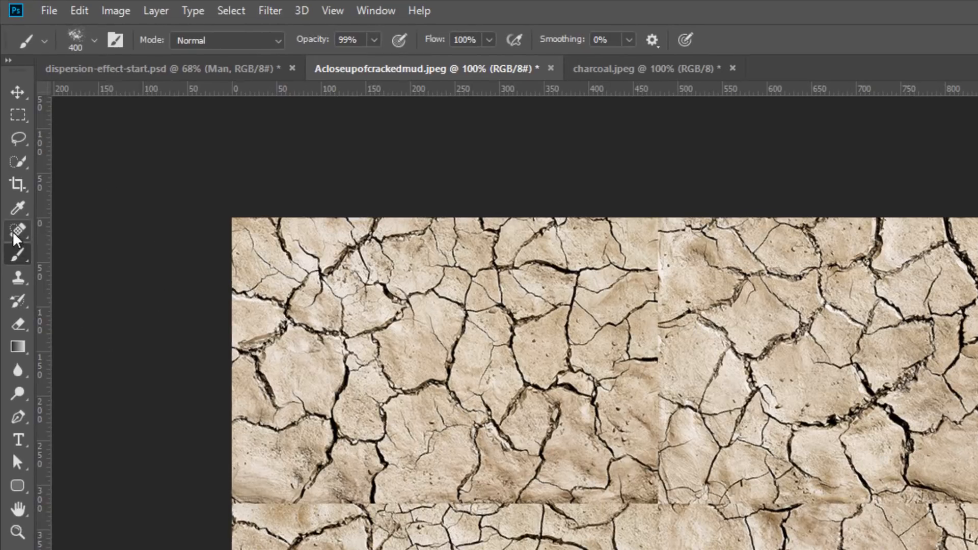
pyautogui.click(15, 236)
pyautogui.click(56, 228)
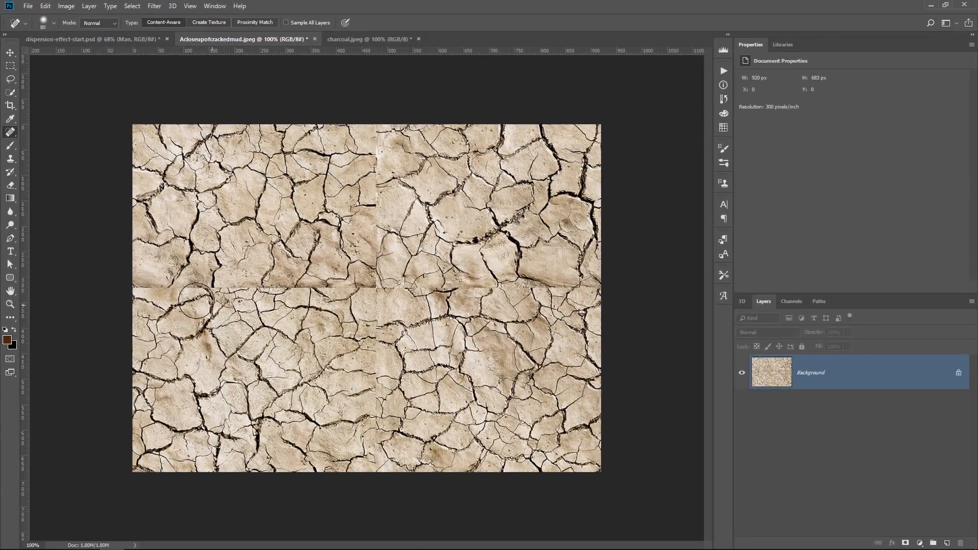
pyautogui.moveTo(127, 281)
pyautogui.mouseDown()
pyautogui.moveTo(482, 282)
pyautogui.moveTo(630, 298)
pyautogui.mouseUp()
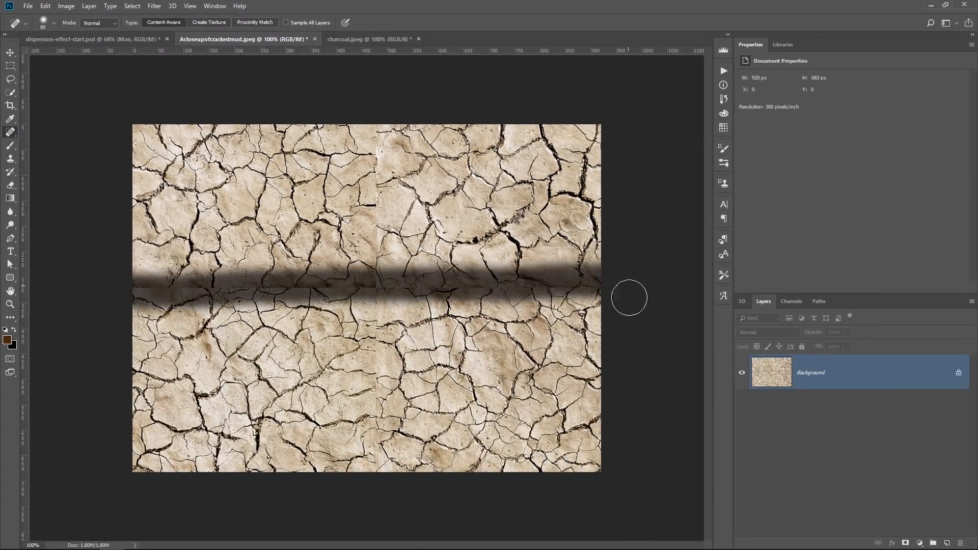
pyautogui.moveTo(378, 128); pyautogui.dragTo(381, 475)
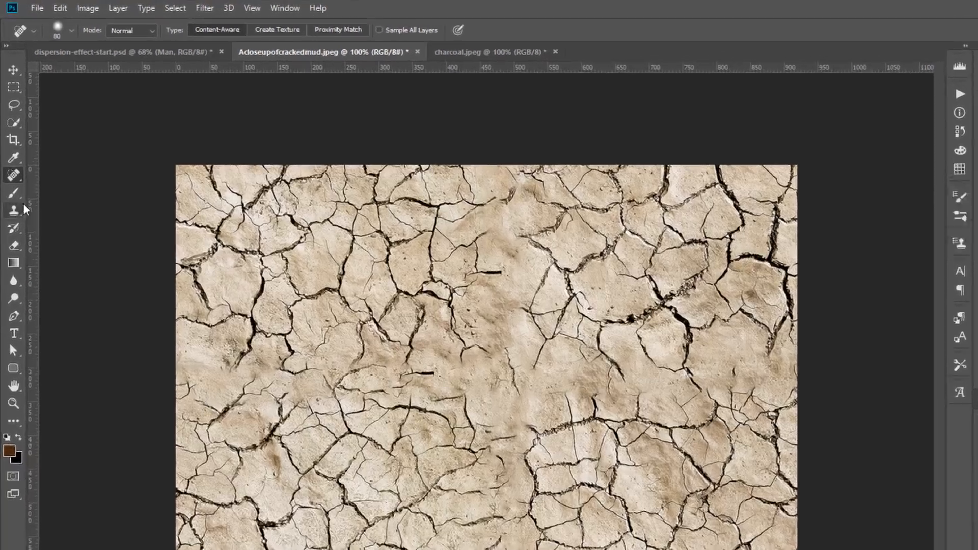
# Step: Clone cracks from other areas over the healed seams of the mud image with the Clone Stamp tool
pyautogui.click(10, 158)
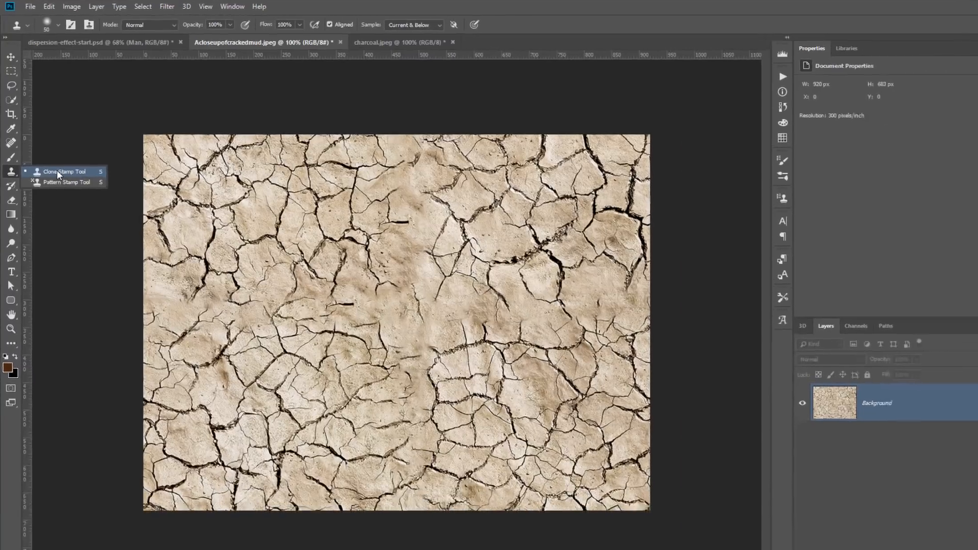
pyautogui.click(93, 278)
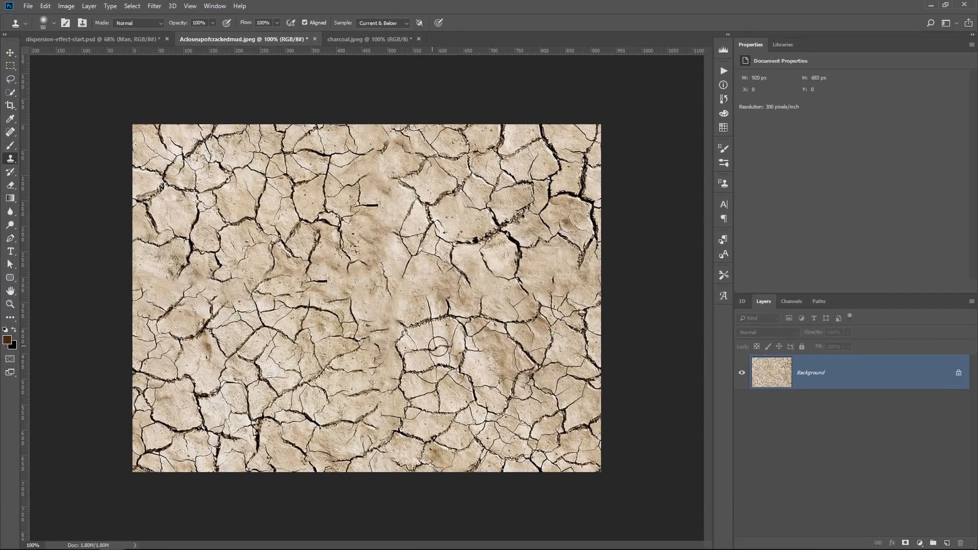
pyautogui.keyDown('alt'); pyautogui.click(462, 366); pyautogui.keyUp('alt')
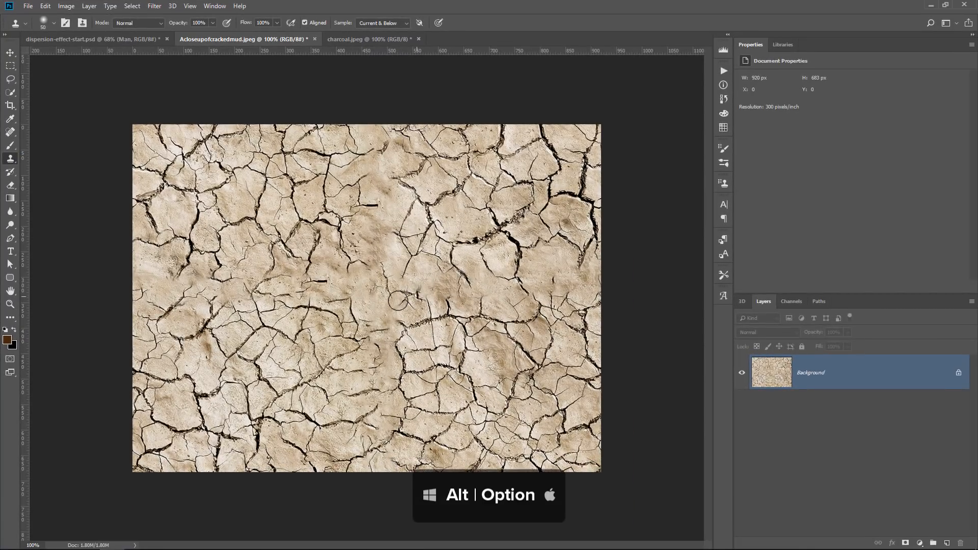
pyautogui.moveTo(398, 300)
pyautogui.mouseDown()
pyautogui.moveTo(264, 291)
pyautogui.moveTo(198, 303)
pyautogui.moveTo(183, 300)
pyautogui.moveTo(174, 269)
pyautogui.moveTo(182, 282)
pyautogui.moveTo(153, 270)
pyautogui.mouseUp()
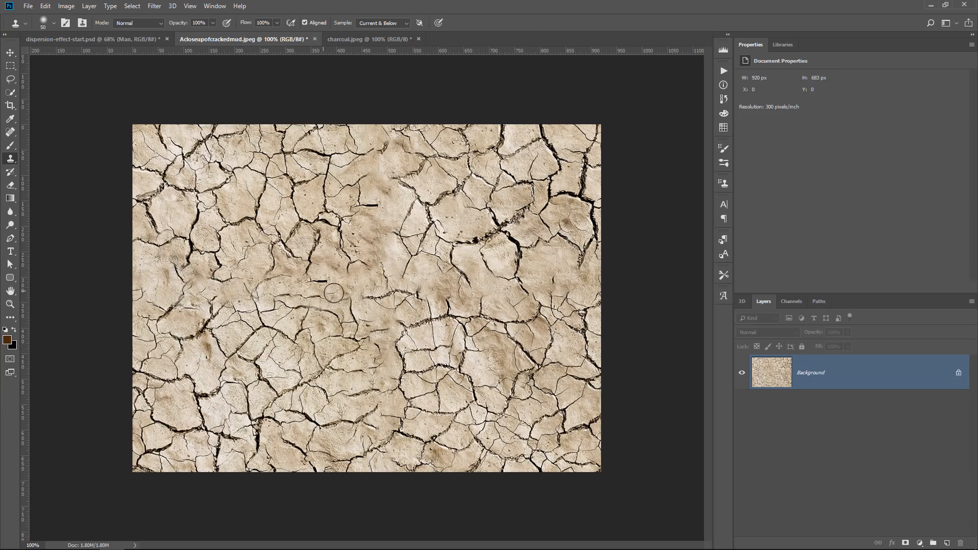
pyautogui.keyDown('alt'); pyautogui.click(274, 395); pyautogui.keyUp('alt')
pyautogui.moveTo(367, 401)
pyautogui.mouseDown()
pyautogui.moveTo(382, 220)
pyautogui.moveTo(367, 255)
pyautogui.moveTo(384, 195)
pyautogui.moveTo(373, 169)
pyautogui.moveTo(400, 152)
pyautogui.mouseUp()
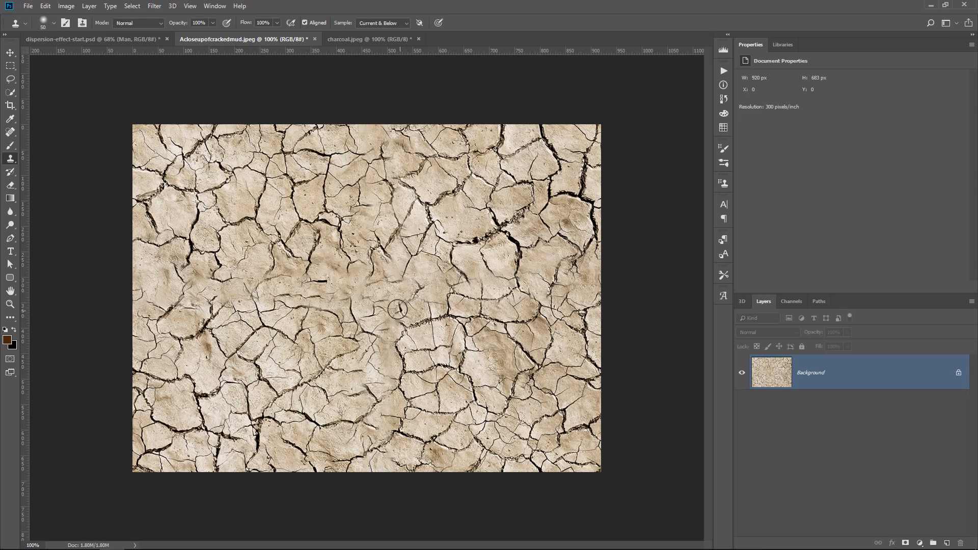
pyautogui.moveTo(398, 310)
pyautogui.mouseDown()
pyautogui.moveTo(362, 293)
pyautogui.moveTo(245, 287)
pyautogui.moveTo(306, 271)
pyautogui.mouseUp()
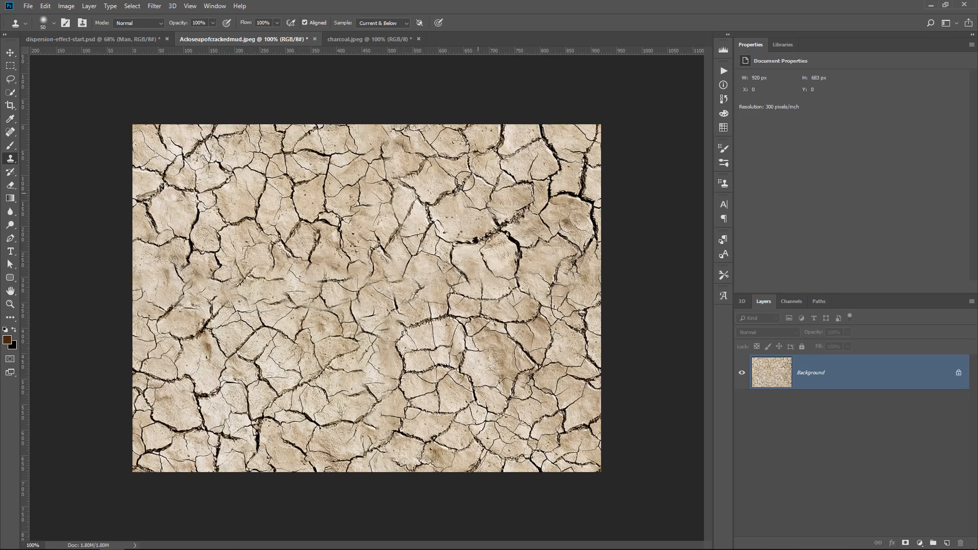
pyautogui.moveTo(465, 181); pyautogui.dragTo(485, 190)
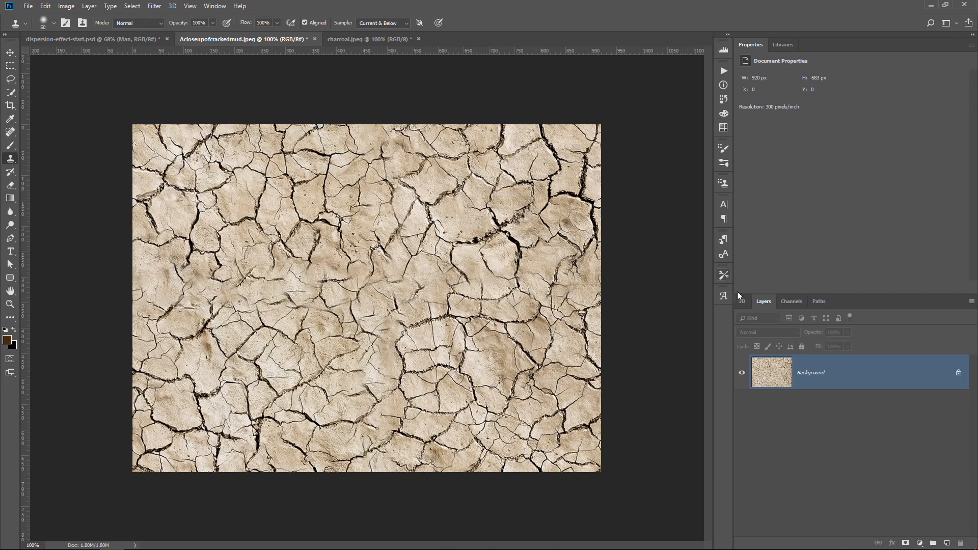
# Step: Compare the Red, Green and Blue channels of the mud image and duplicate the Red channel
pyautogui.click(790, 305)
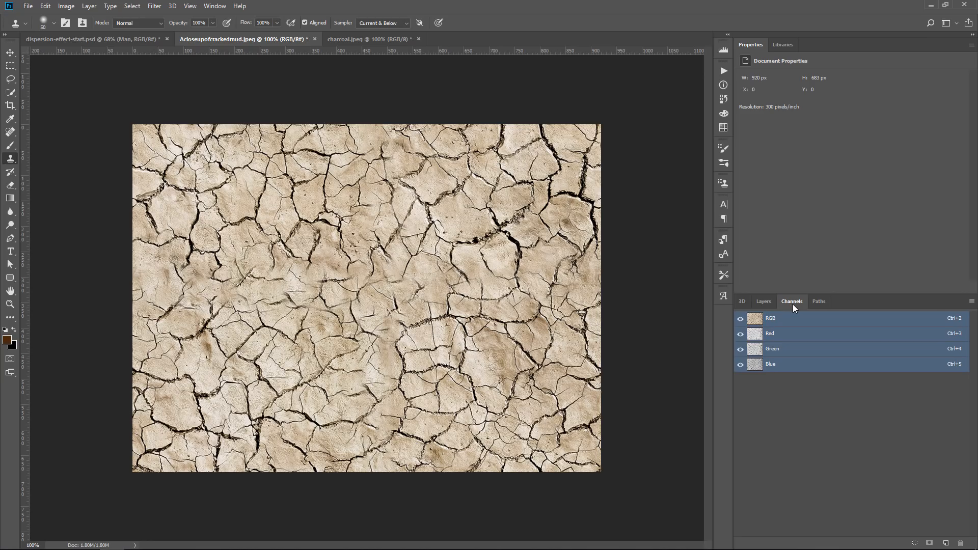
pyautogui.click(762, 334)
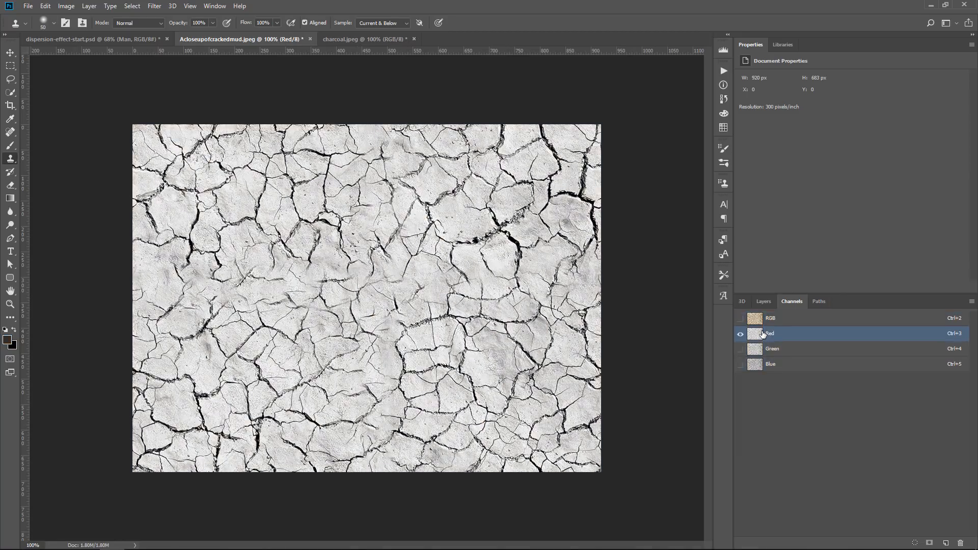
pyautogui.click(764, 349)
pyautogui.click(765, 365)
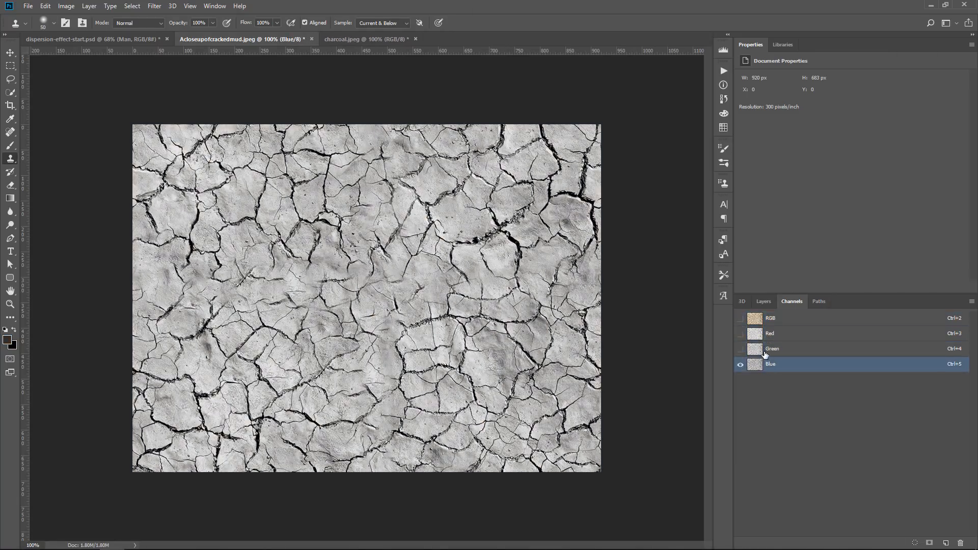
pyautogui.click(764, 353)
pyautogui.click(762, 337)
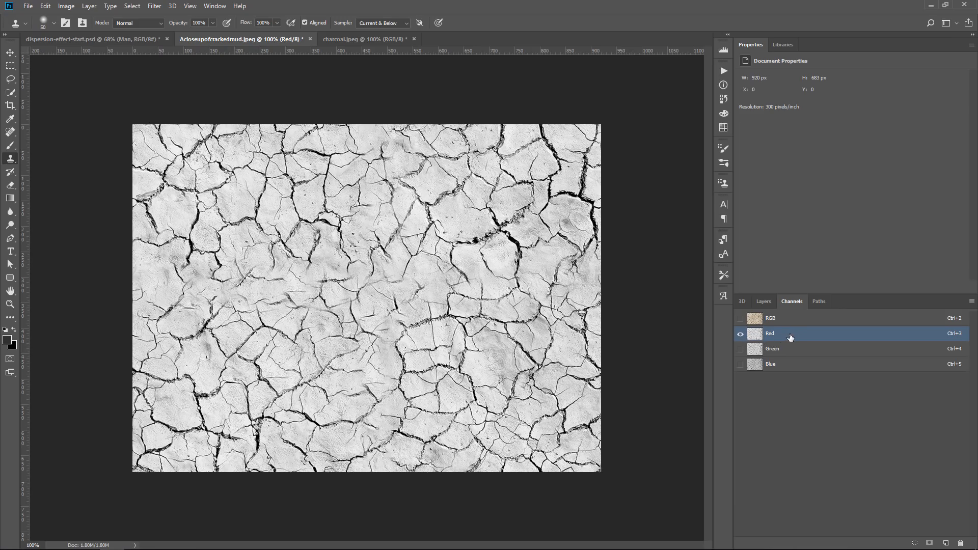
pyautogui.moveTo(774, 336); pyautogui.dragTo(947, 543)
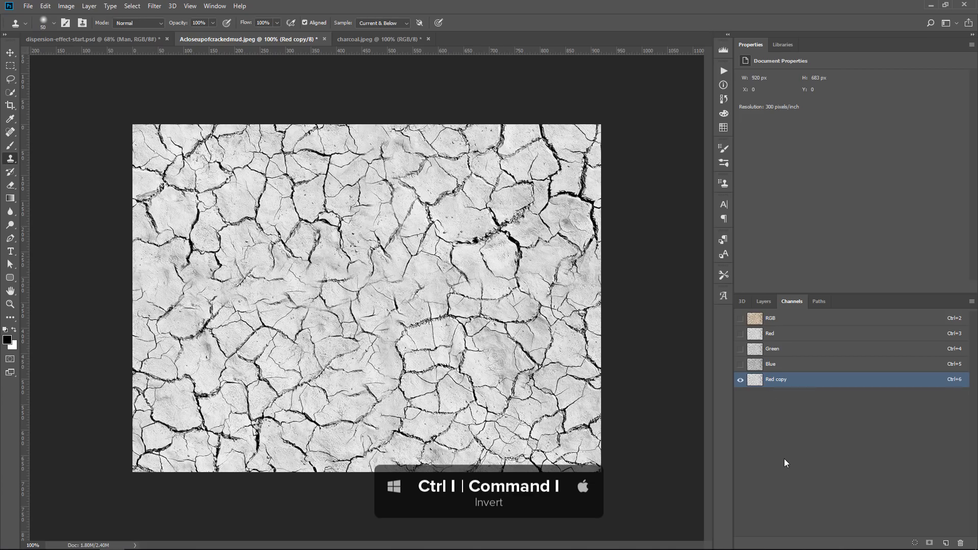
# Step: Invert the Red copy channel and raise its contrast with Levels, using a black input of 69 and a white input of 210
pyautogui.hotkey('ctrl', 'i')
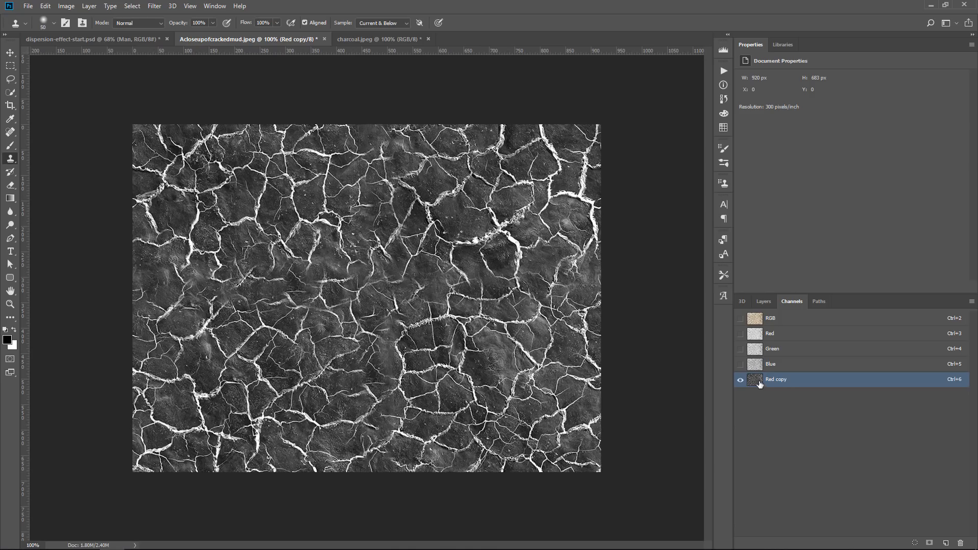
pyautogui.click(66, 6)
pyautogui.moveTo(86, 30)
pyautogui.click(183, 41)
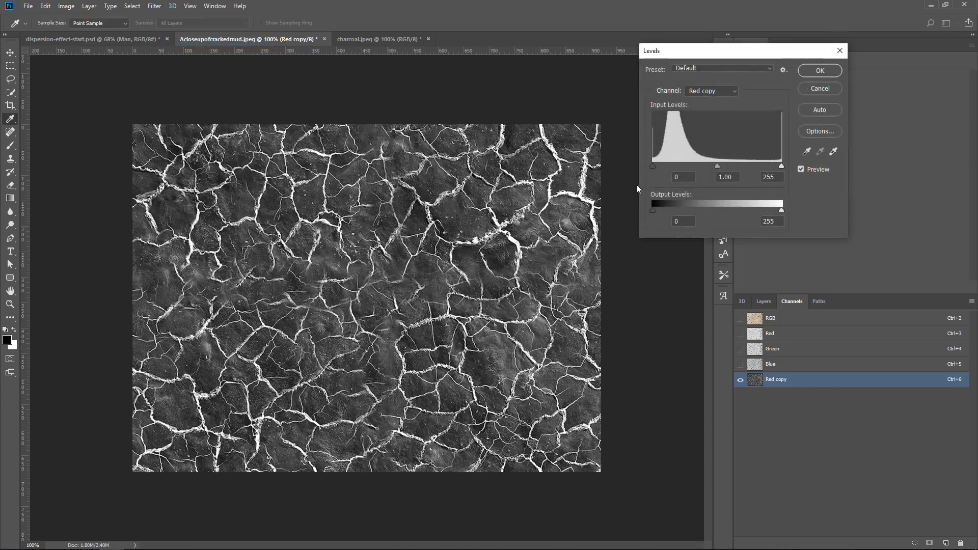
pyautogui.moveTo(653, 167); pyautogui.dragTo(689, 166)
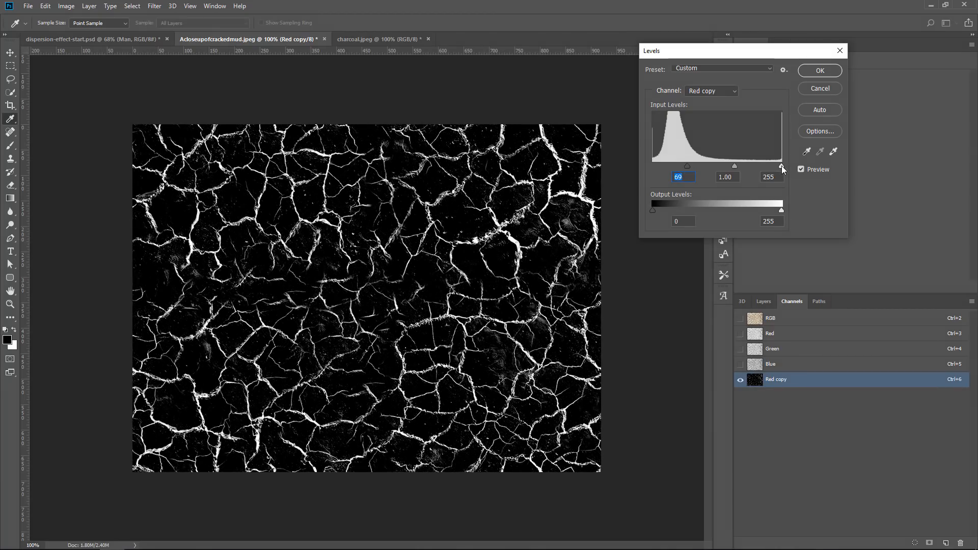
pyautogui.moveTo(782, 166); pyautogui.dragTo(728, 166)
pyautogui.moveTo(716, 167); pyautogui.dragTo(724, 168)
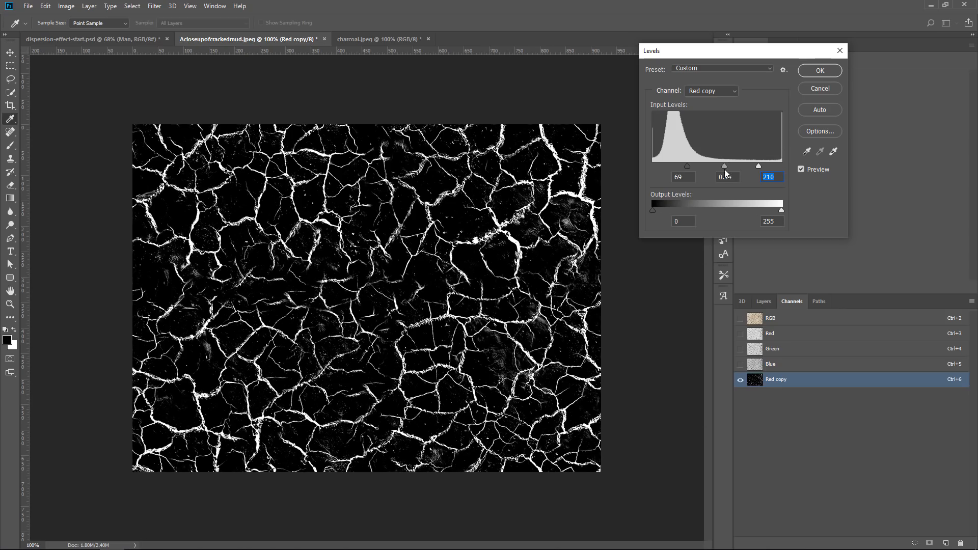
pyautogui.click(817, 71)
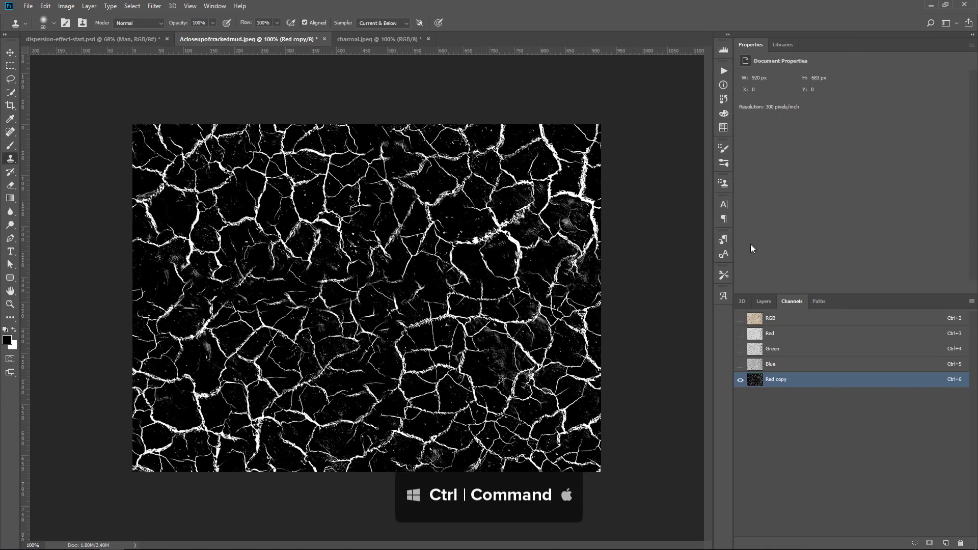
# Step: Load the Red copy channel as a selection and use it to mask the mud layer down to its cracks
pyautogui.keyDown('ctrl'); pyautogui.click(756, 380); pyautogui.keyUp('ctrl')
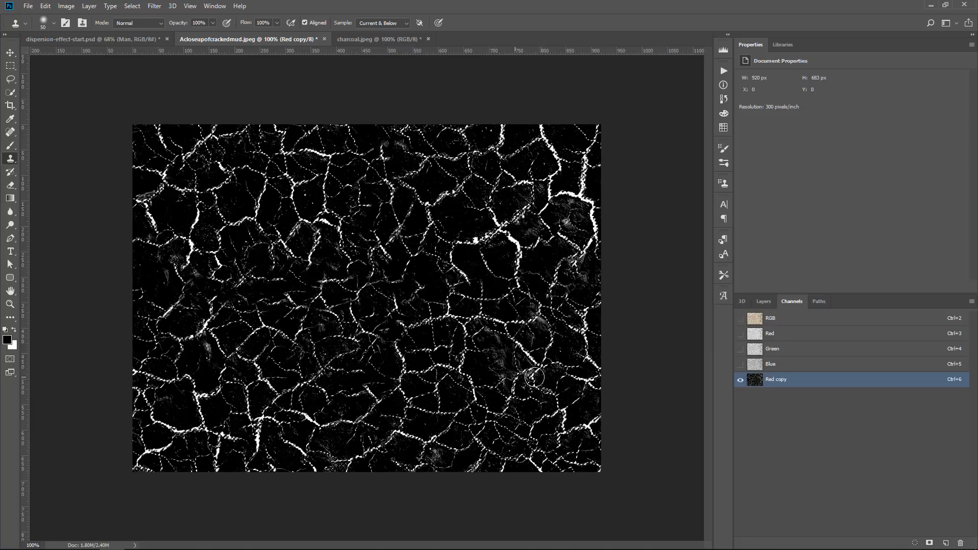
pyautogui.click(778, 319)
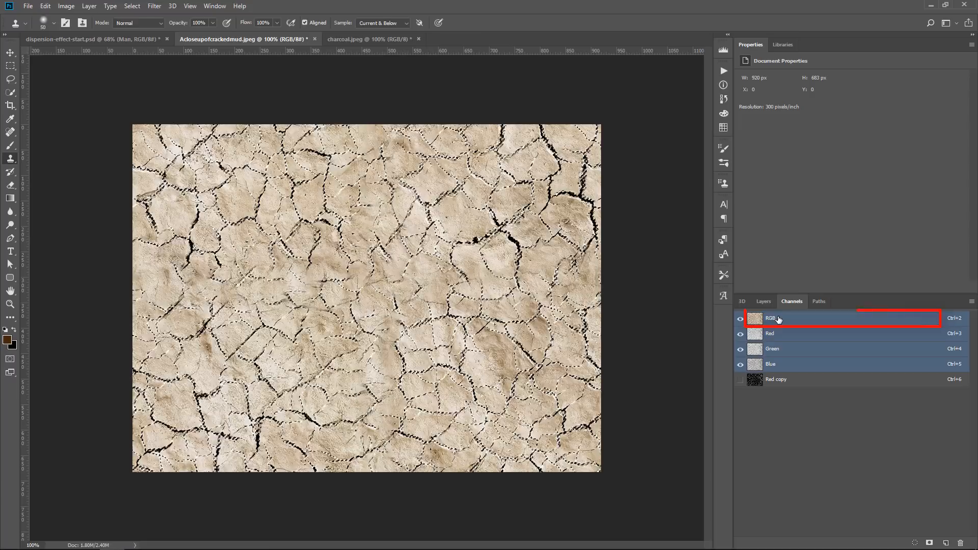
pyautogui.click(764, 303)
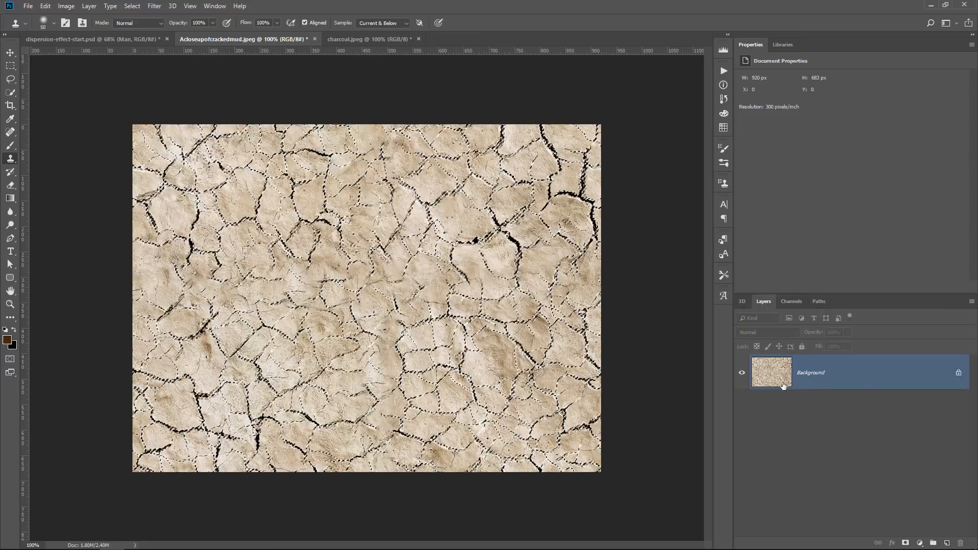
pyautogui.click(906, 544)
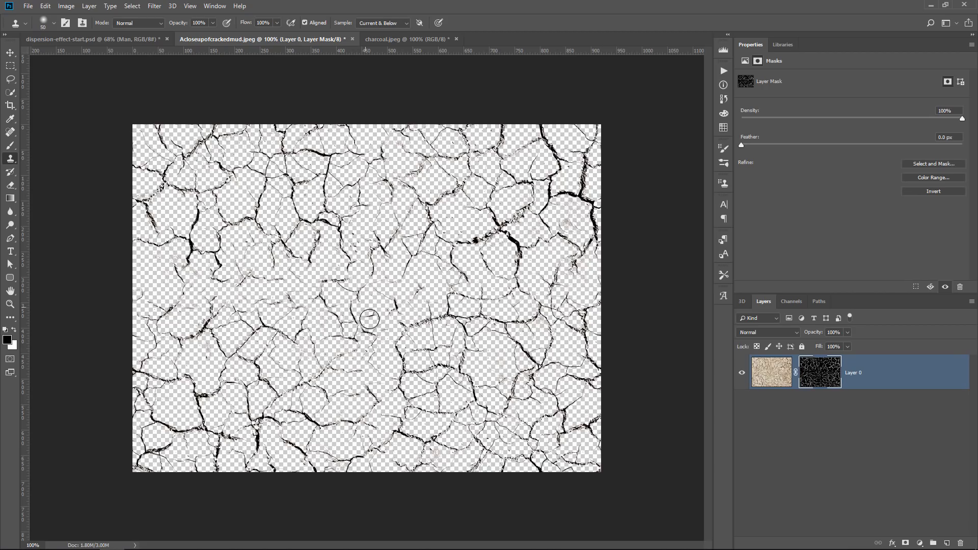
pyautogui.click(742, 375)
pyautogui.click(742, 374)
# Step: Define the masked crack layer's image as a pattern named Cracks
pyautogui.click(760, 379)
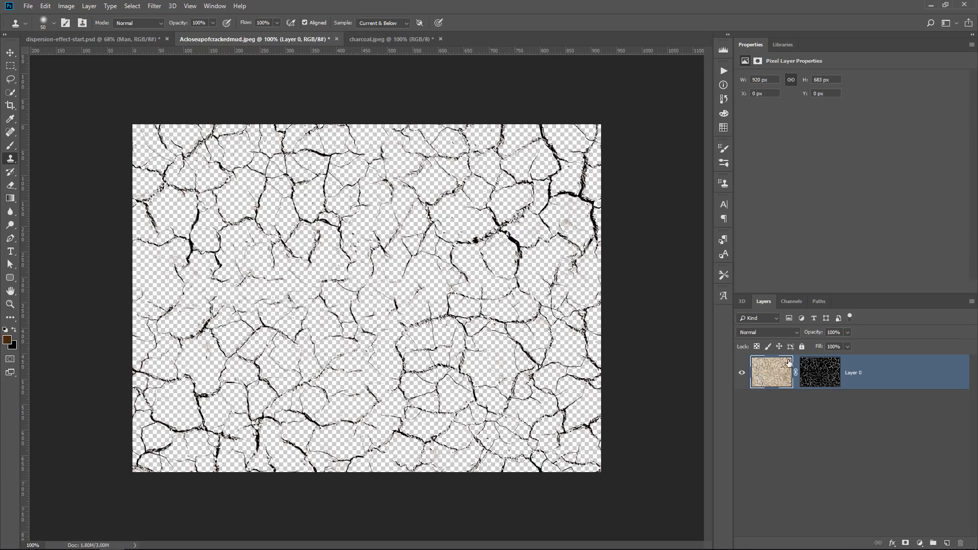
pyautogui.click(45, 5)
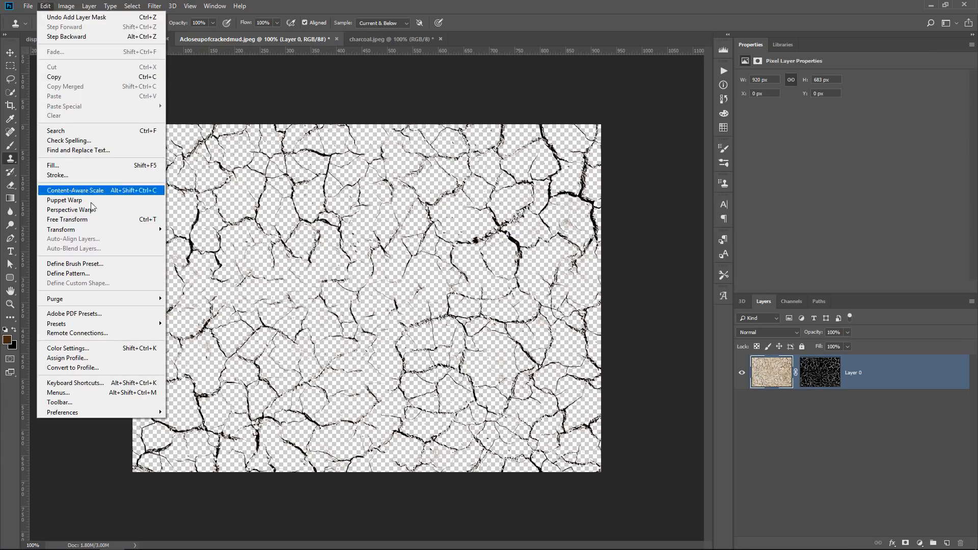
pyautogui.click(111, 273)
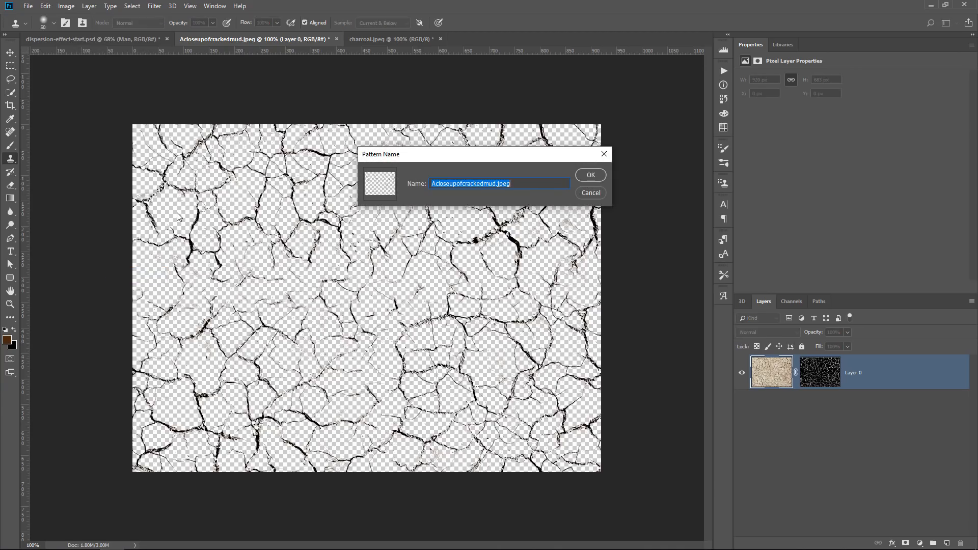
pyautogui.write('Cracks')
pyautogui.click(590, 175)
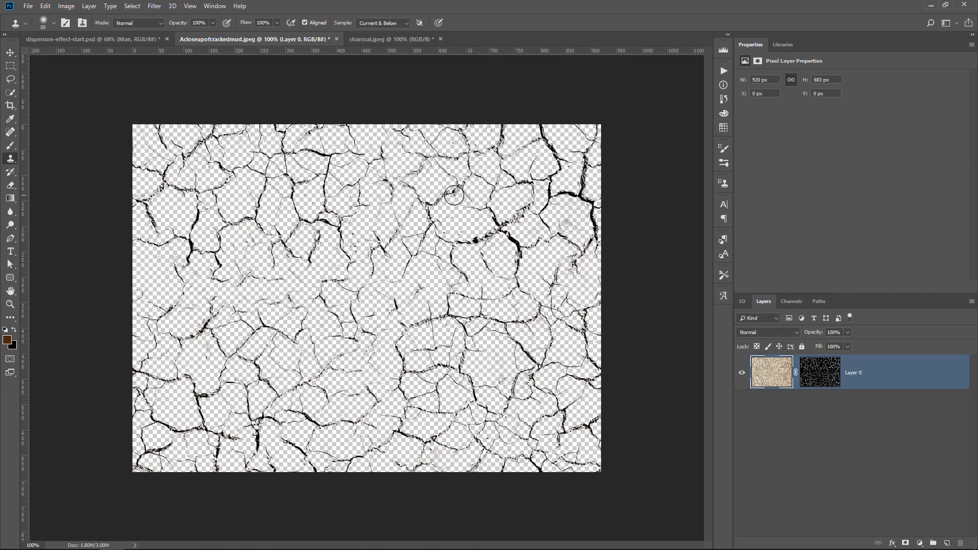
# Step: Add a Pattern fill layer with the cracks above the Man layer in dispersion-effect-start.psd and reposition the pattern
pyautogui.click(88, 39)
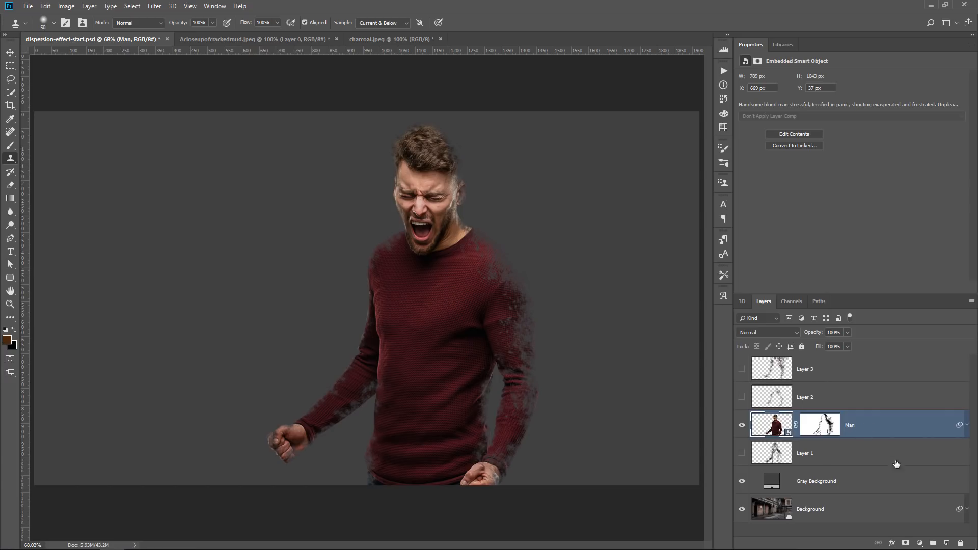
pyautogui.click(921, 542)
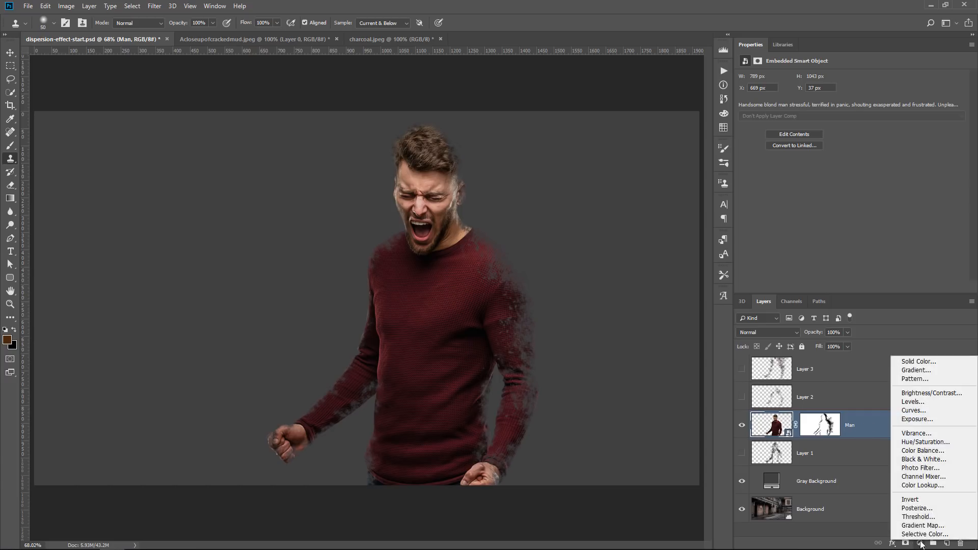
pyautogui.click(916, 380)
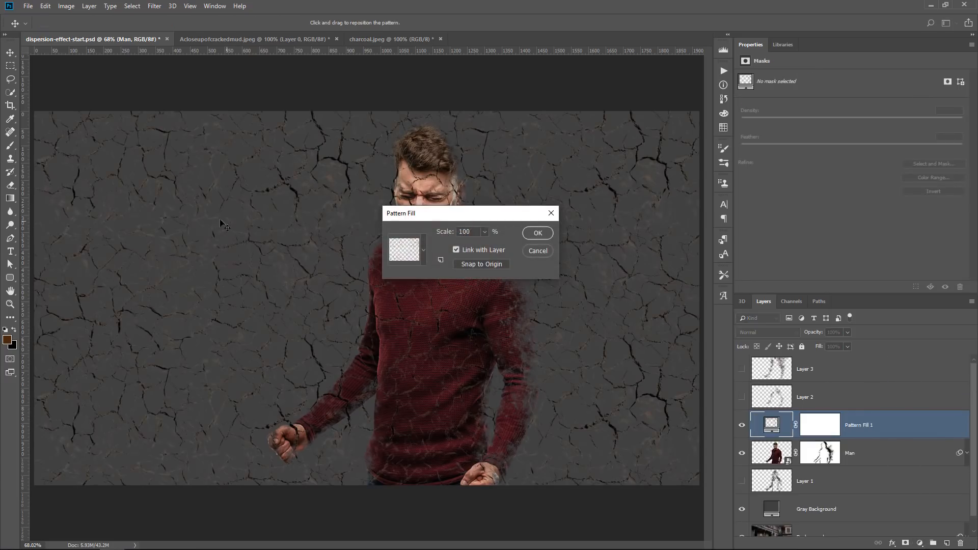
pyautogui.moveTo(222, 224); pyautogui.dragTo(435, 260)
pyautogui.moveTo(374, 358); pyautogui.dragTo(471, 252)
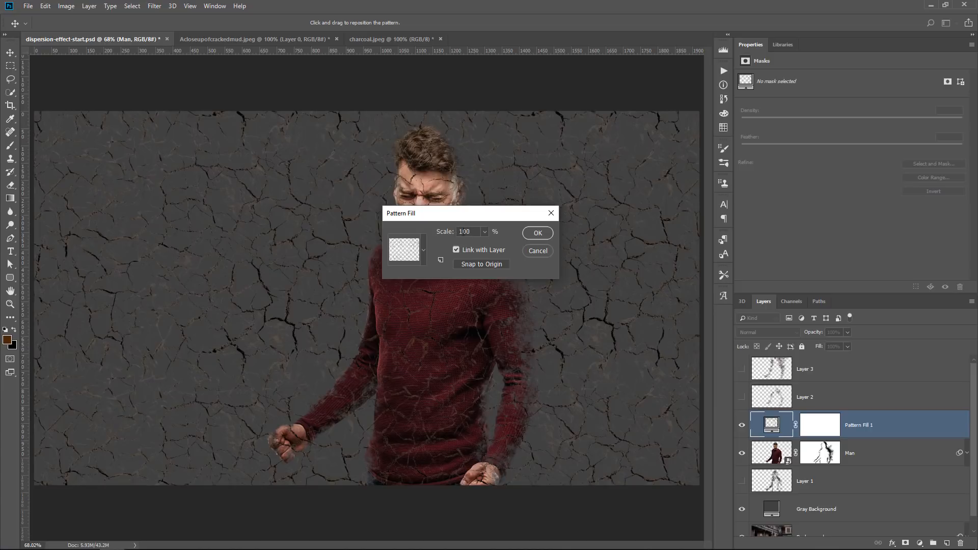
# Step: Try the crack pattern at 50% scale, settle on 25% and apply the fill
pyautogui.doubleClick(463, 232)
pyautogui.write('50')
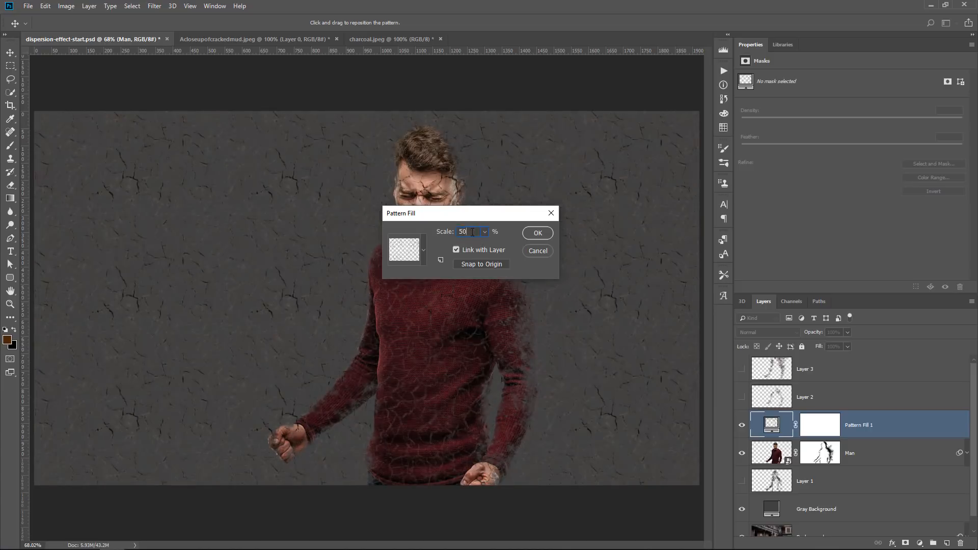
pyautogui.write('25')
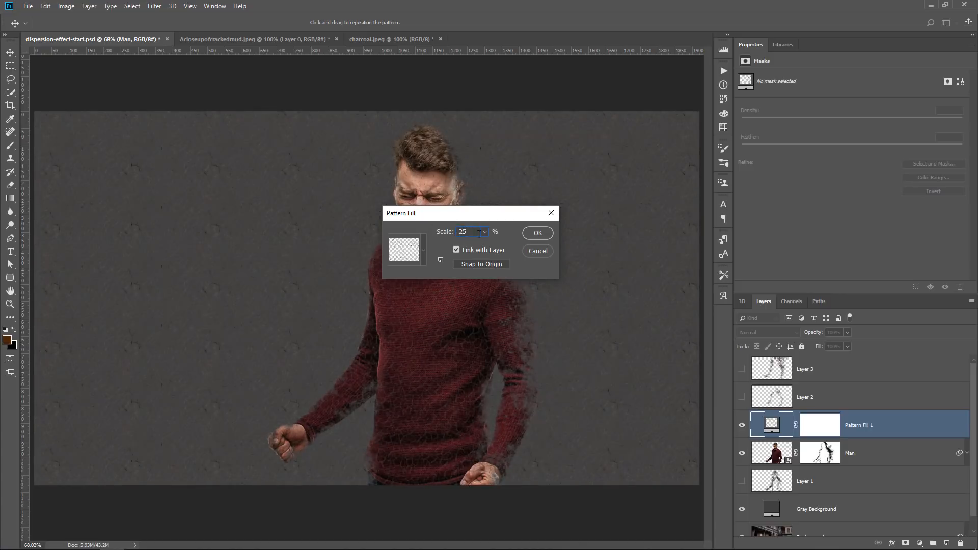
pyautogui.click(538, 234)
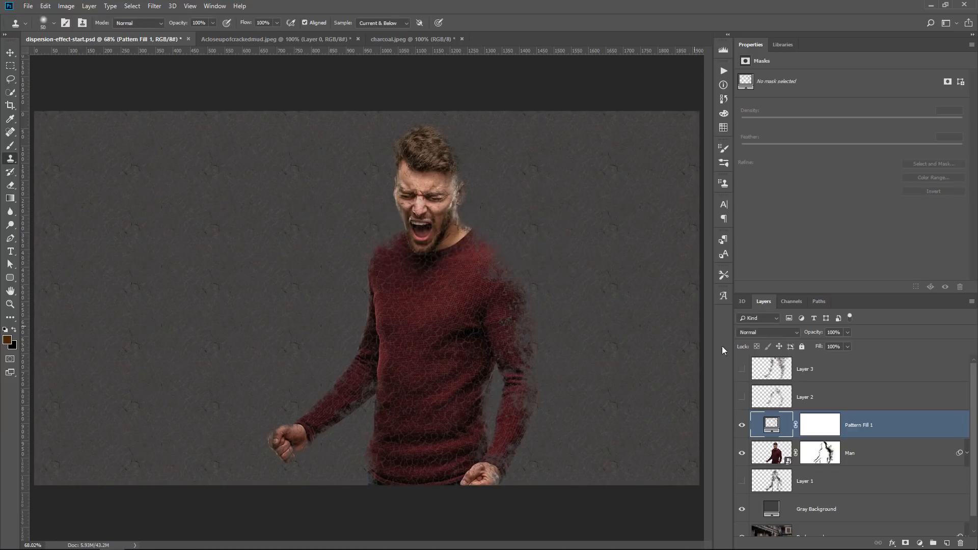
# Step: Set the crack pattern fill's blend mode to Multiply and clip it to the Man layer
pyautogui.click(758, 334)
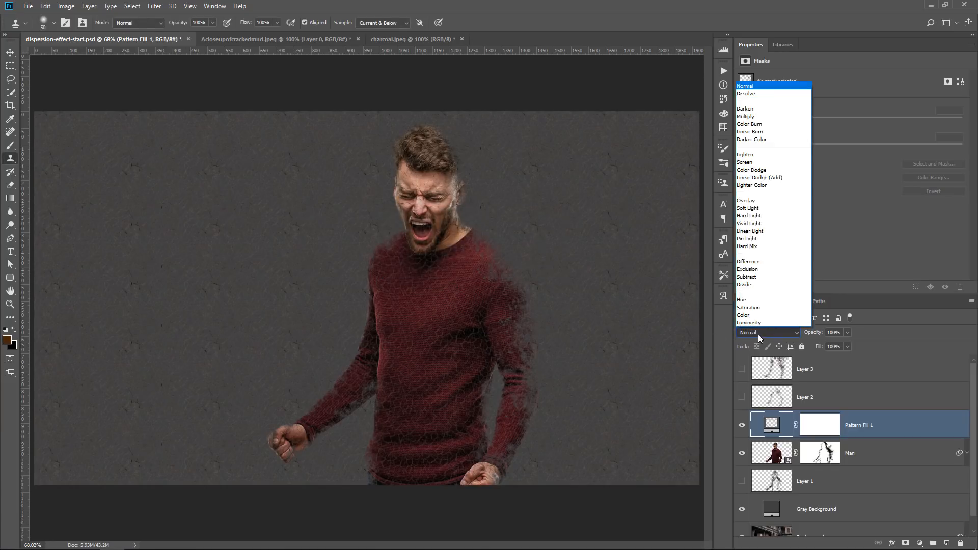
pyautogui.click(750, 116)
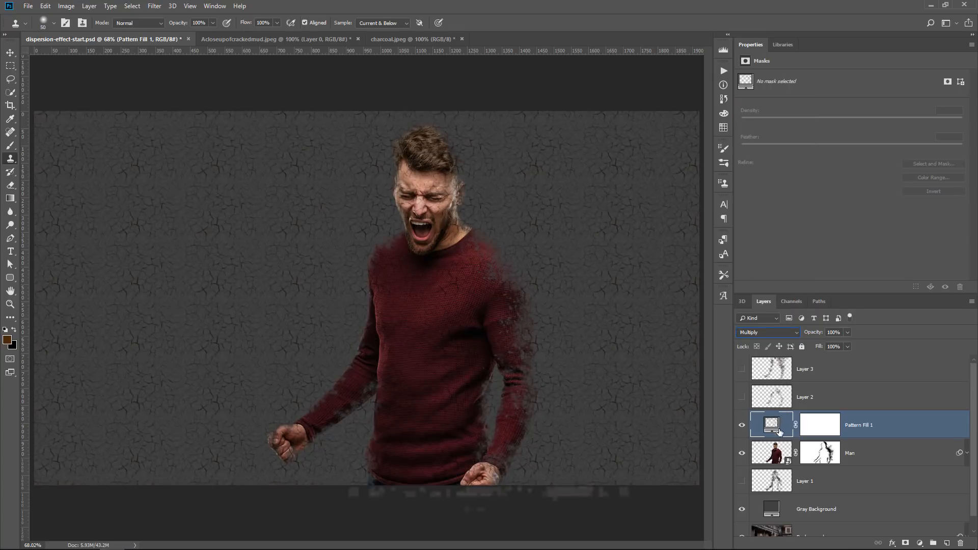
pyautogui.hotkey('ctrl', 'alt', 'g')
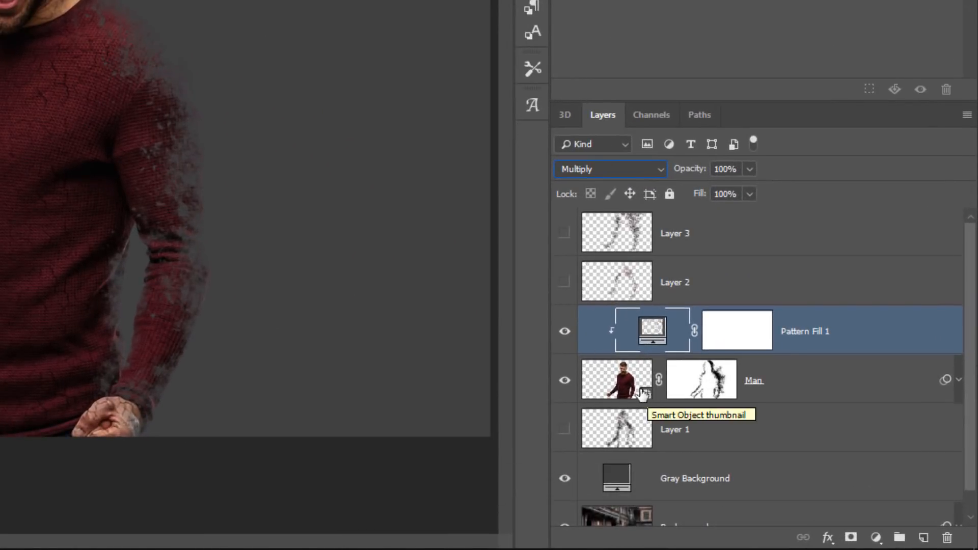
pyautogui.click(624, 391)
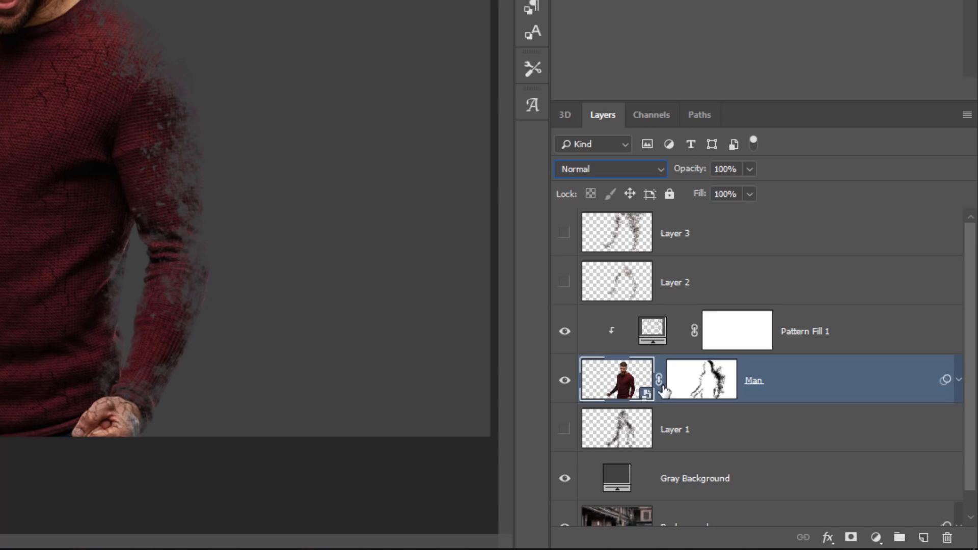
pyautogui.click(659, 335)
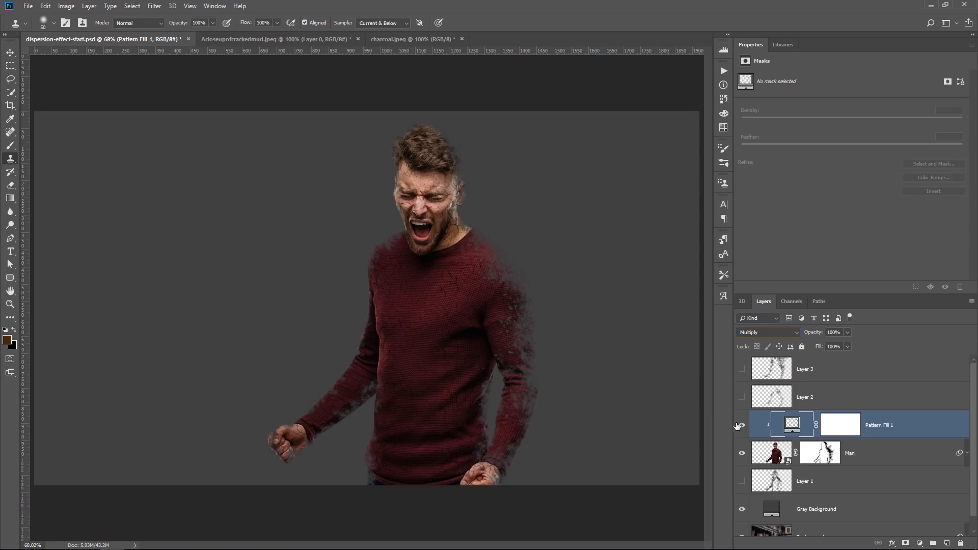
# Step: Compare the man with and without the crack pattern, and invert the fill layer's mask to hide the cracks
pyautogui.click(742, 426)
pyautogui.click(742, 425)
pyautogui.click(742, 426)
pyautogui.click(743, 426)
pyautogui.click(839, 433)
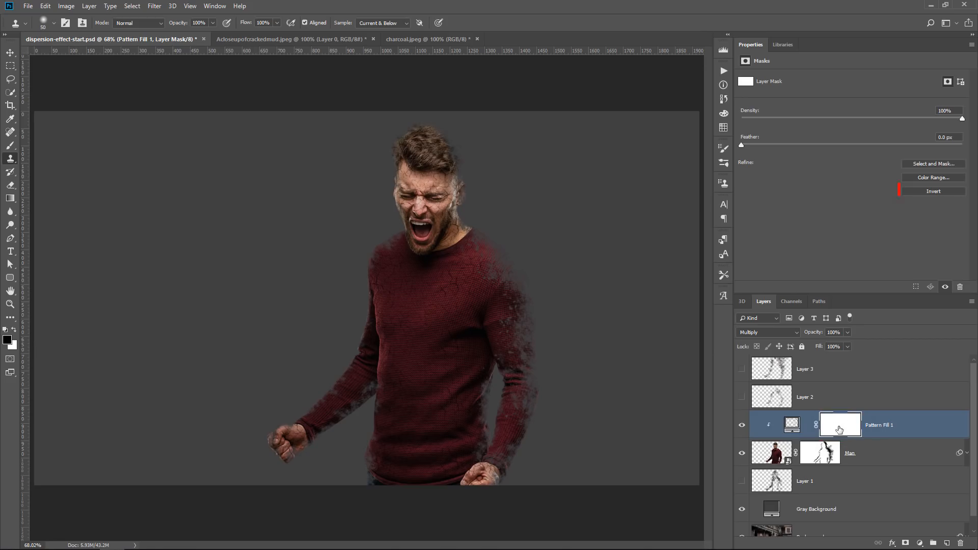
pyautogui.click(927, 196)
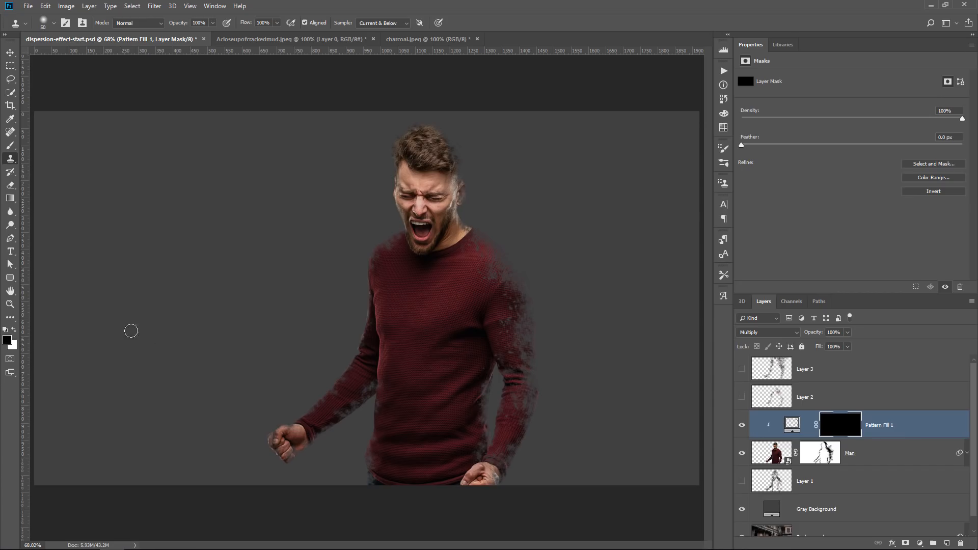
# Step: Set white as the foreground color and choose the Soft Round brush for painting on the crack layer's mask
pyautogui.click(14, 331)
pyautogui.press('z')
pyautogui.moveTo(407, 206); pyautogui.dragTo(422, 210)
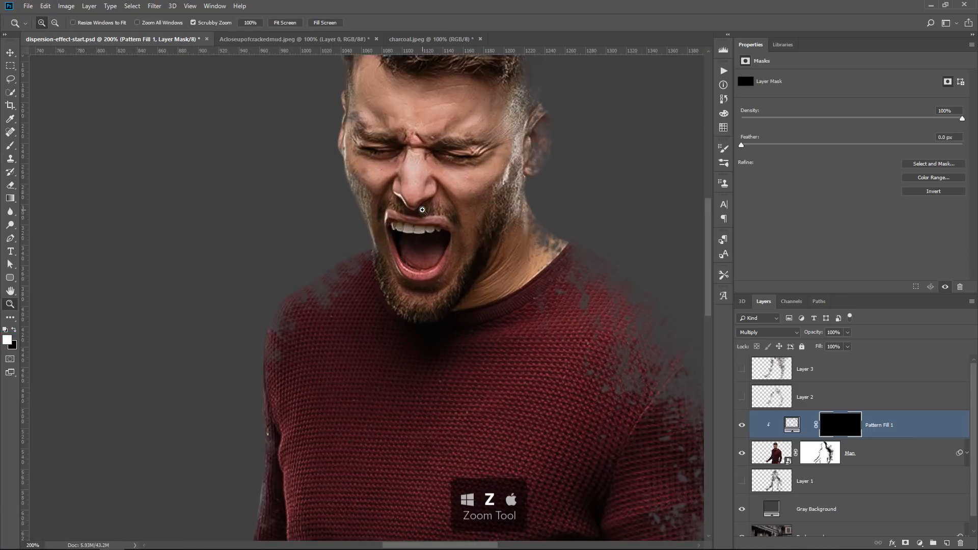
pyautogui.scroll(2, 421, 214)
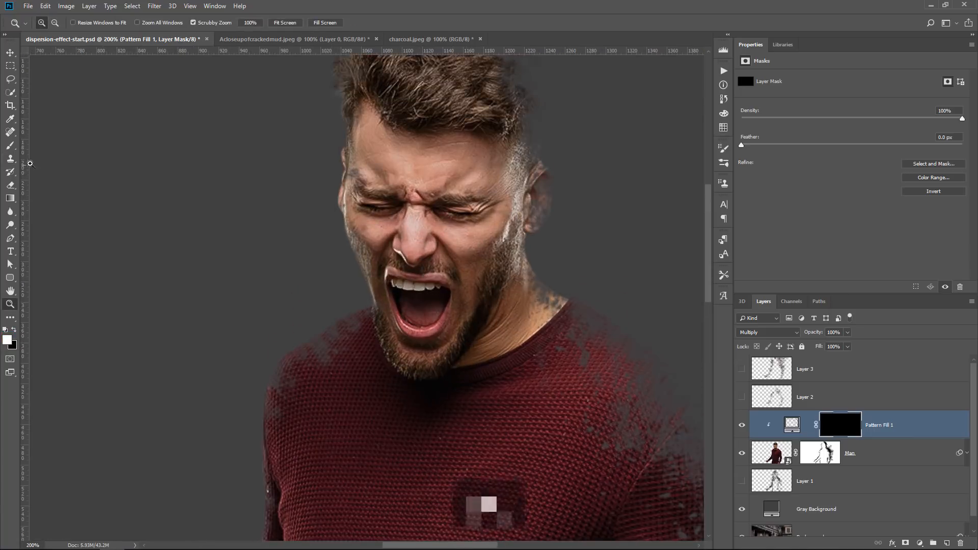
pyautogui.click(10, 146)
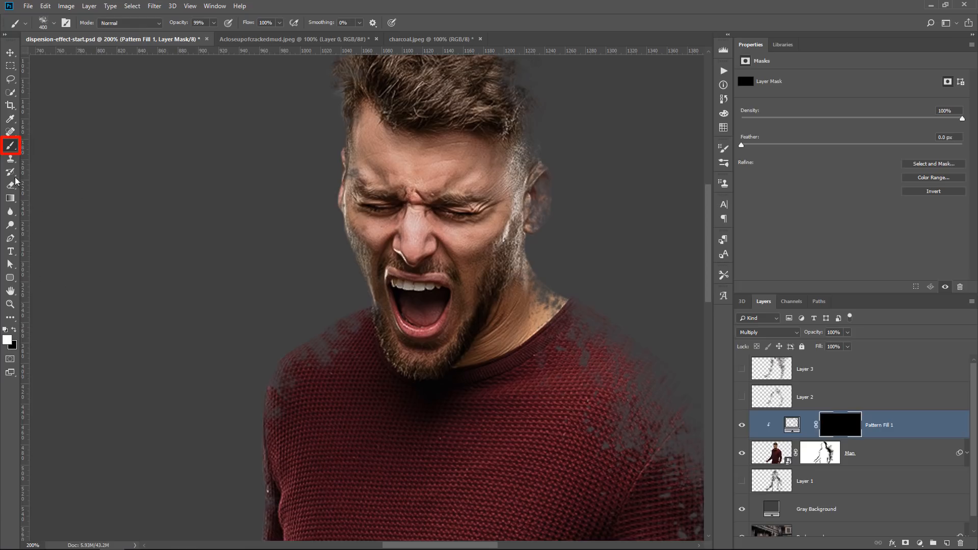
pyautogui.click(54, 23)
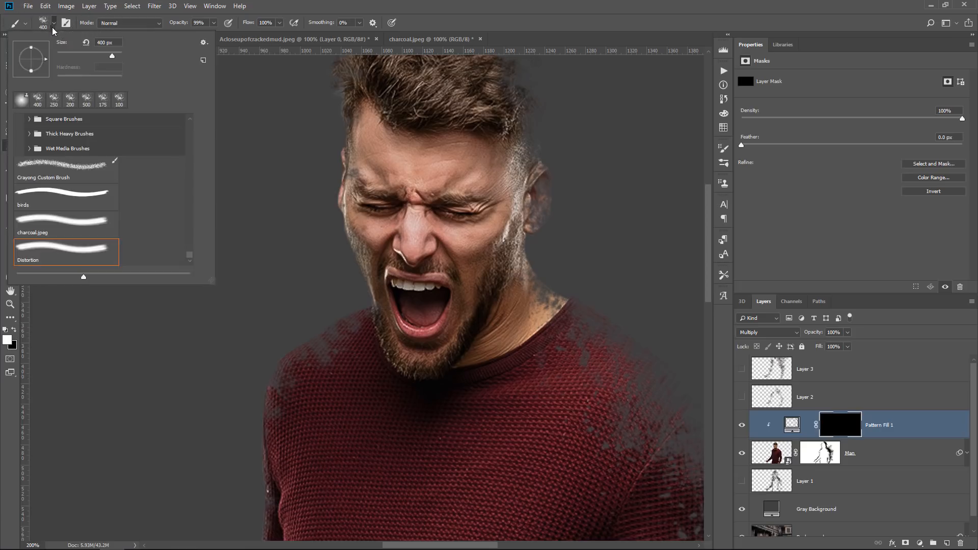
pyautogui.moveTo(190, 255); pyautogui.dragTo(178, 123)
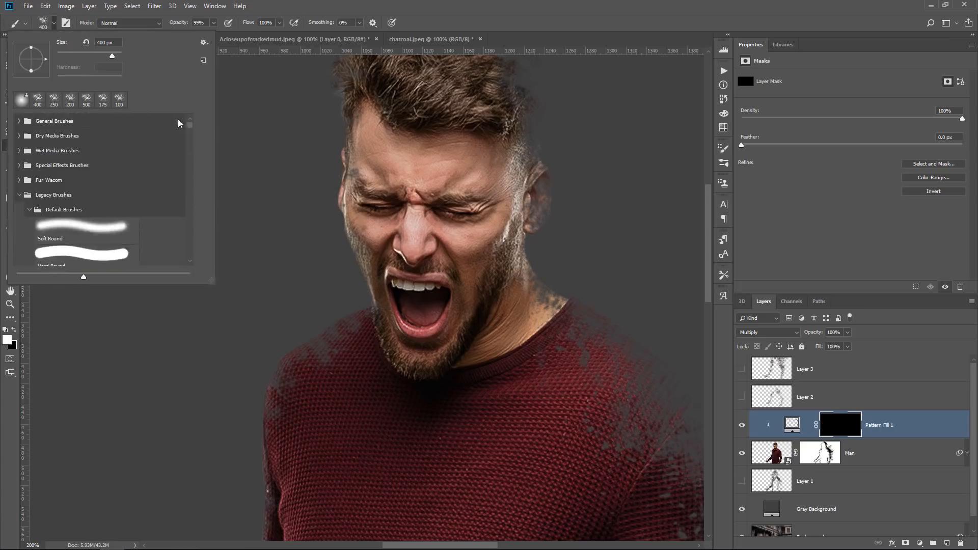
pyautogui.click(101, 241)
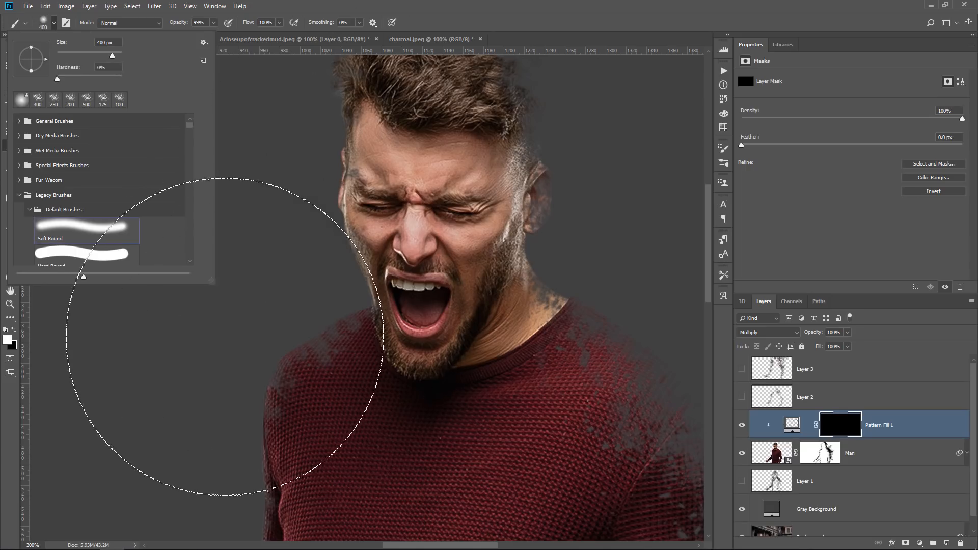
# Step: Reduce the brush to 100 px and paint the cracks in along the face, neck and dispersing sleeve on the mask
pyautogui.click(224, 346)
pyautogui.moveTo(247, 341); pyautogui.dragTo(264, 321)
pyautogui.press('[')
pyautogui.press('[')
pyautogui.press('[')
pyautogui.press('[')
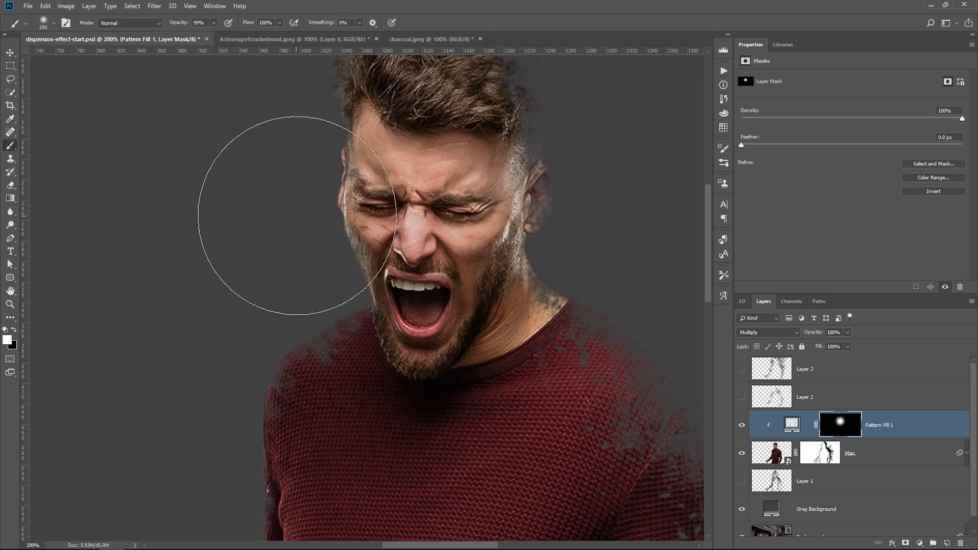
pyautogui.moveTo(300, 161); pyautogui.dragTo(310, 139)
pyautogui.press('[')
pyautogui.press('[')
pyautogui.press('[')
pyautogui.moveTo(433, 96)
pyautogui.mouseDown()
pyautogui.moveTo(490, 118)
pyautogui.moveTo(541, 109)
pyautogui.moveTo(546, 157)
pyautogui.moveTo(529, 271)
pyautogui.moveTo(589, 297)
pyautogui.moveTo(404, 164)
pyautogui.moveTo(503, 430)
pyautogui.moveTo(464, 389)
pyautogui.moveTo(426, 470)
pyautogui.moveTo(413, 429)
pyautogui.moveTo(440, 193)
pyautogui.mouseUp()
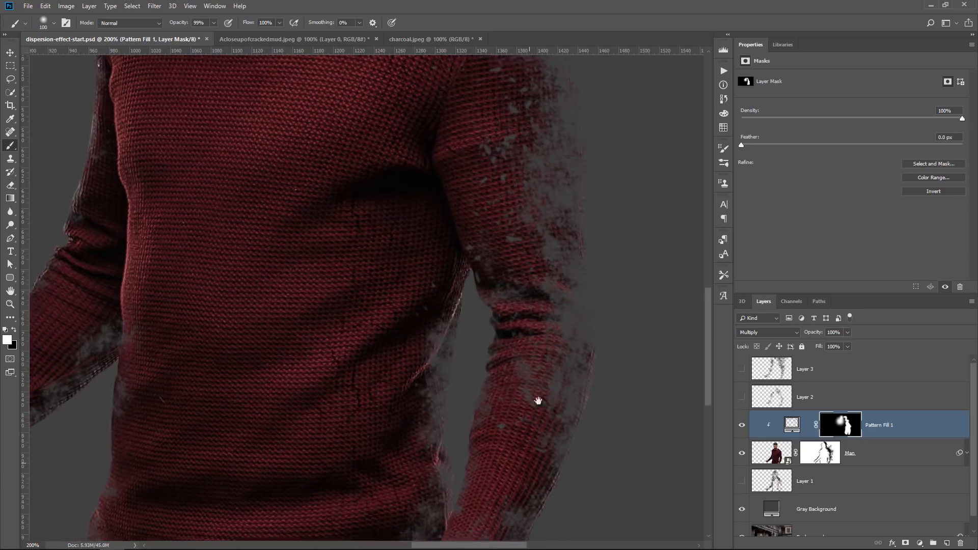
# Step: Paint white on the mask to reveal cracks along the sweater's lower edges and on the outstretched fist
pyautogui.moveTo(537, 400); pyautogui.dragTo(559, 299)
pyautogui.moveTo(329, 339); pyautogui.dragTo(533, 430)
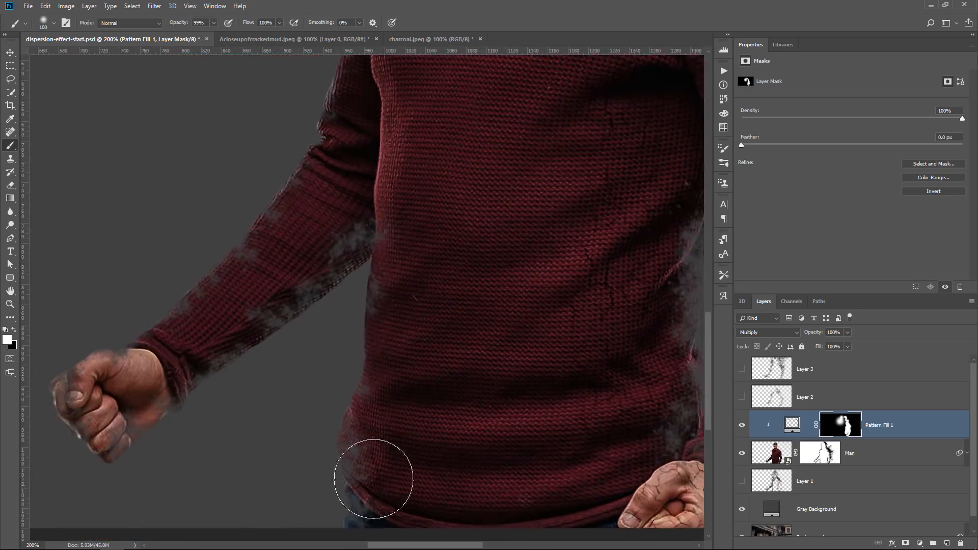
pyautogui.moveTo(385, 326)
pyautogui.mouseDown()
pyautogui.moveTo(388, 235)
pyautogui.moveTo(344, 306)
pyautogui.moveTo(406, 227)
pyautogui.moveTo(337, 274)
pyautogui.moveTo(382, 218)
pyautogui.moveTo(375, 133)
pyautogui.moveTo(391, 231)
pyautogui.moveTo(335, 265)
pyautogui.moveTo(261, 361)
pyautogui.moveTo(91, 494)
pyautogui.mouseUp()
pyautogui.moveTo(88, 428); pyautogui.dragTo(322, 449)
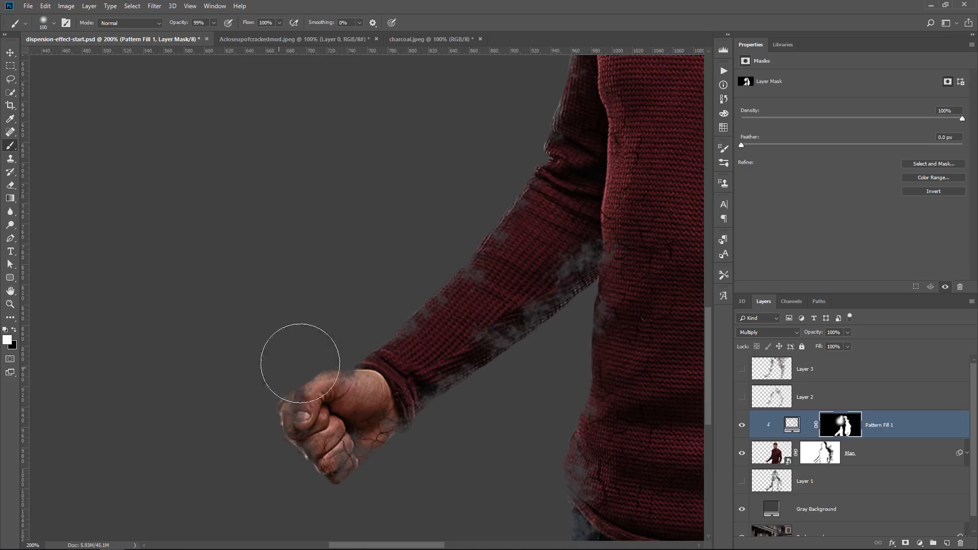
# Step: Reveal more cracks on the outstretched arm's sleeve, its shoulder, the forehead and the cheek by painting the mask white
pyautogui.moveTo(423, 262); pyautogui.dragTo(306, 415)
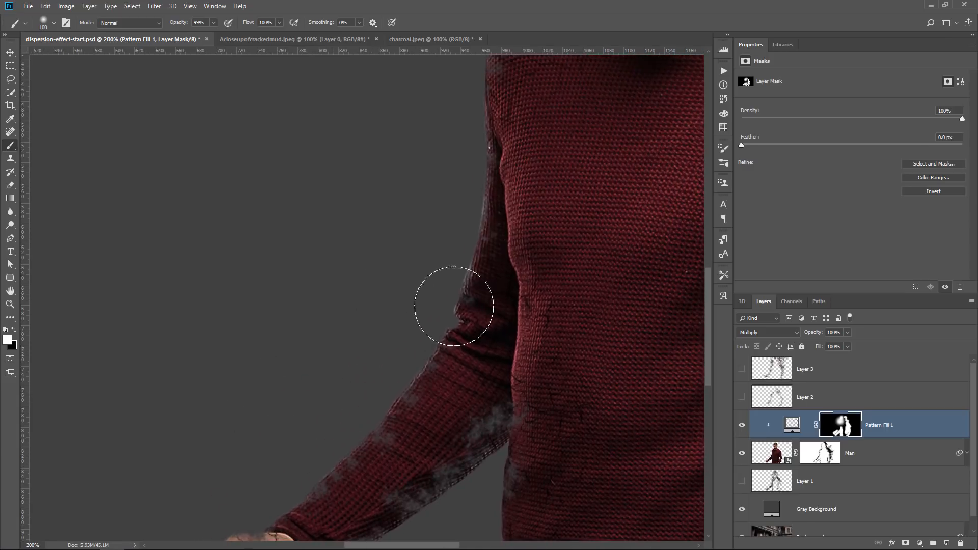
pyautogui.moveTo(457, 250); pyautogui.dragTo(350, 469)
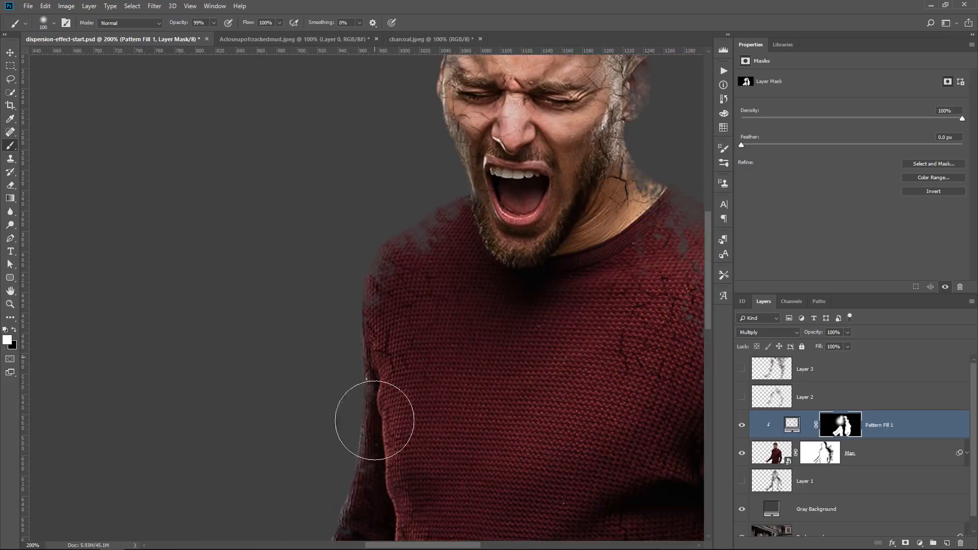
pyautogui.moveTo(457, 180); pyautogui.dragTo(418, 285)
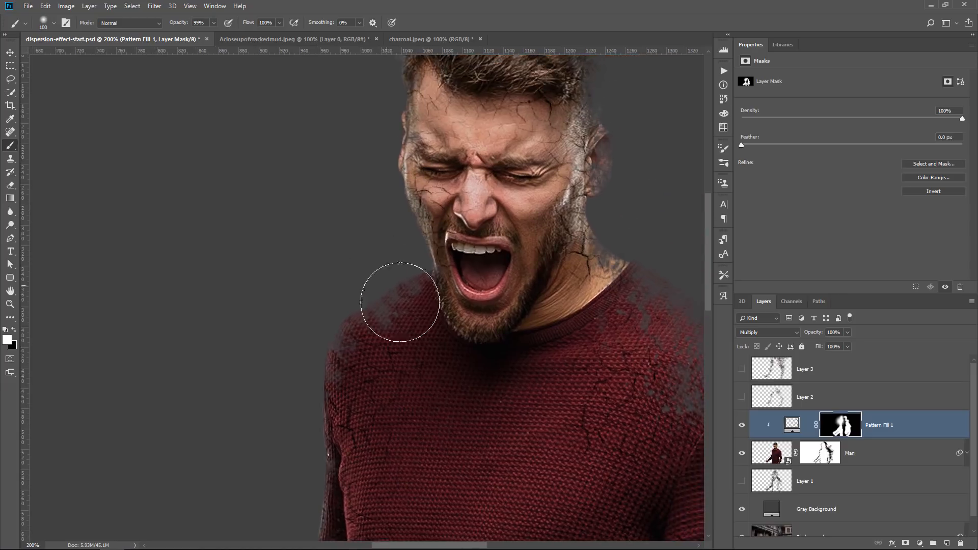
pyautogui.moveTo(602, 246); pyautogui.dragTo(535, 389)
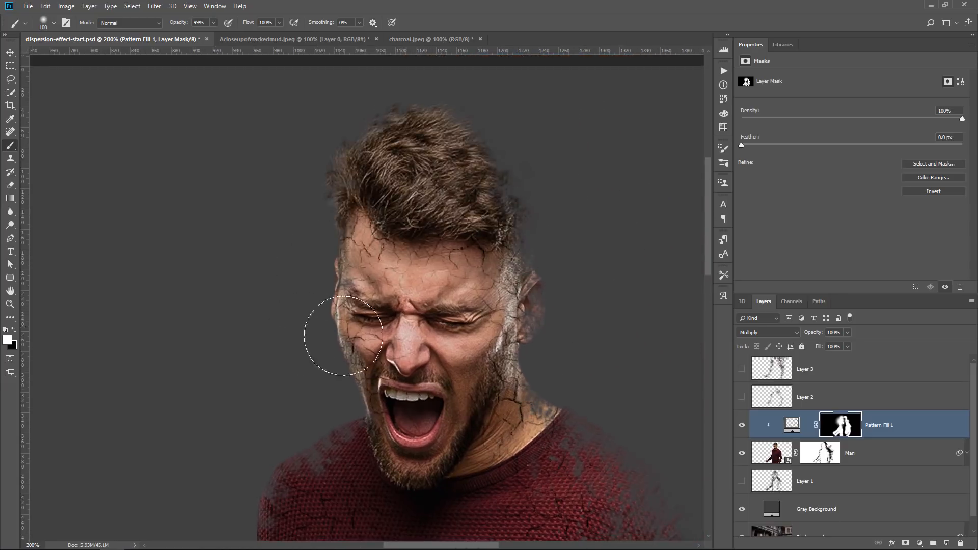
pyautogui.moveTo(509, 415); pyautogui.dragTo(461, 342)
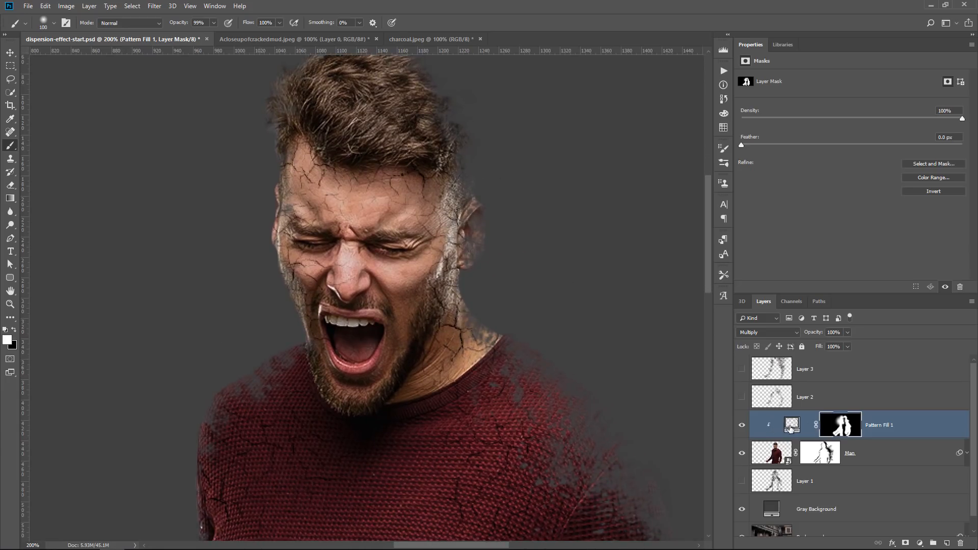
# Step: Try the crack pattern fill at 100%, 50% and 15% scale and set it back to 25%
pyautogui.doubleClick(791, 425)
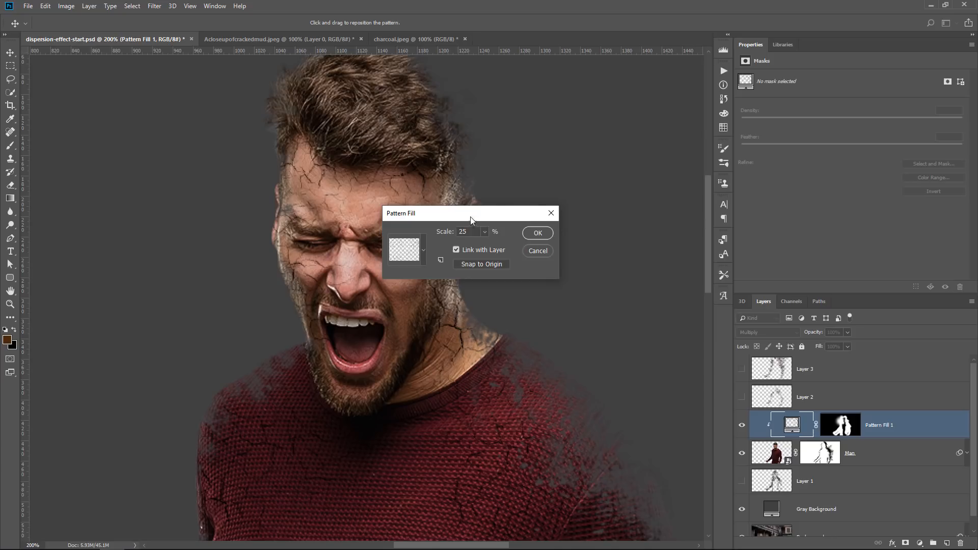
pyautogui.moveTo(470, 220); pyautogui.dragTo(599, 155)
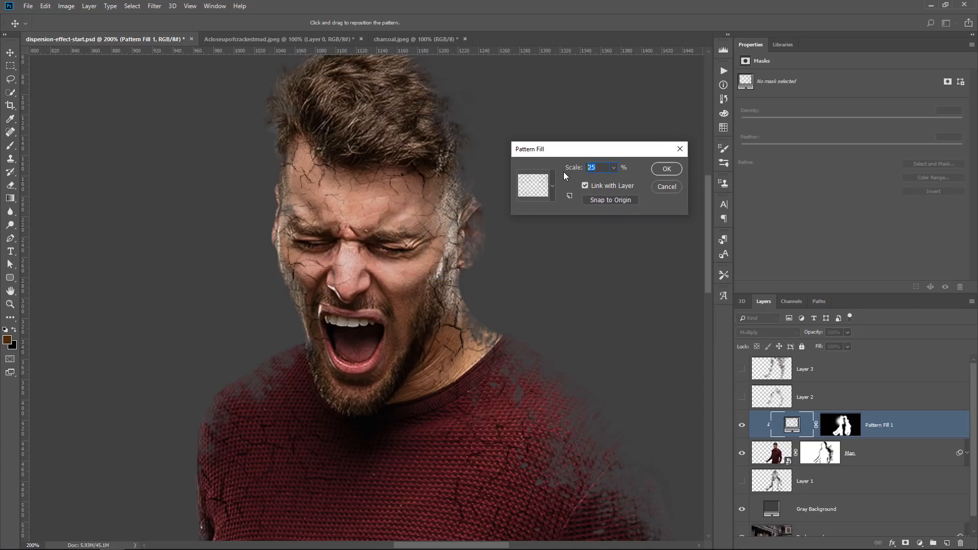
pyautogui.write('100')
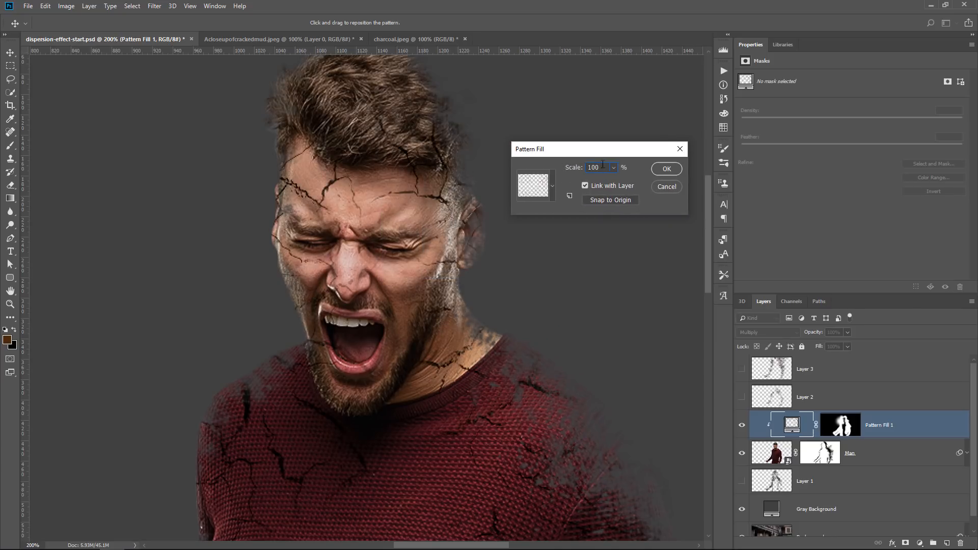
pyautogui.write('50')
pyautogui.write('2')
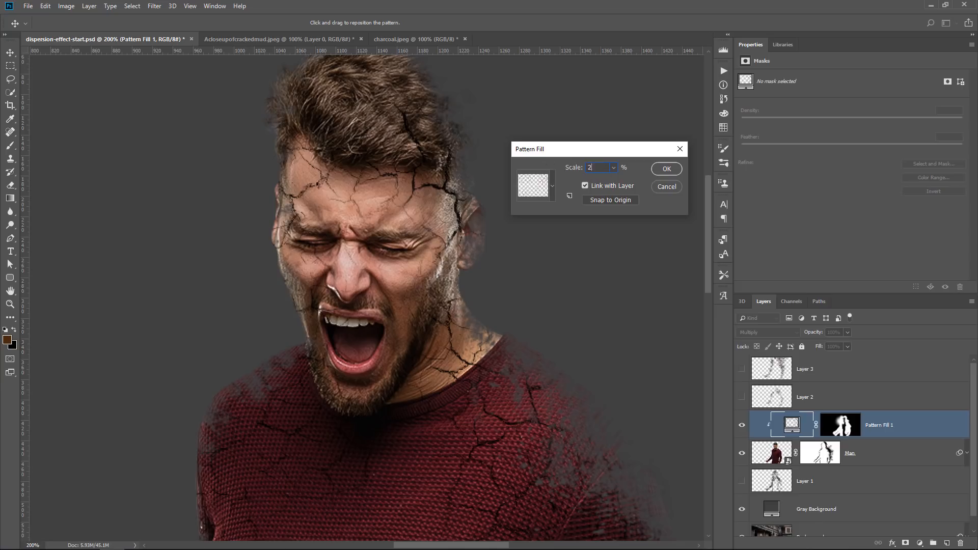
pyautogui.write('5')
pyautogui.moveTo(572, 169); pyautogui.dragTo(576, 170)
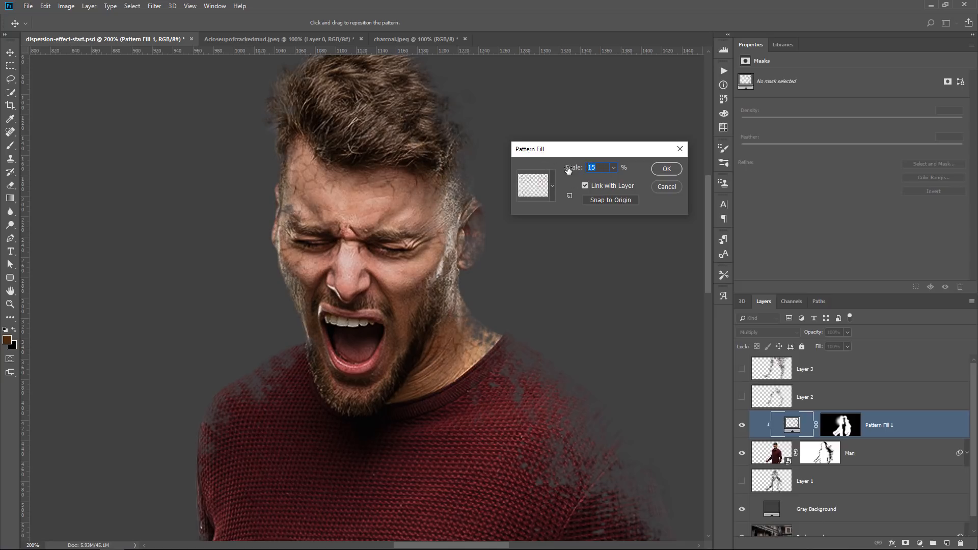
pyautogui.write('25')
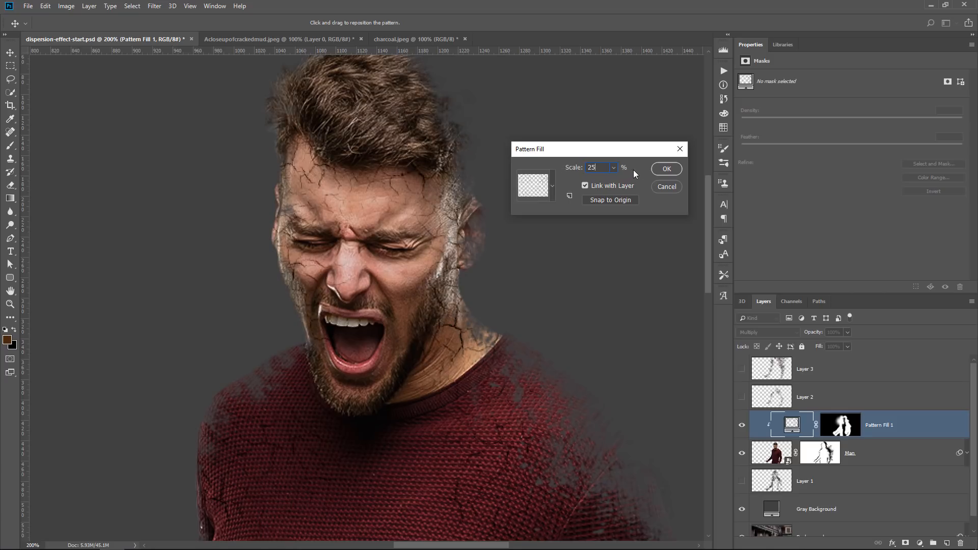
pyautogui.click(661, 171)
# Step: Show Layer 1, Layer 2 and Layer 3, and hide the Gray Background layer so the street backdrop is used
pyautogui.press('b')
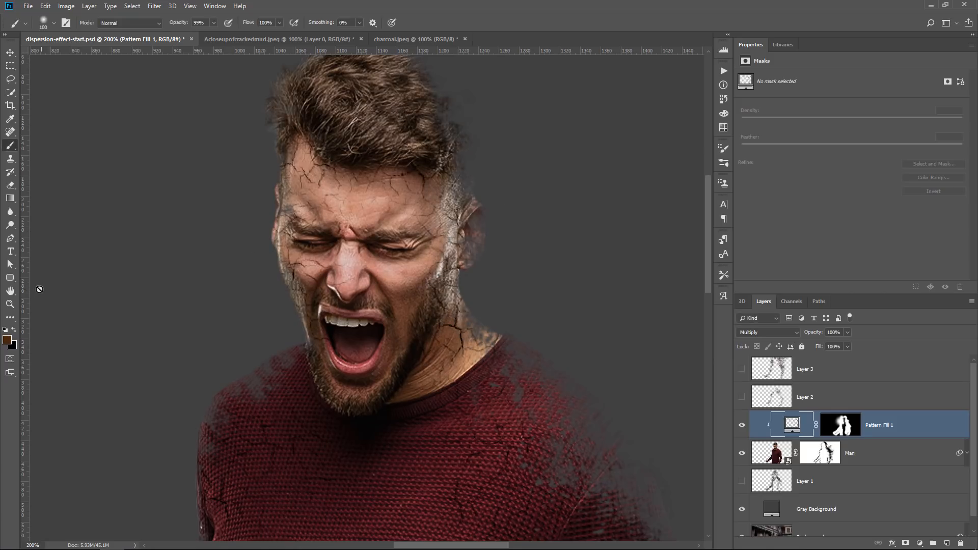
pyautogui.doubleClick(14, 292)
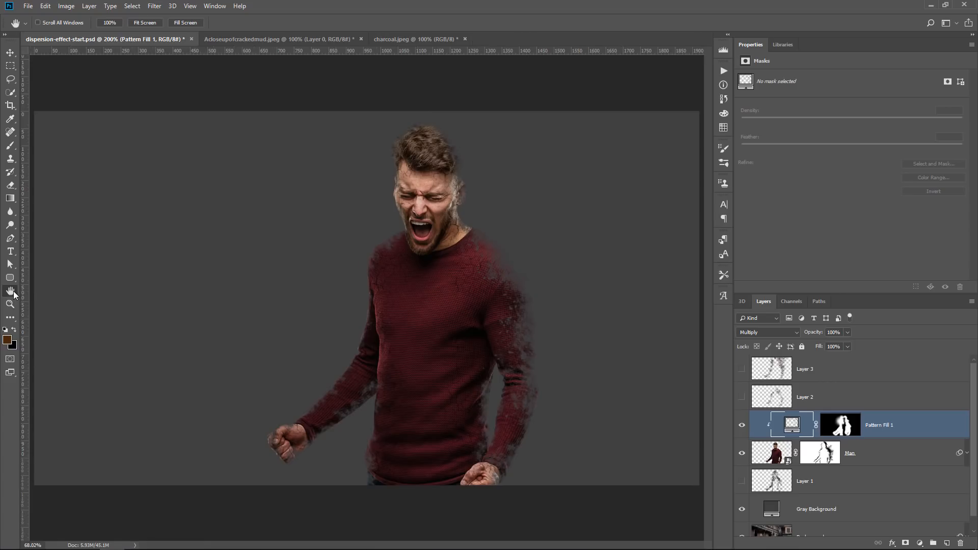
pyautogui.click(743, 482)
pyautogui.click(742, 398)
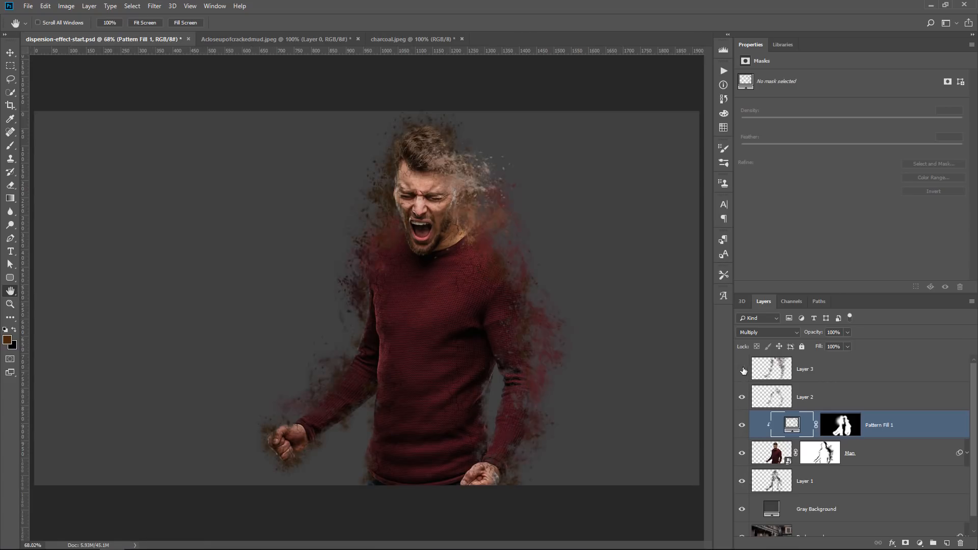
pyautogui.click(743, 370)
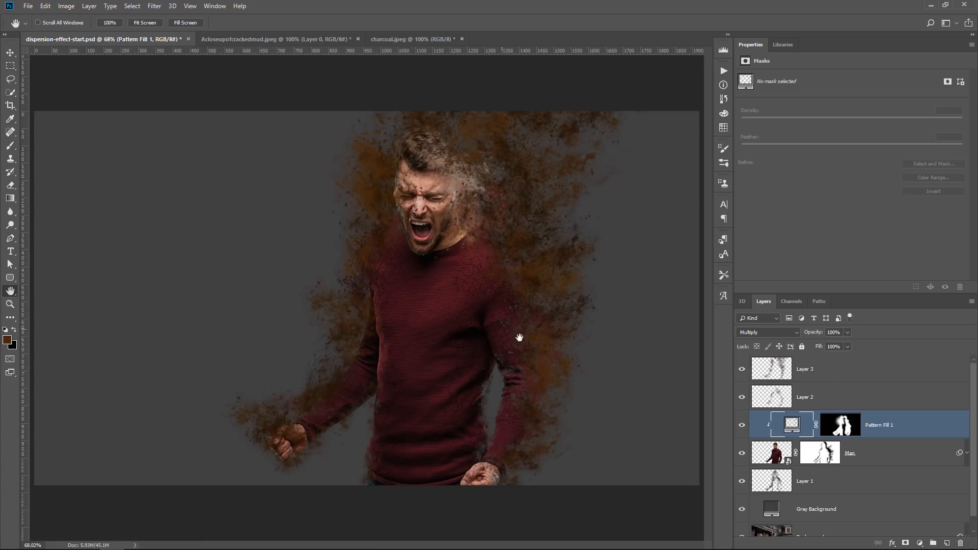
pyautogui.click(742, 510)
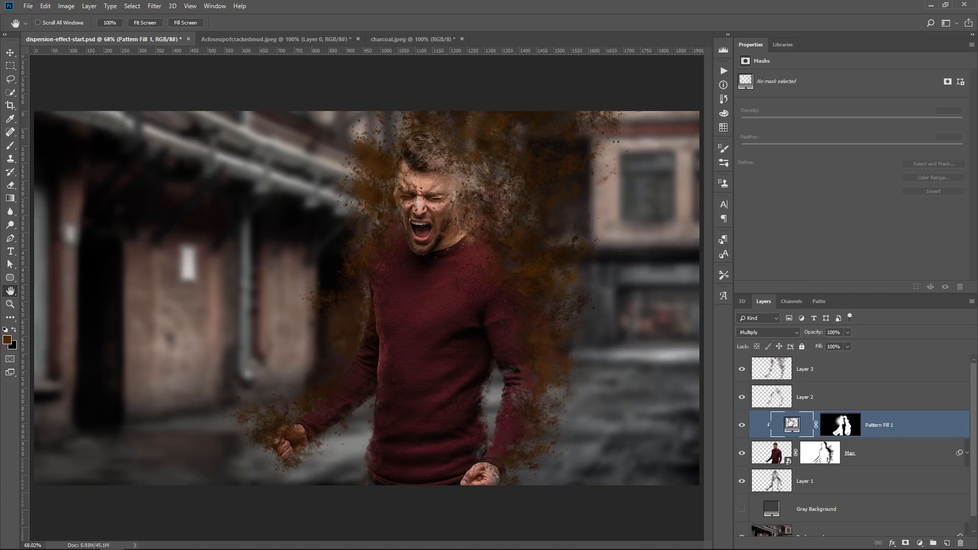
# Step: Add a new empty layer above Layer 3 and display the saved library brushes
pyautogui.click(807, 376)
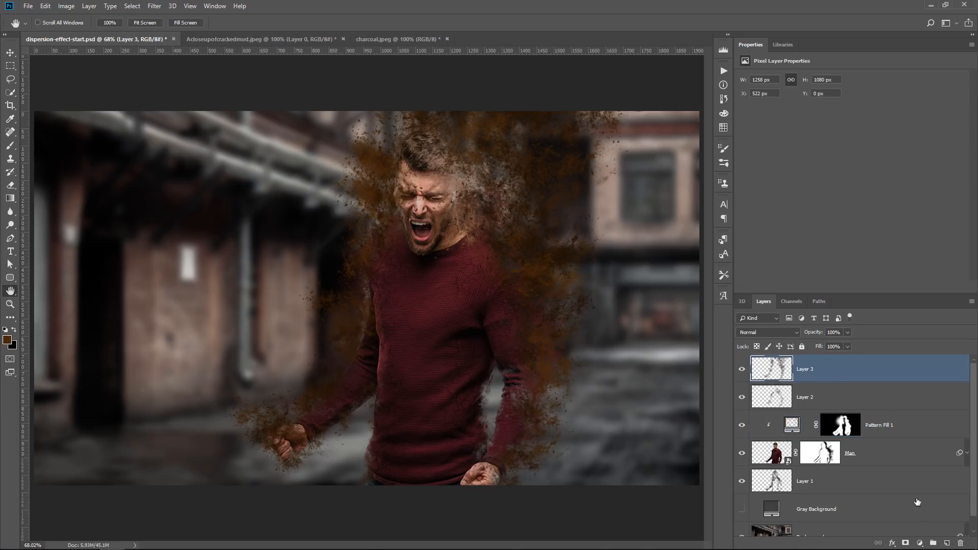
pyautogui.click(946, 544)
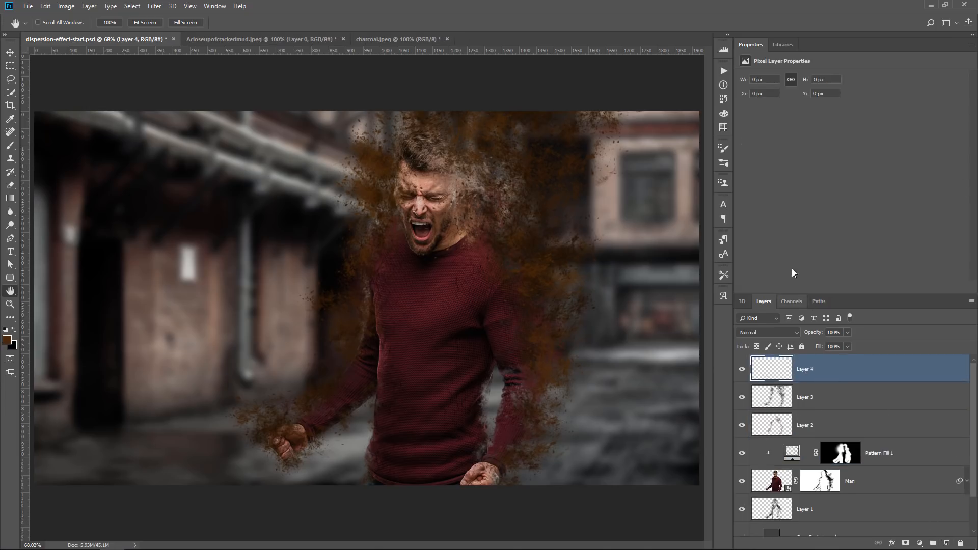
pyautogui.click(784, 46)
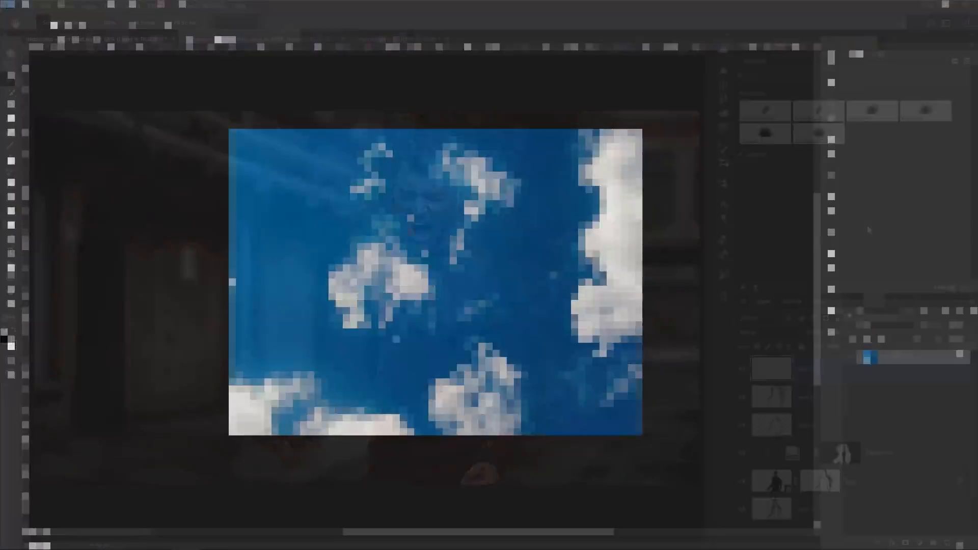
# Step: Isolate a cloud from the sky image with the Lasso and define it as a brush preset named "cloud brush"
pyautogui.moveTo(316, 305)
pyautogui.mouseDown()
pyautogui.moveTo(447, 322)
pyautogui.moveTo(438, 260)
pyautogui.mouseUp()
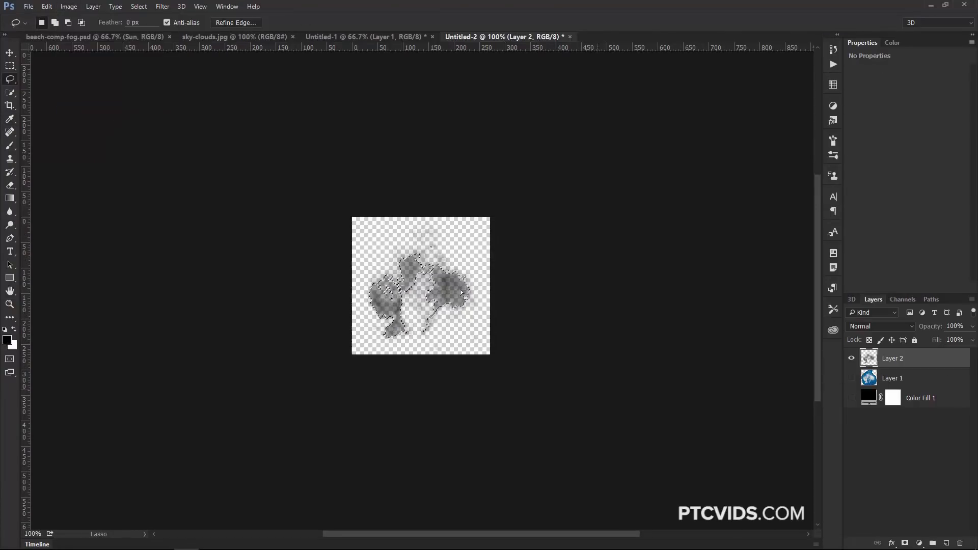
pyautogui.click(47, 6)
pyautogui.click(103, 249)
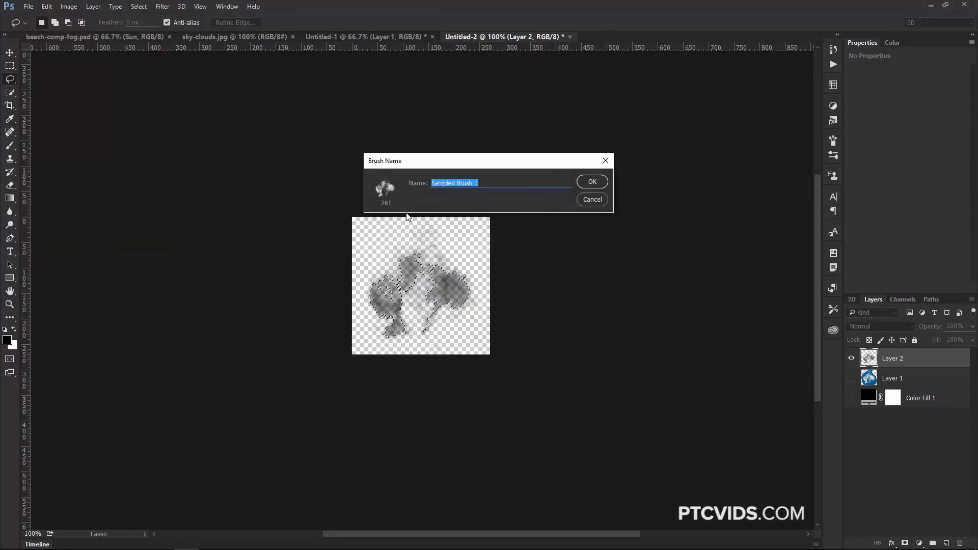
pyautogui.write('cloud brush')
pyautogui.click(590, 181)
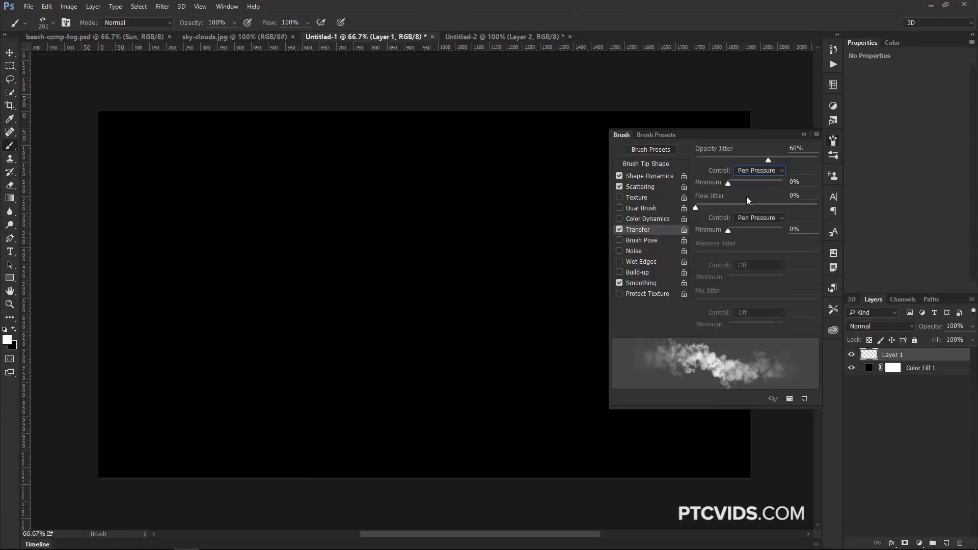
# Step: Set the cloud brush's opacity jitter control to Pen Pressure and paint test clouds on the black canvas
pyautogui.click(760, 170)
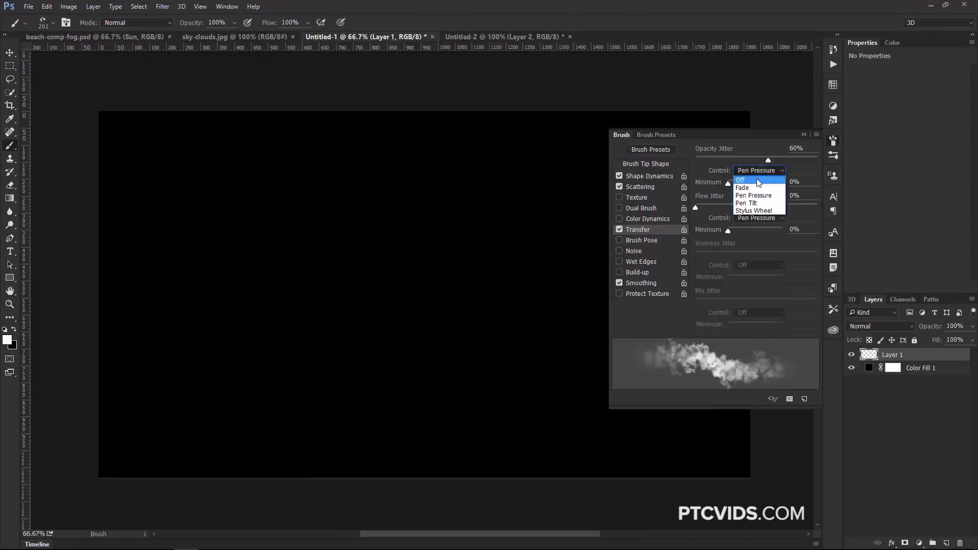
pyautogui.click(757, 192)
pyautogui.moveTo(219, 212)
pyautogui.mouseDown()
pyautogui.moveTo(286, 195)
pyautogui.moveTo(325, 210)
pyautogui.moveTo(232, 298)
pyautogui.moveTo(398, 249)
pyautogui.moveTo(432, 340)
pyautogui.moveTo(389, 347)
pyautogui.moveTo(490, 295)
pyautogui.moveTo(594, 306)
pyautogui.mouseUp()
pyautogui.click(805, 134)
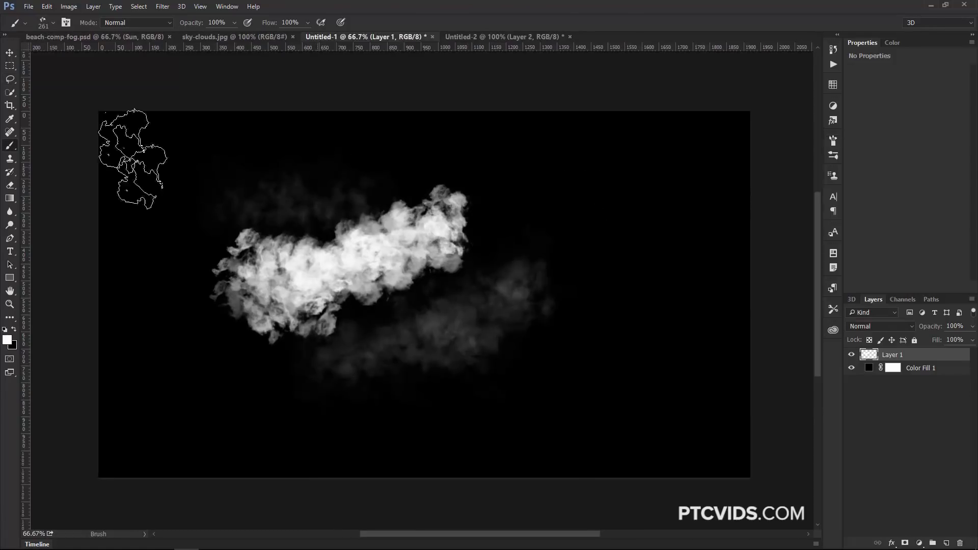
# Step: Adjust the flow and opacity jitter in the cloud brush's Transfer settings and paint another test stroke
pyautogui.click(66, 22)
pyautogui.click(643, 231)
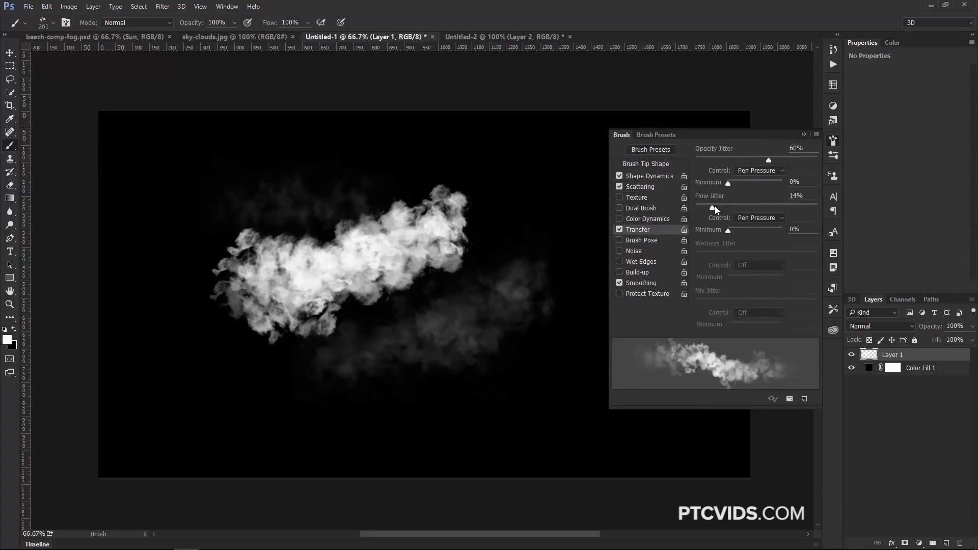
pyautogui.click(759, 159)
pyautogui.moveTo(563, 173)
pyautogui.mouseDown()
pyautogui.moveTo(612, 230)
pyautogui.moveTo(638, 293)
pyautogui.mouseUp()
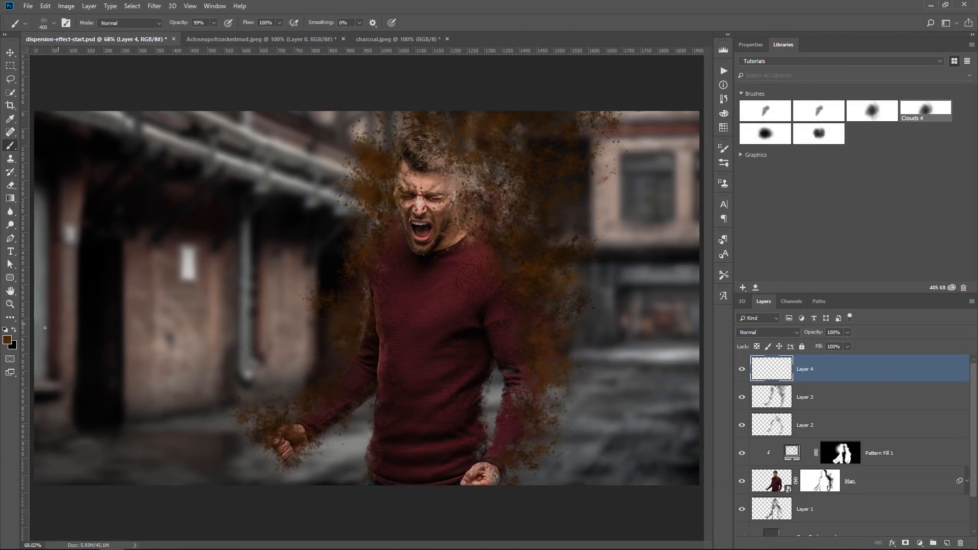
# Step: Set white as the foreground color, enlarge the Clouds 4 brush to 1200 px and paint dust over the man's lower body and arms
pyautogui.click(5, 330)
pyautogui.click(14, 331)
pyautogui.press(']')
pyautogui.press(']')
pyautogui.press(']')
pyautogui.press(']')
pyautogui.press(']')
pyautogui.press(']')
pyautogui.press(']')
pyautogui.click(347, 413)
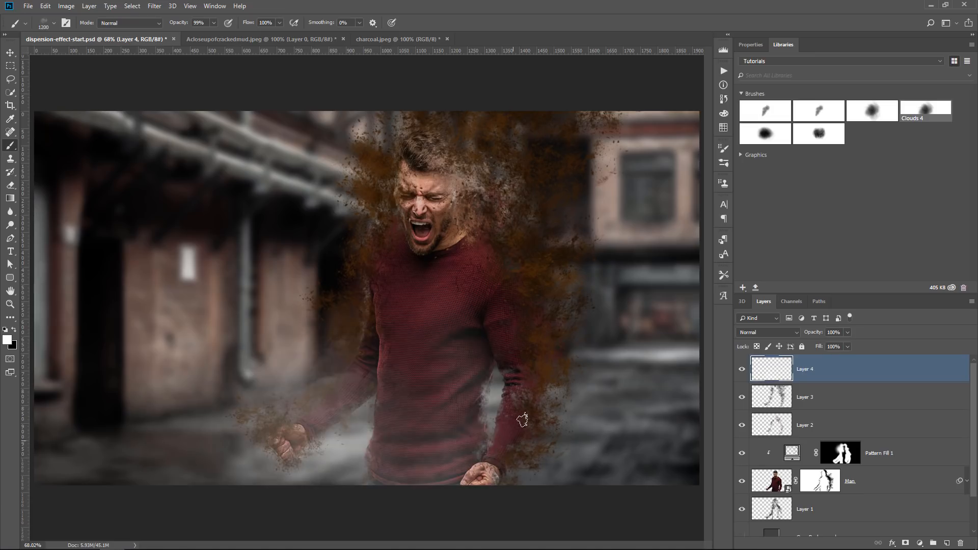
pyautogui.click(546, 402)
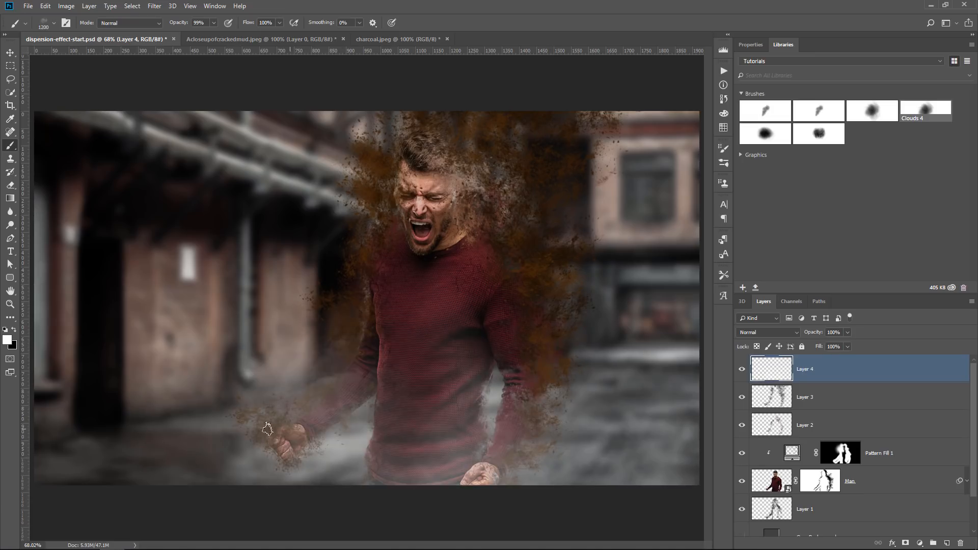
# Step: Reduce the cloud brush to 1100 px and paint more dust over the chest and the dispersing shoulder
pyautogui.press('[')
pyautogui.press('[')
pyautogui.click(408, 327)
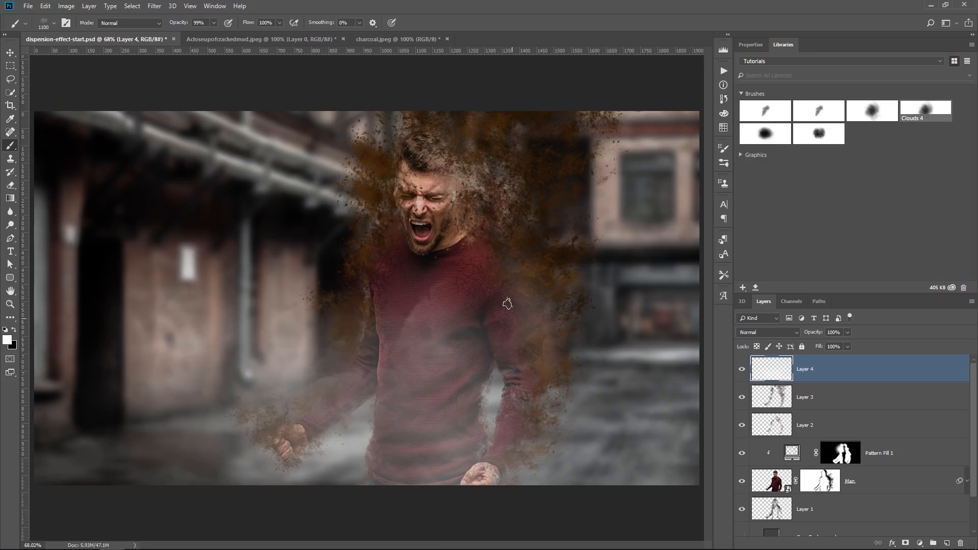
pyautogui.click(515, 283)
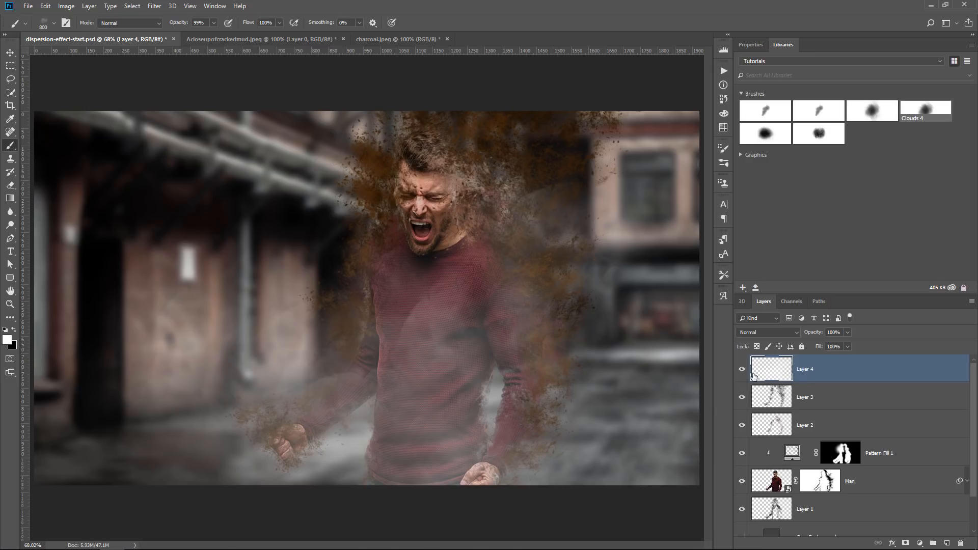
# Step: Add a Hue/Saturation adjustment layer above Layer 4 and clip it to that layer
pyautogui.click(920, 543)
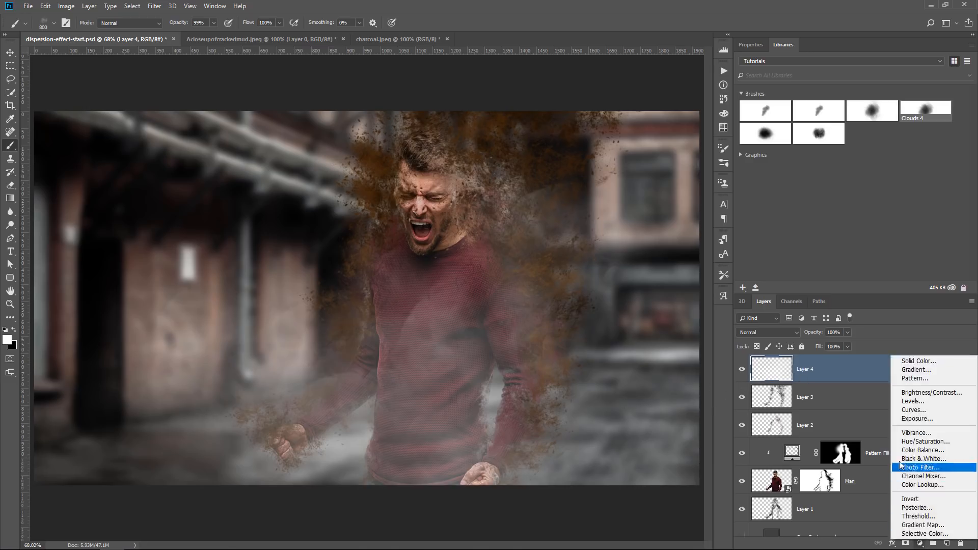
pyautogui.click(928, 444)
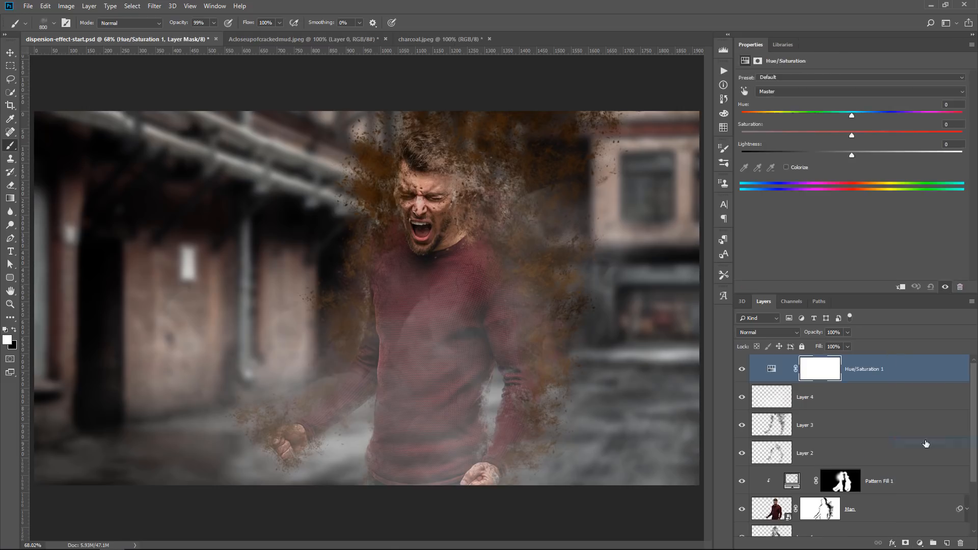
pyautogui.click(901, 288)
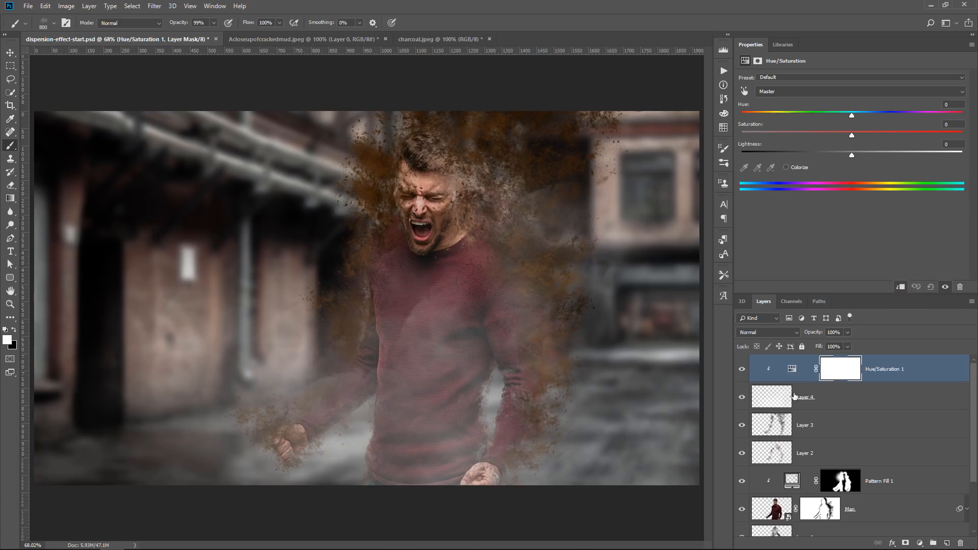
# Step: Rename Layer 4 as Dust
pyautogui.click(811, 400)
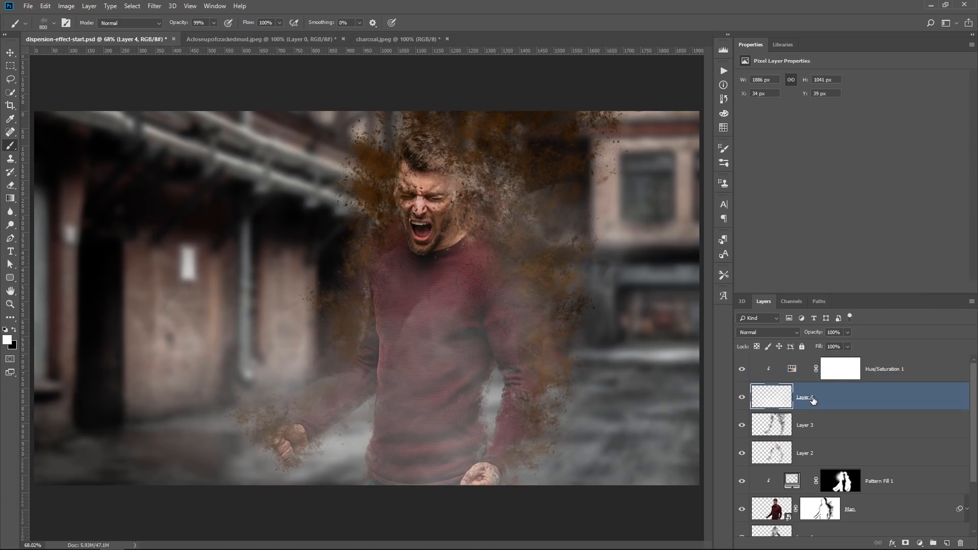
pyautogui.doubleClick(811, 398)
pyautogui.write('Dust')
pyautogui.press('Return')
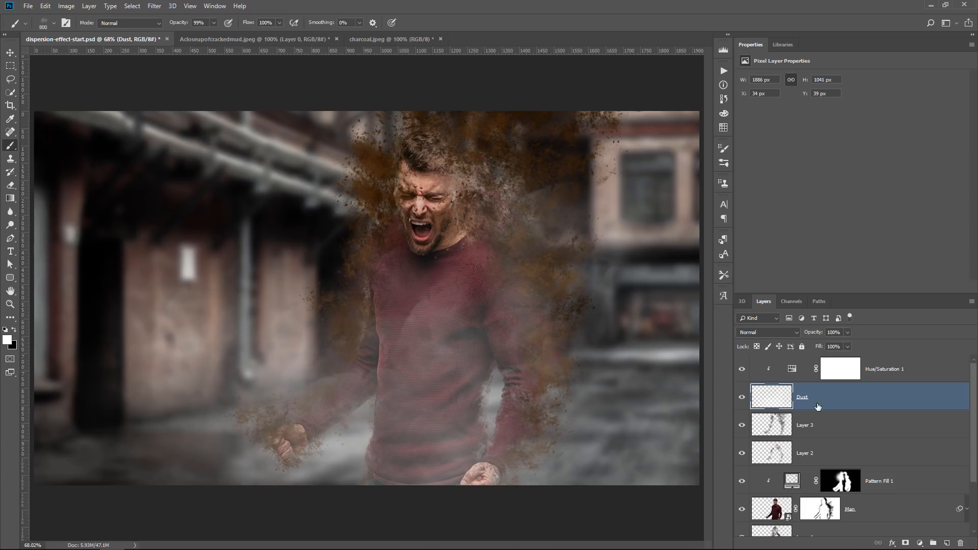
# Step: Colorize the dust with the Hue/Saturation adjustment, using hue 64, saturation 79 and lightness -13
pyautogui.click(797, 372)
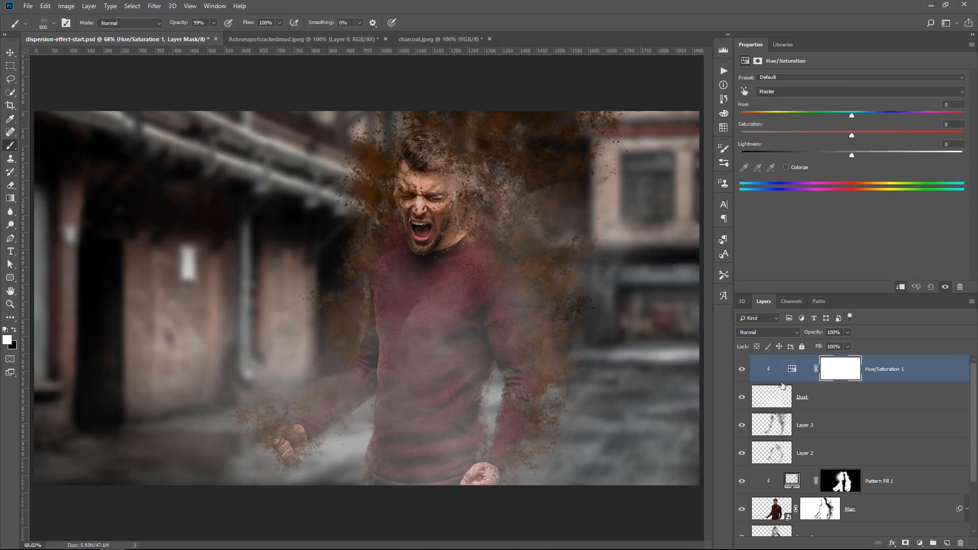
pyautogui.click(786, 168)
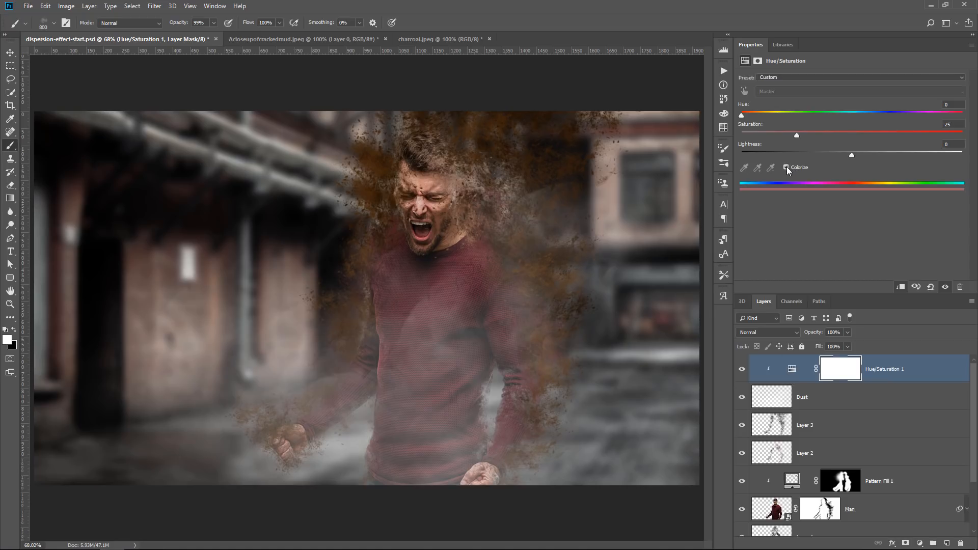
pyautogui.moveTo(797, 135); pyautogui.dragTo(865, 139)
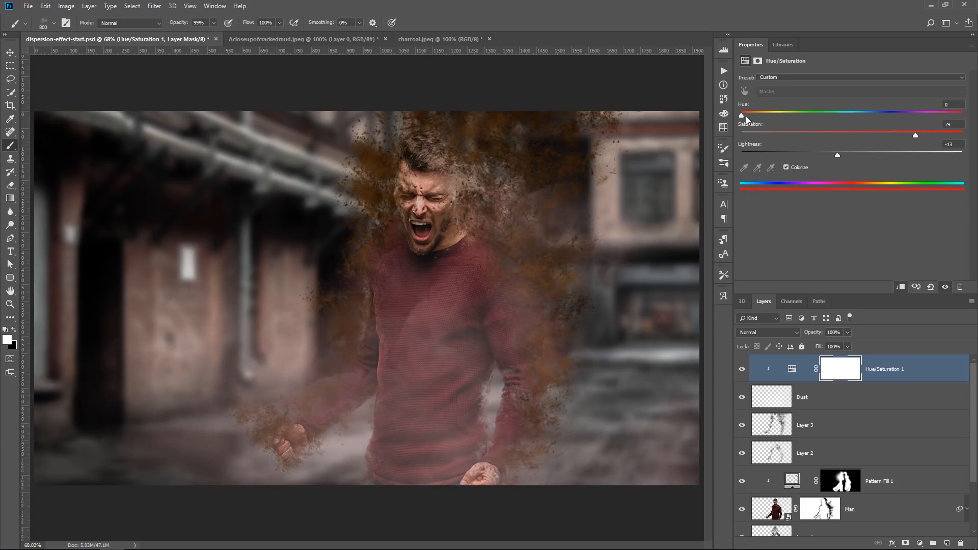
pyautogui.moveTo(747, 116); pyautogui.dragTo(781, 118)
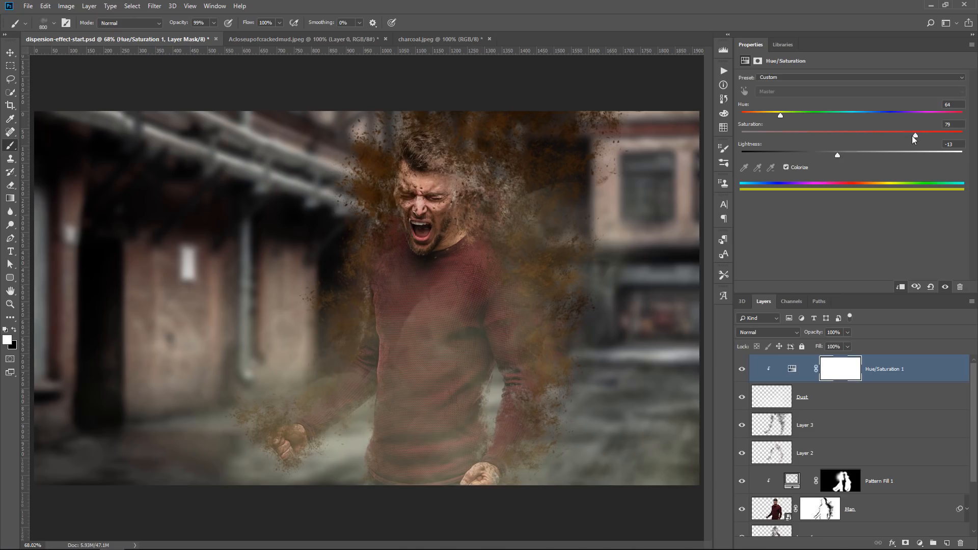
# Step: Fine-tune the adjustment by slightly lowering its saturation and lightness and adjusting its opacity, and select the Dust layer
pyautogui.moveTo(916, 136); pyautogui.dragTo(896, 137)
pyautogui.moveTo(839, 154)
pyautogui.mouseDown()
pyautogui.moveTo(826, 153)
pyautogui.moveTo(835, 155)
pyautogui.mouseUp()
pyautogui.moveTo(815, 335); pyautogui.dragTo(809, 335)
pyautogui.click(835, 403)
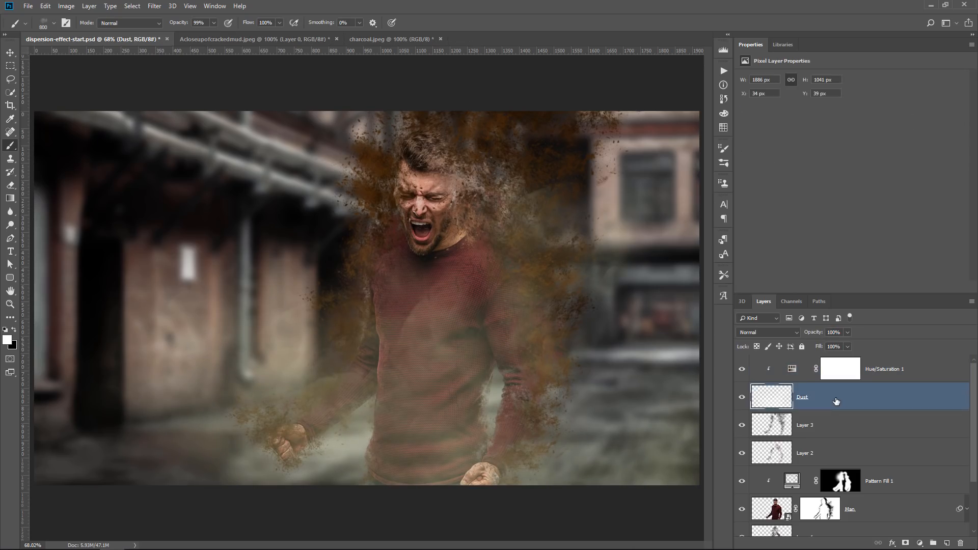
# Step: Add a layer mask to the Dust layer and paint it black to reduce the dust over the man's sweater and arms
pyautogui.click(905, 543)
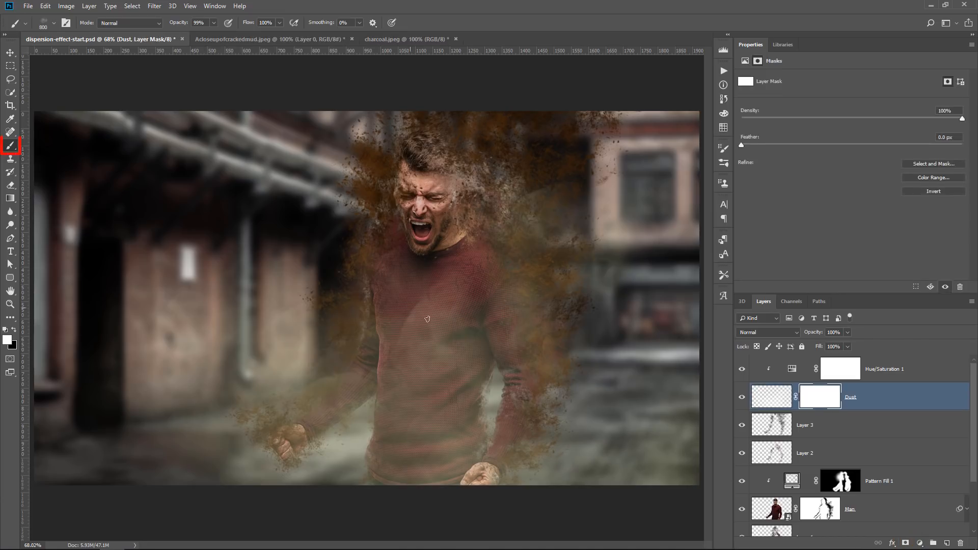
pyautogui.press('x')
pyautogui.click(453, 359)
pyautogui.click(412, 286)
pyautogui.click(374, 390)
pyautogui.click(480, 460)
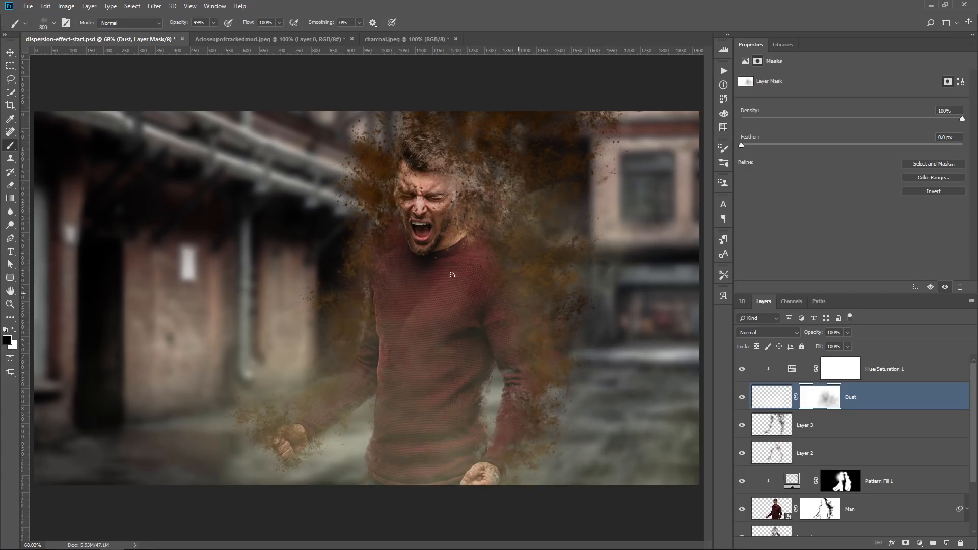
pyautogui.click(471, 376)
pyautogui.click(529, 293)
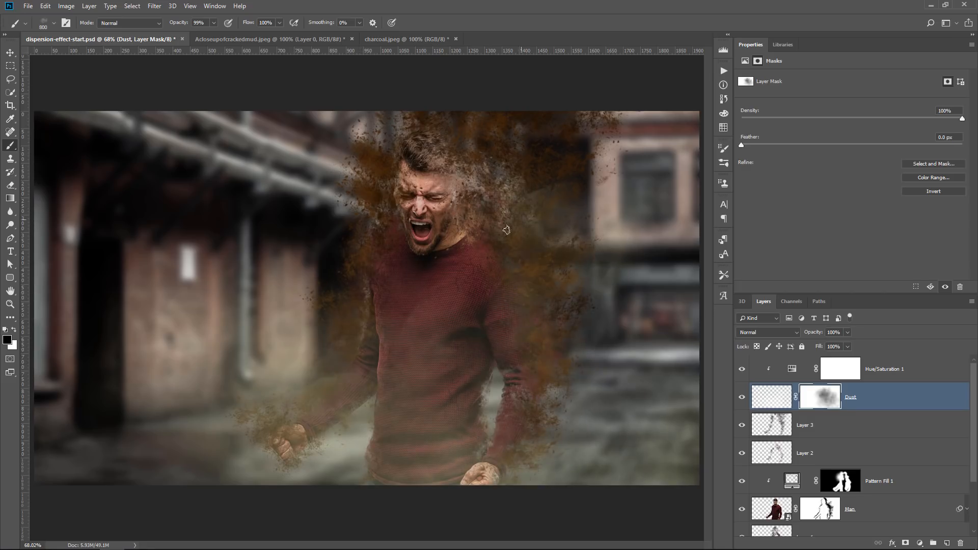
pyautogui.click(510, 188)
pyautogui.click(302, 390)
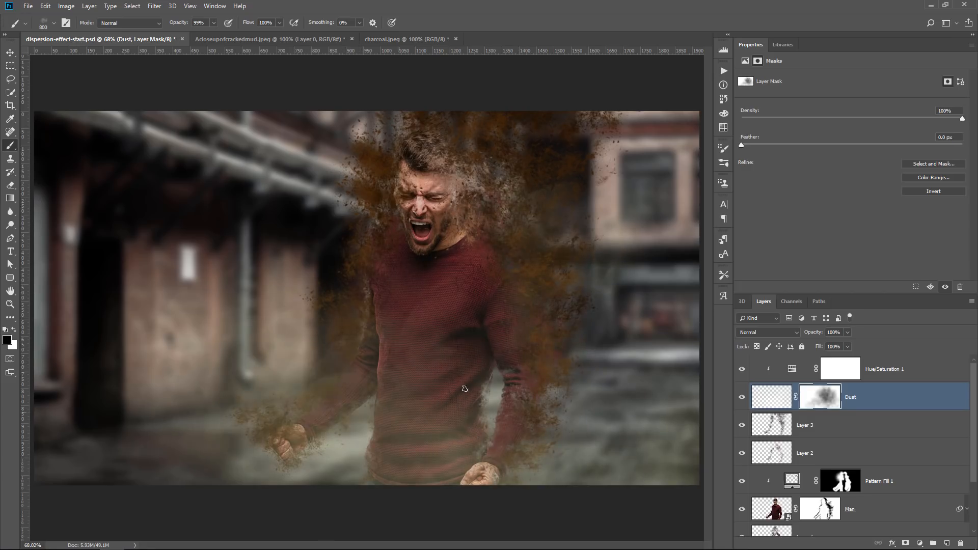
pyautogui.click(509, 405)
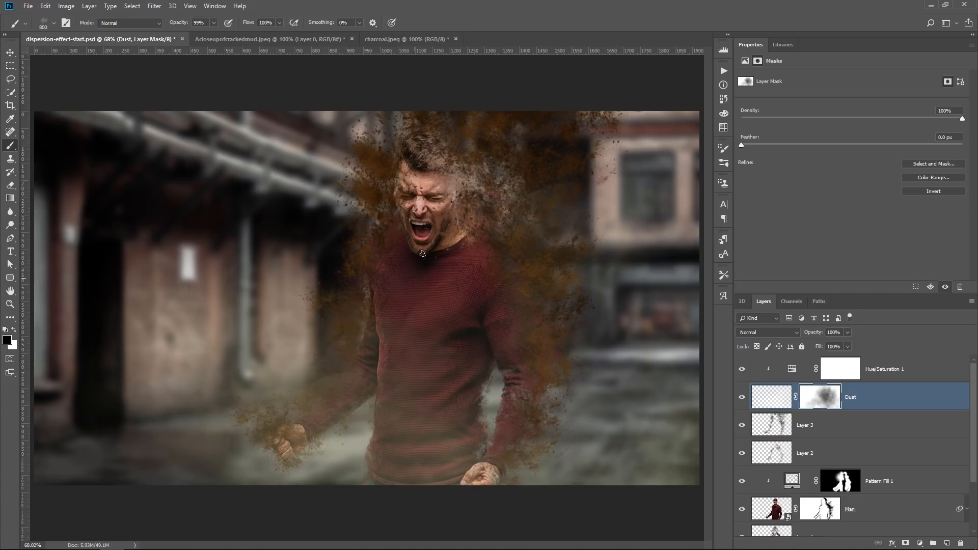
# Step: Place the library's dust particles stock photo on the canvas, above the Hue/Saturation 1 layer
pyautogui.click(783, 43)
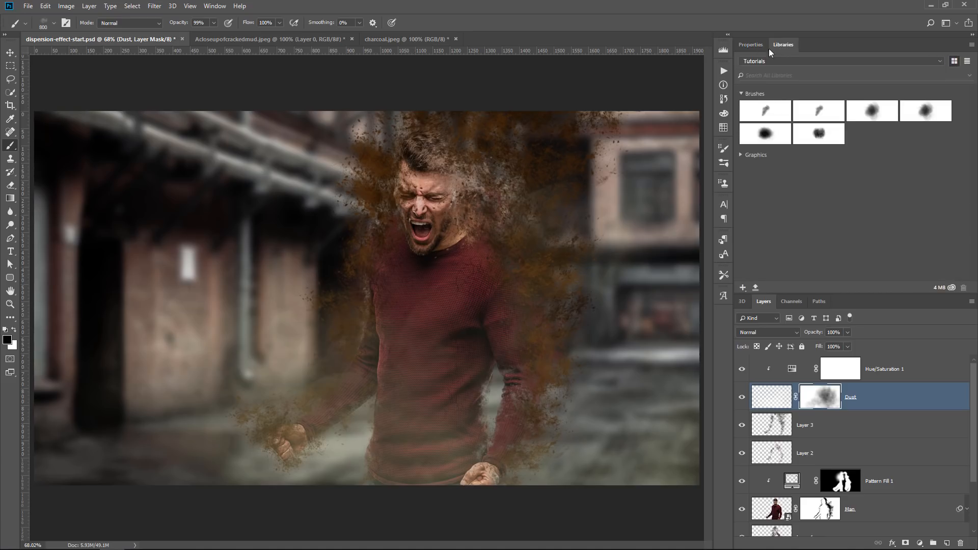
pyautogui.click(758, 156)
pyautogui.click(792, 371)
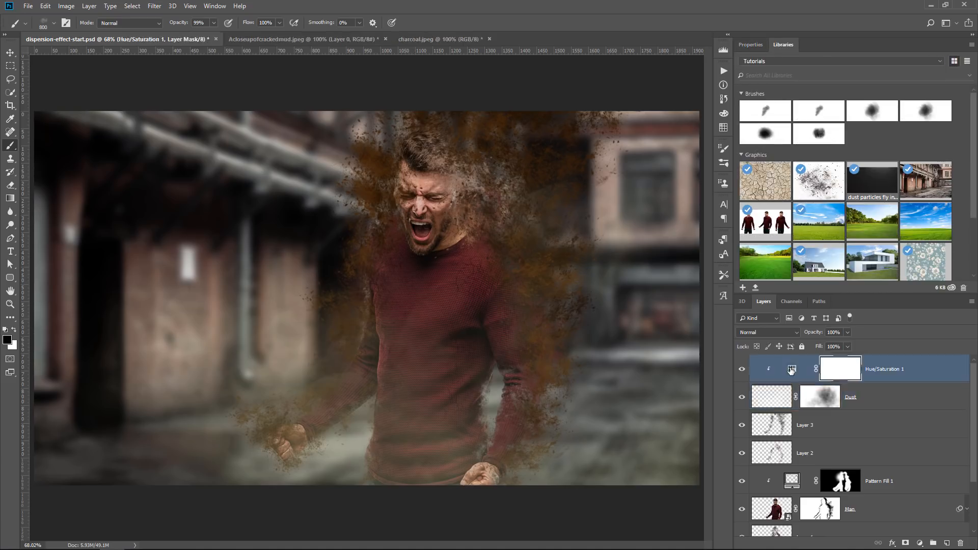
pyautogui.moveTo(454, 232); pyautogui.dragTo(431, 299)
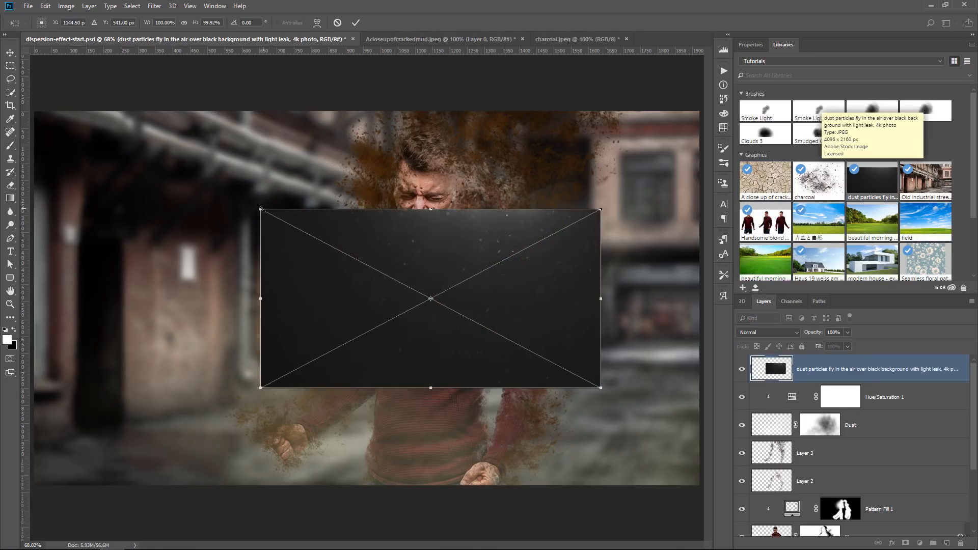
# Step: Flip the placed dust particles photo vertically, scale it to cover the whole canvas and commit the transformation
pyautogui.moveTo(251, 208); pyautogui.dragTo(530, 309)
pyautogui.rightClick(506, 315)
pyautogui.click(533, 428)
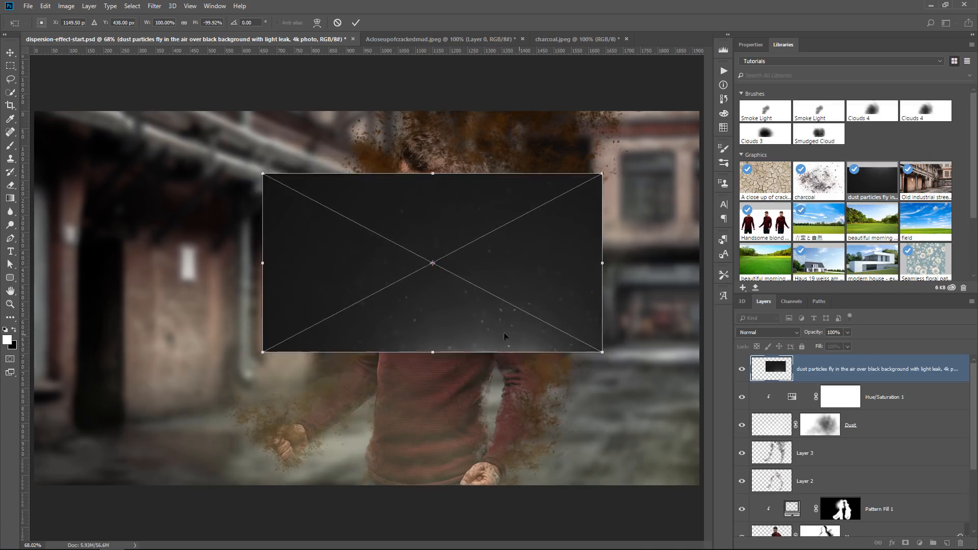
pyautogui.moveTo(506, 341); pyautogui.dragTo(507, 469)
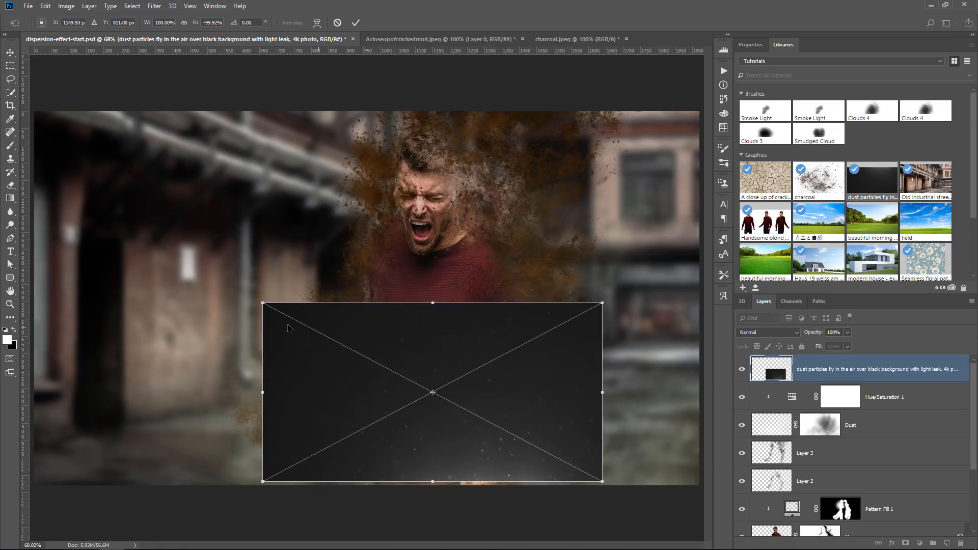
pyautogui.moveTo(262, 301); pyautogui.dragTo(30, 174)
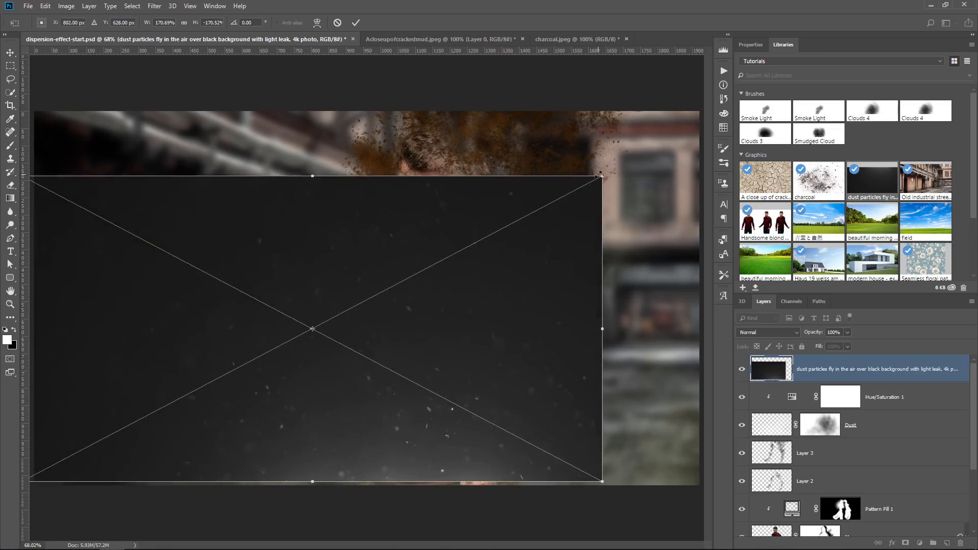
pyautogui.moveTo(601, 175); pyautogui.dragTo(705, 111)
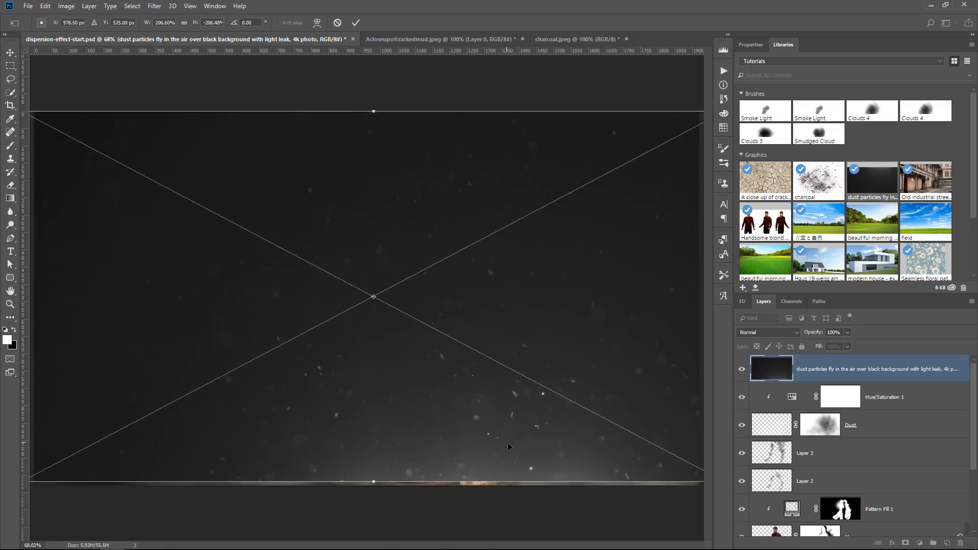
pyautogui.moveTo(382, 483); pyautogui.dragTo(383, 505)
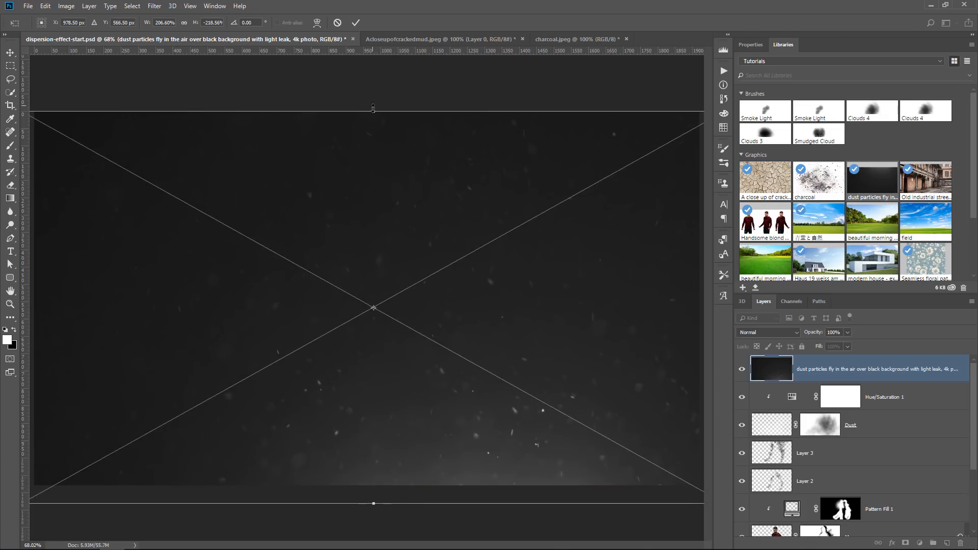
pyautogui.moveTo(373, 108); pyautogui.dragTo(373, 63)
pyautogui.moveTo(396, 189); pyautogui.dragTo(389, 177)
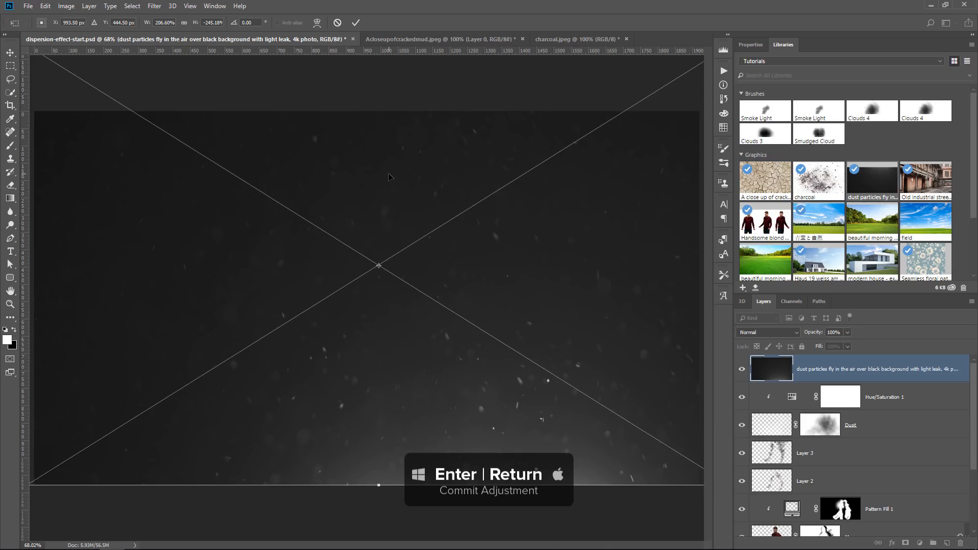
pyautogui.press('Return')
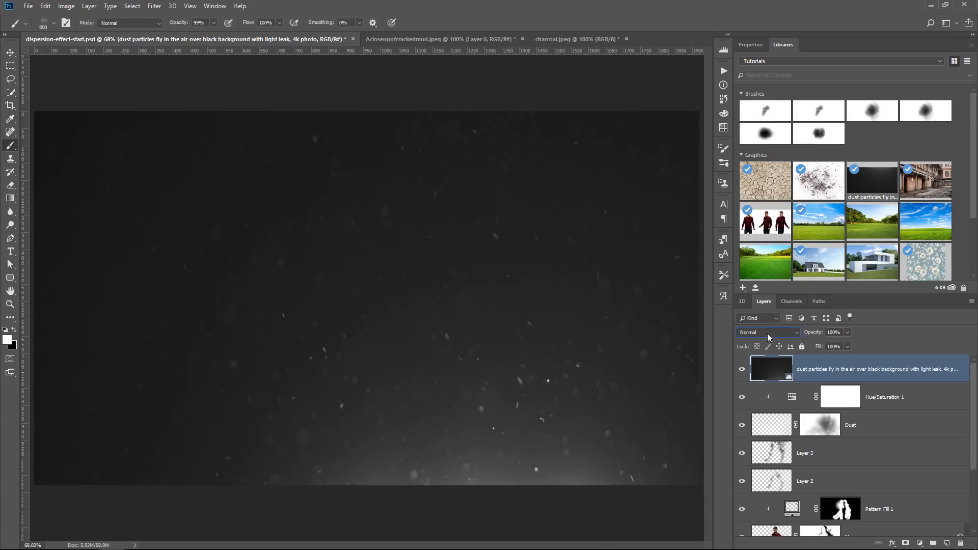
# Step: Set the dust particles layer to Screen blending and apply Levels with input black at 32 and input white at 188
pyautogui.click(768, 334)
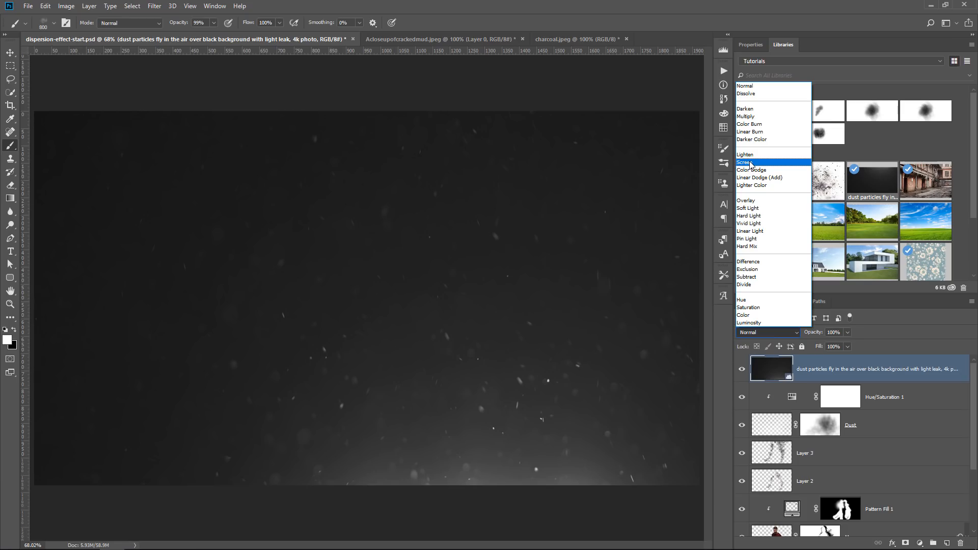
pyautogui.click(751, 163)
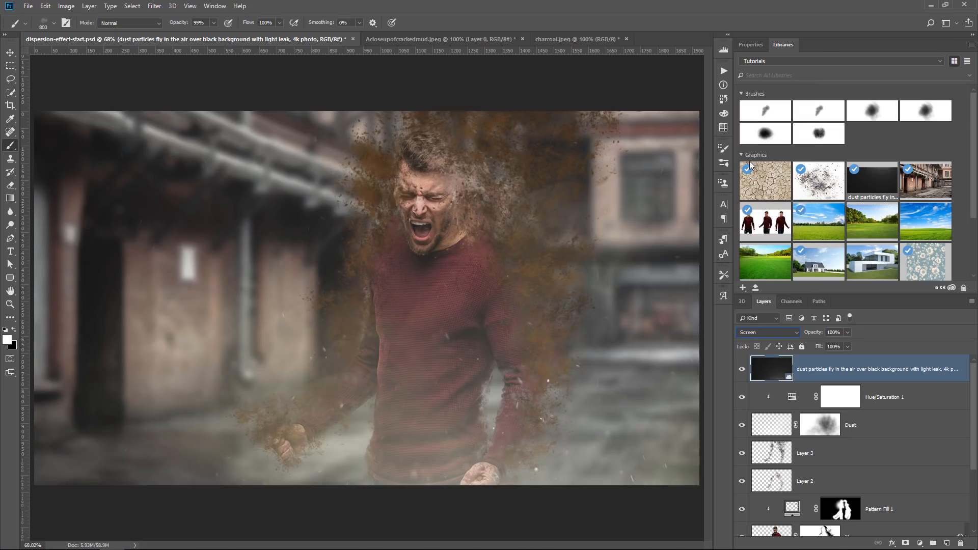
pyautogui.click(66, 5)
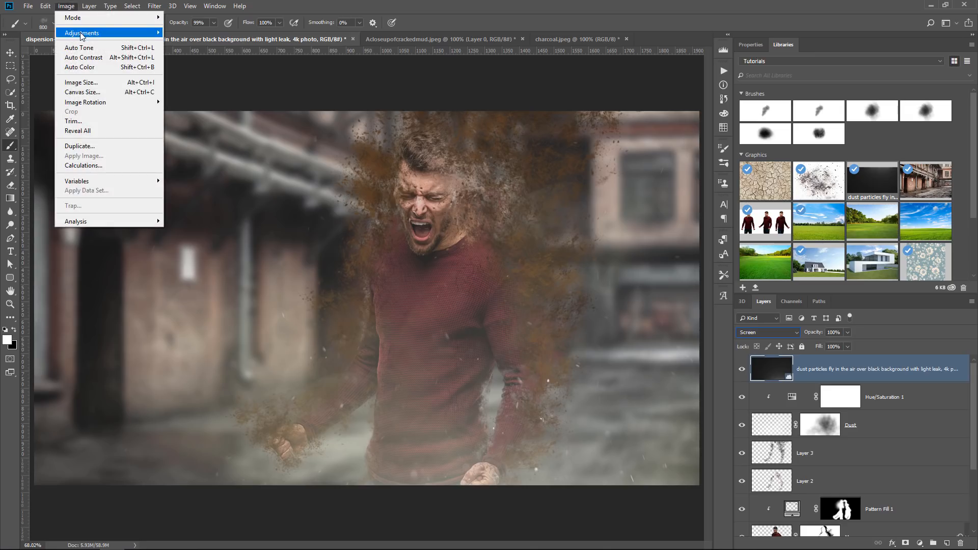
pyautogui.moveTo(82, 36)
pyautogui.click(183, 43)
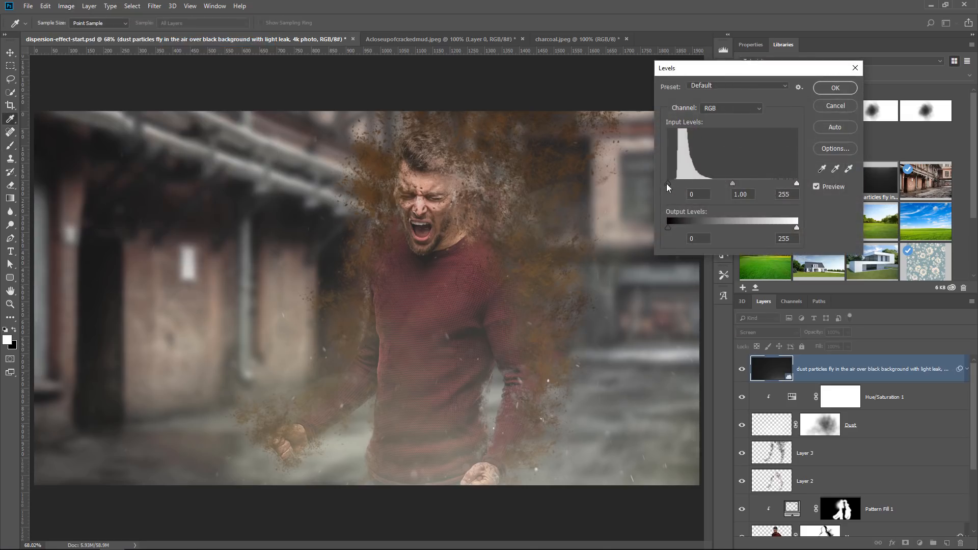
pyautogui.moveTo(668, 183); pyautogui.dragTo(684, 183)
pyautogui.moveTo(798, 184); pyautogui.dragTo(733, 187)
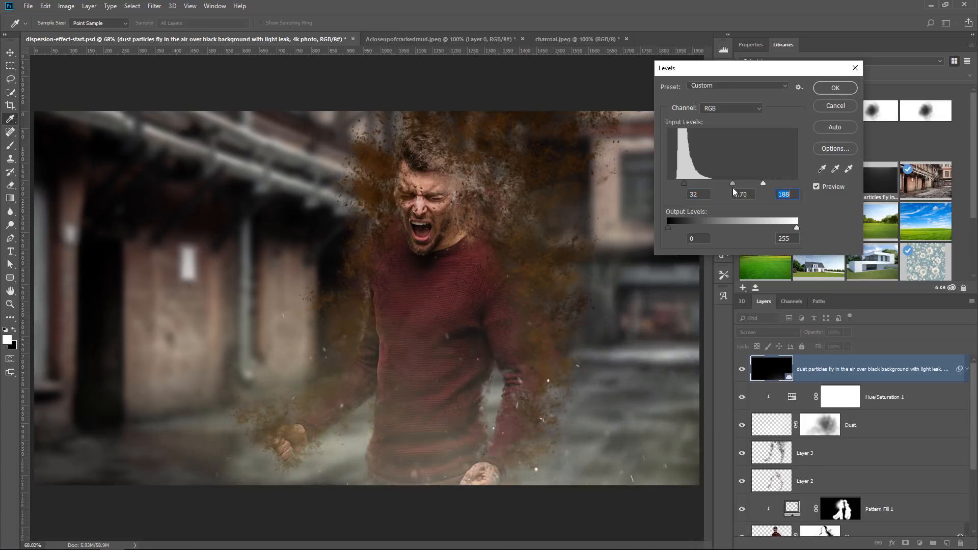
pyautogui.click(734, 191)
pyautogui.click(834, 96)
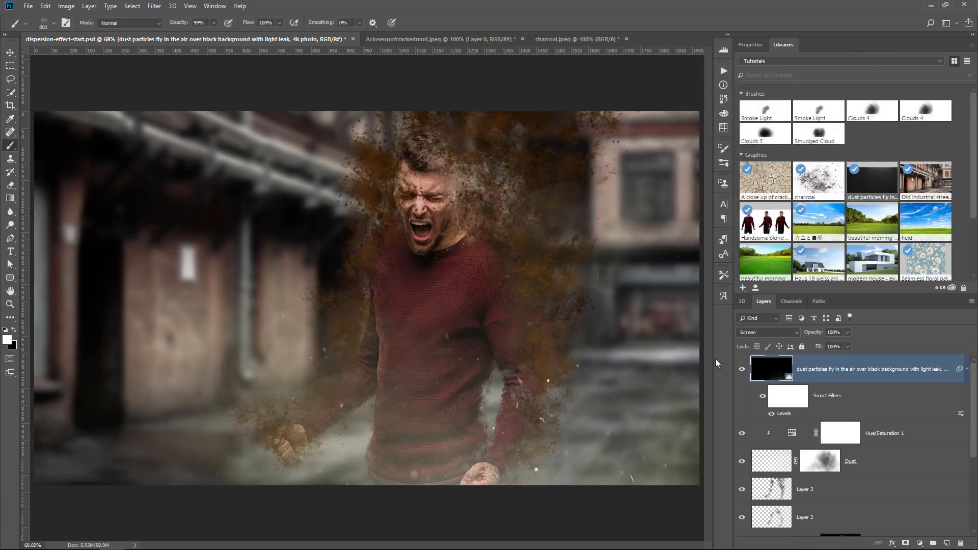
# Step: Colorize the dust particles layer with a Hue/Saturation filter, using hue 18, saturation 58 and lightness -7
pyautogui.click(67, 6)
pyautogui.moveTo(82, 33)
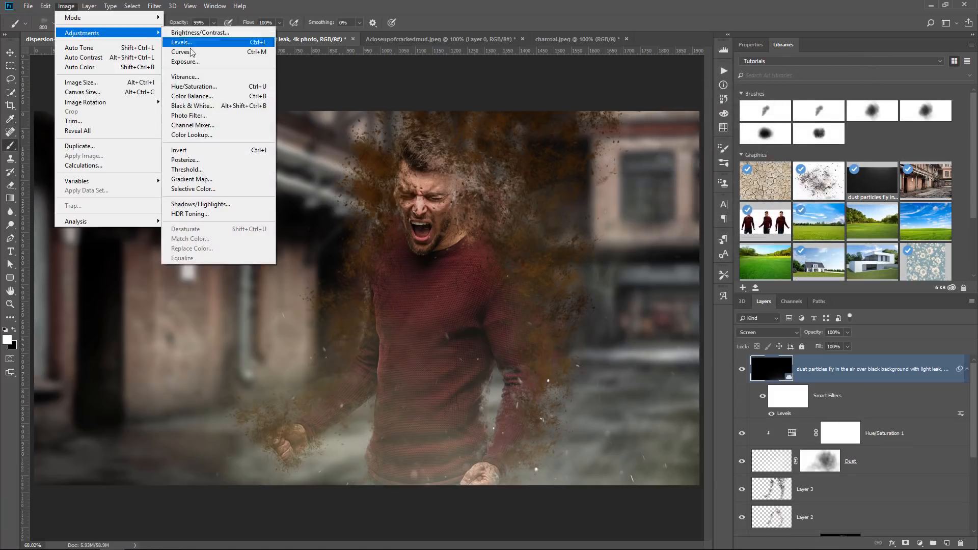
pyautogui.click(207, 87)
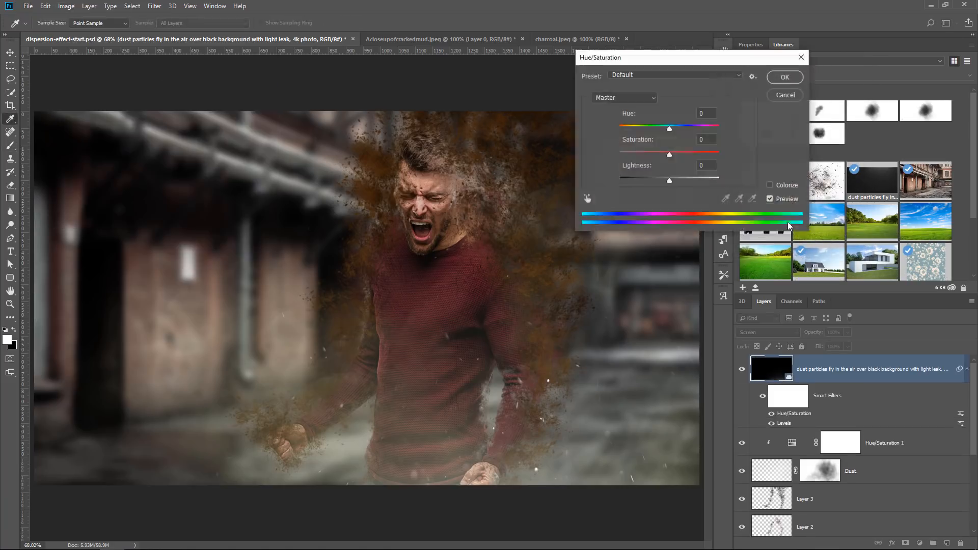
pyautogui.click(770, 186)
pyautogui.moveTo(670, 181); pyautogui.dragTo(677, 155)
pyautogui.moveTo(619, 129)
pyautogui.mouseDown()
pyautogui.moveTo(634, 131)
pyautogui.moveTo(625, 132)
pyautogui.mouseUp()
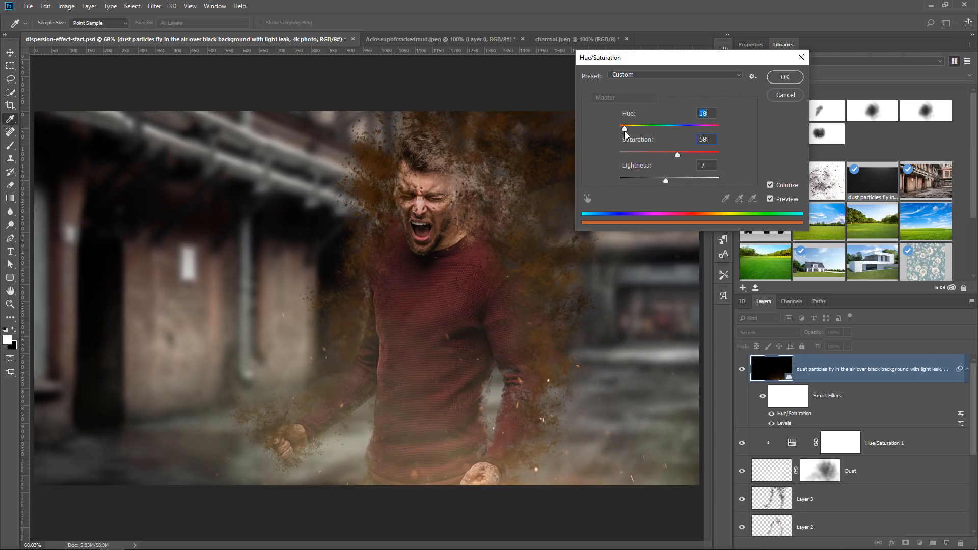
pyautogui.click(786, 78)
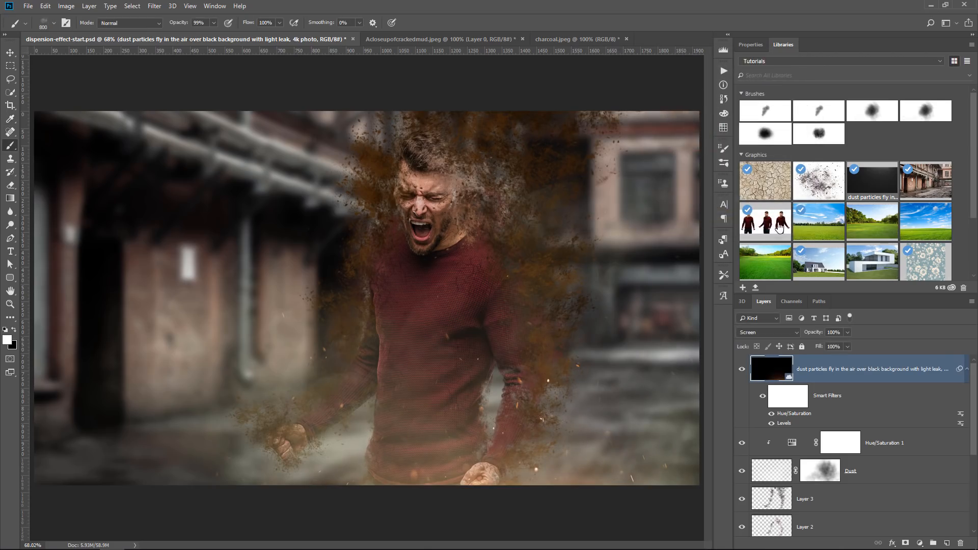
# Step: Select all layers from the dust particles layer down to Background and convert them to a single Smart Object
pyautogui.click(966, 369)
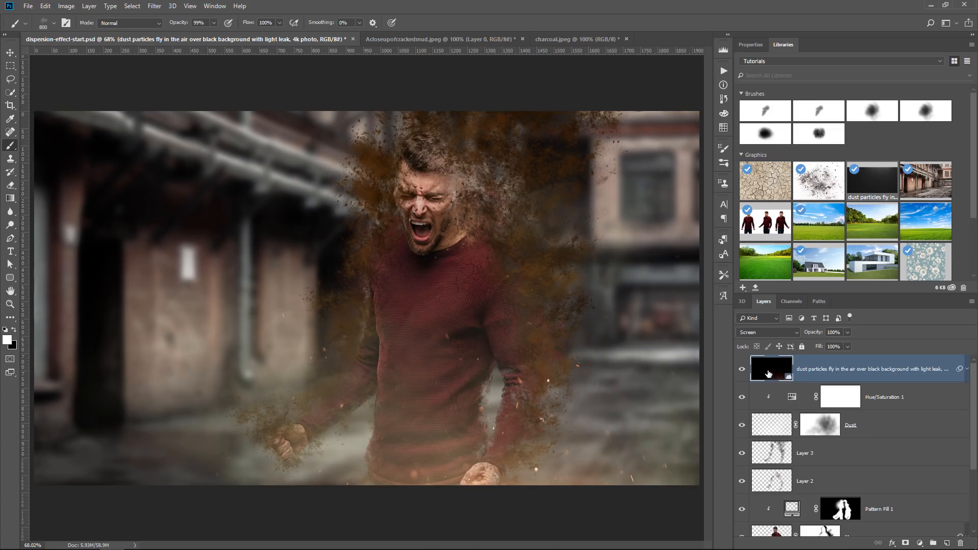
pyautogui.scroll(-3, 811, 376)
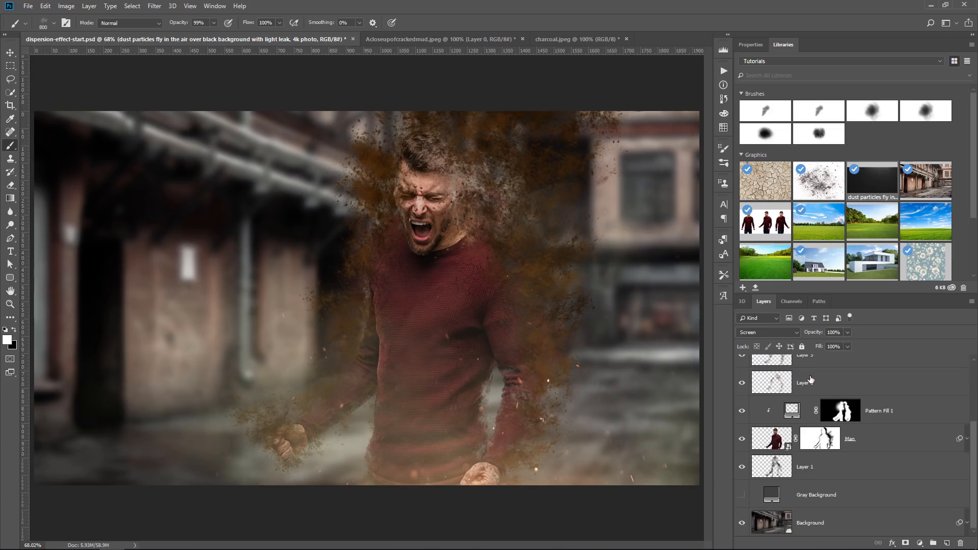
pyautogui.keyDown('shift'); pyautogui.click(814, 530); pyautogui.keyUp('shift')
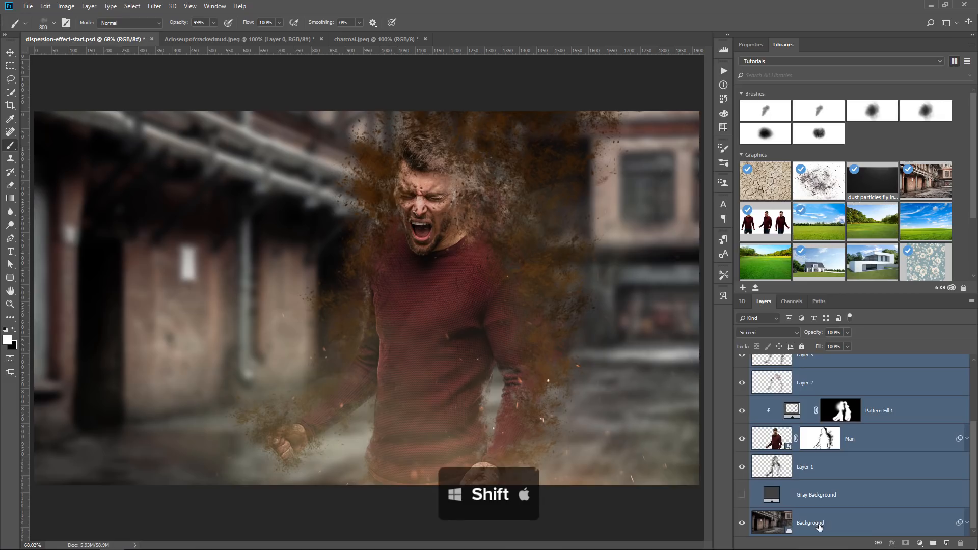
pyautogui.rightClick(854, 529)
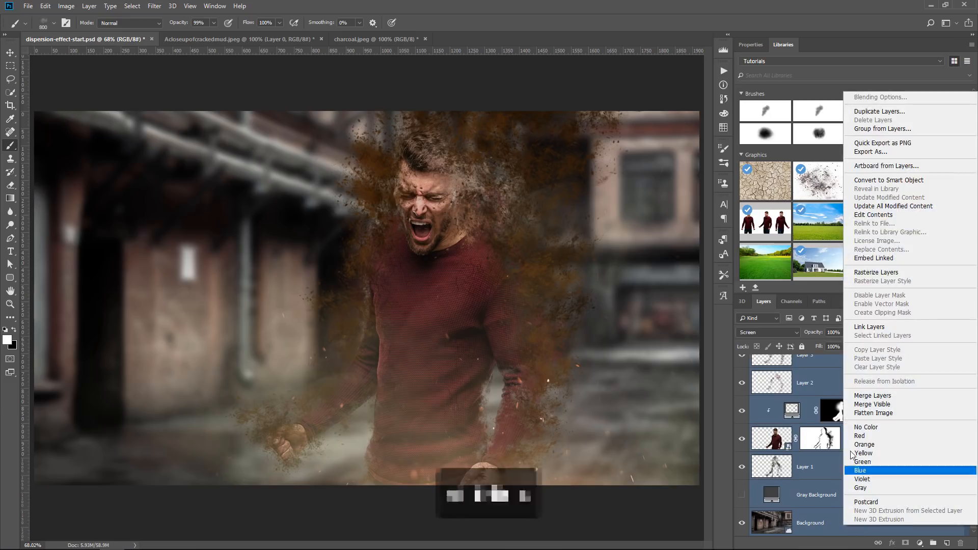
pyautogui.click(893, 182)
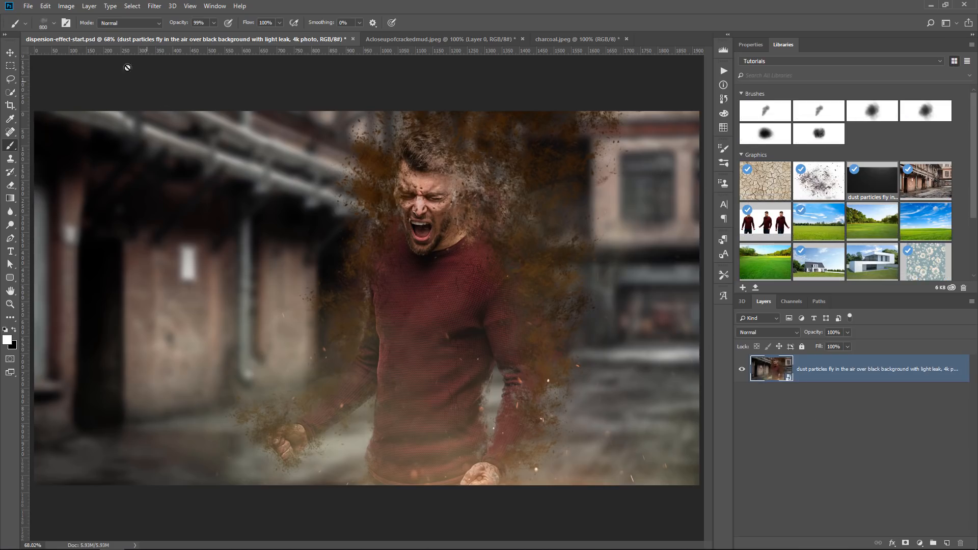
# Step: Apply the Camera Raw filter with temperature +7, highlights +12, shadows +19, clarity +38 and vibrance +23
pyautogui.click(153, 7)
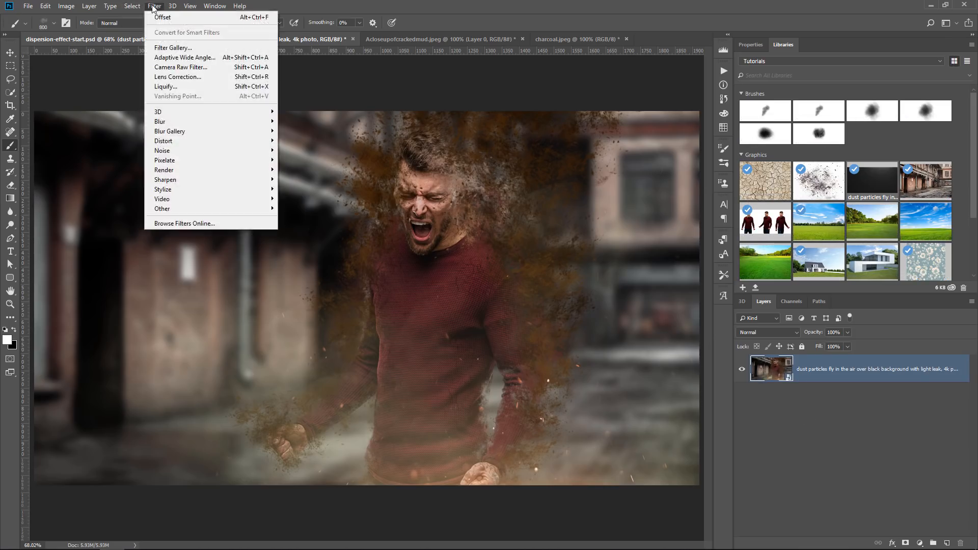
pyautogui.click(188, 70)
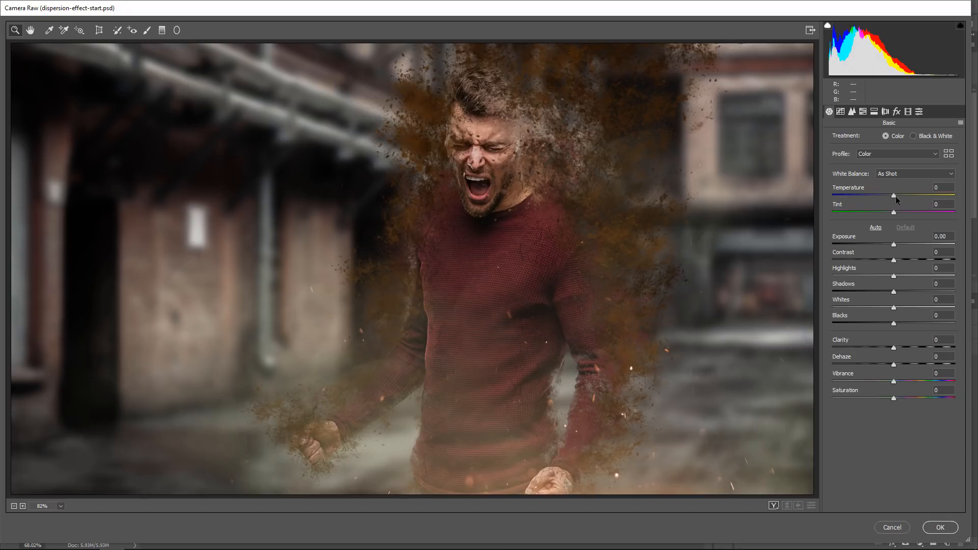
pyautogui.moveTo(894, 195); pyautogui.dragTo(899, 196)
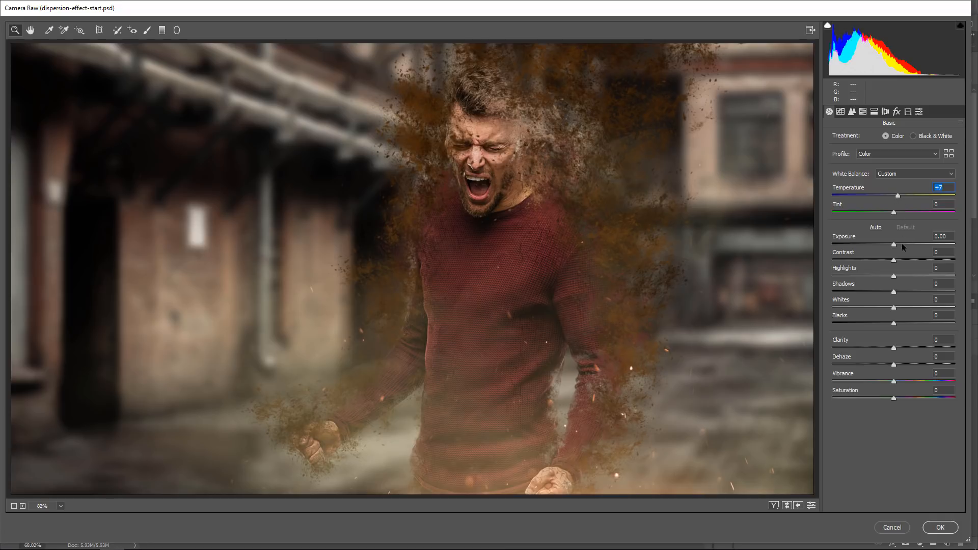
pyautogui.moveTo(895, 276); pyautogui.dragTo(906, 293)
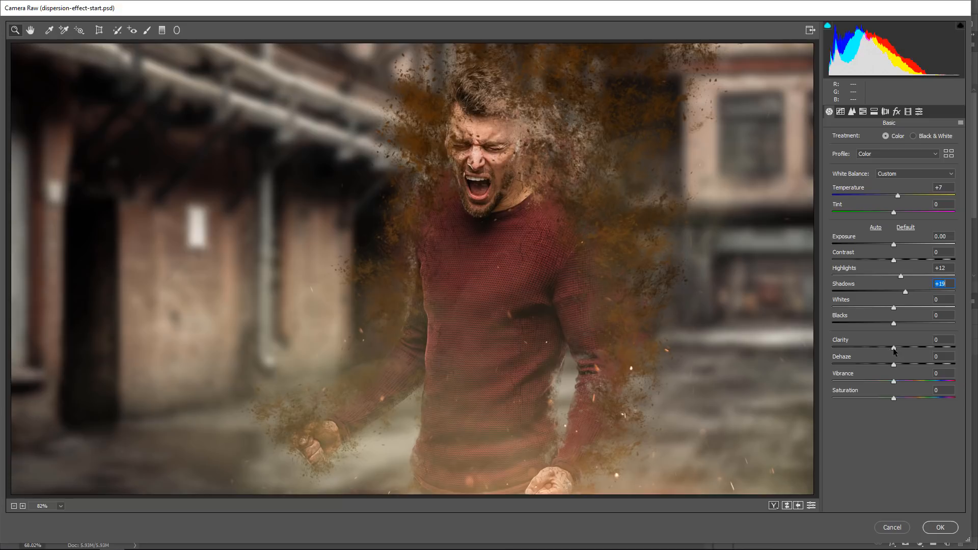
pyautogui.moveTo(894, 348); pyautogui.dragTo(918, 346)
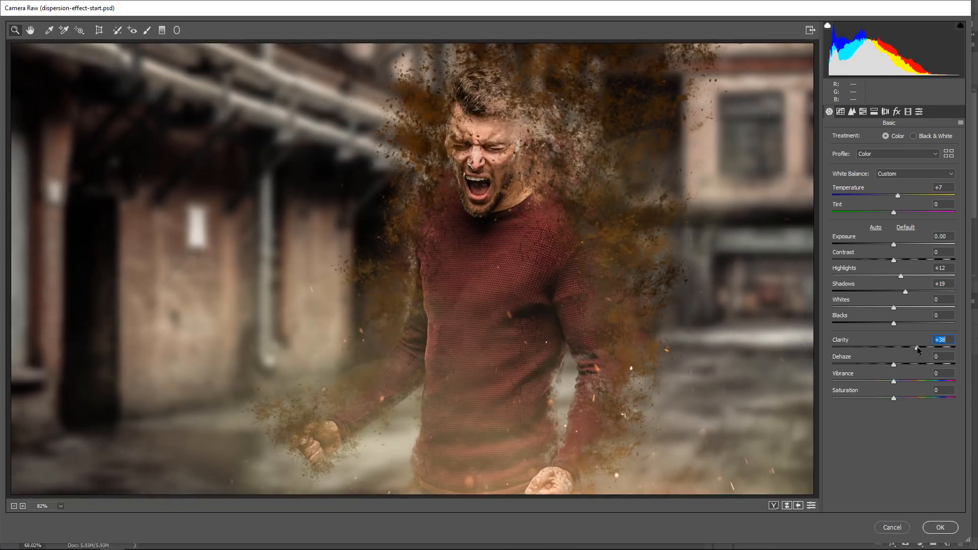
pyautogui.moveTo(895, 382); pyautogui.dragTo(907, 384)
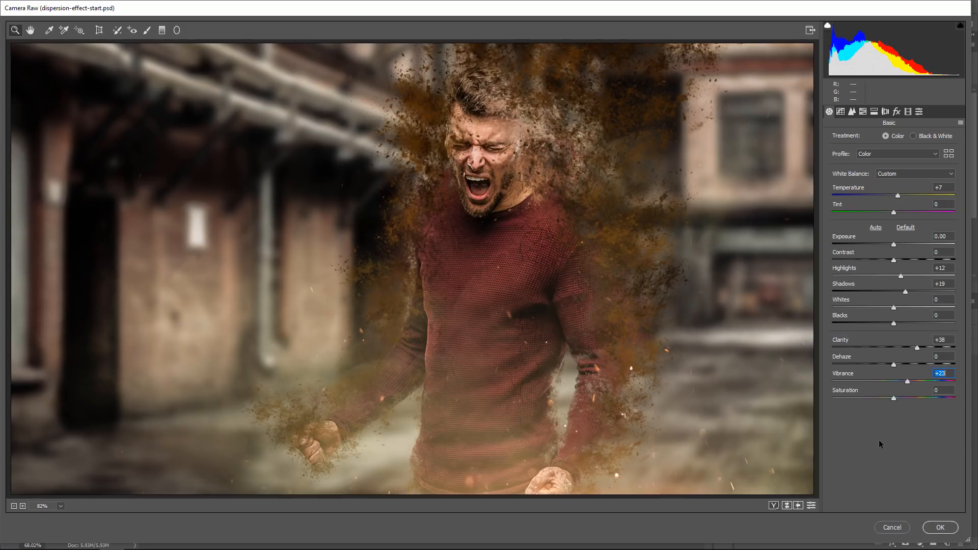
# Step: Sharpen the composite in Camera Raw at 100% view, with amount 88 and masking 76
pyautogui.click(852, 112)
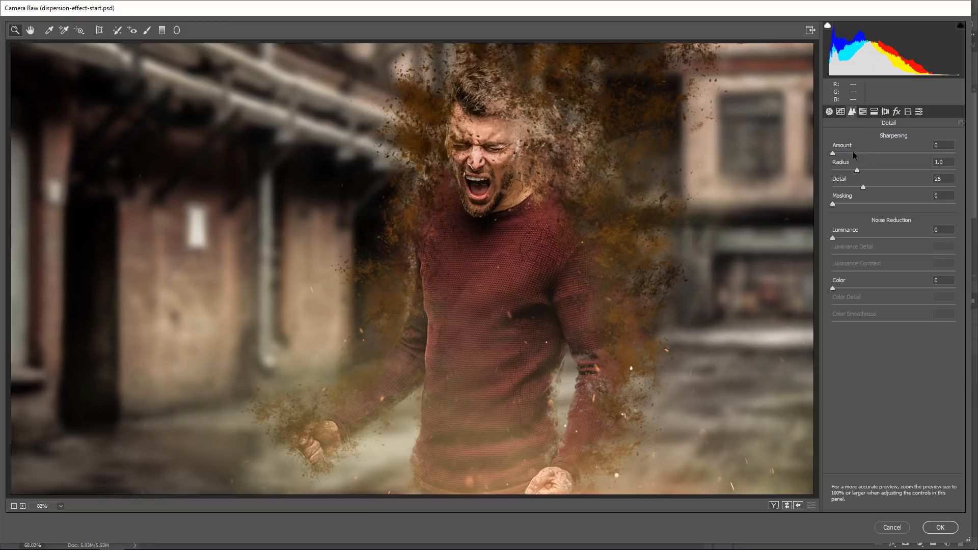
pyautogui.moveTo(855, 148); pyautogui.dragTo(818, 154)
pyautogui.moveTo(879, 153); pyautogui.dragTo(944, 153)
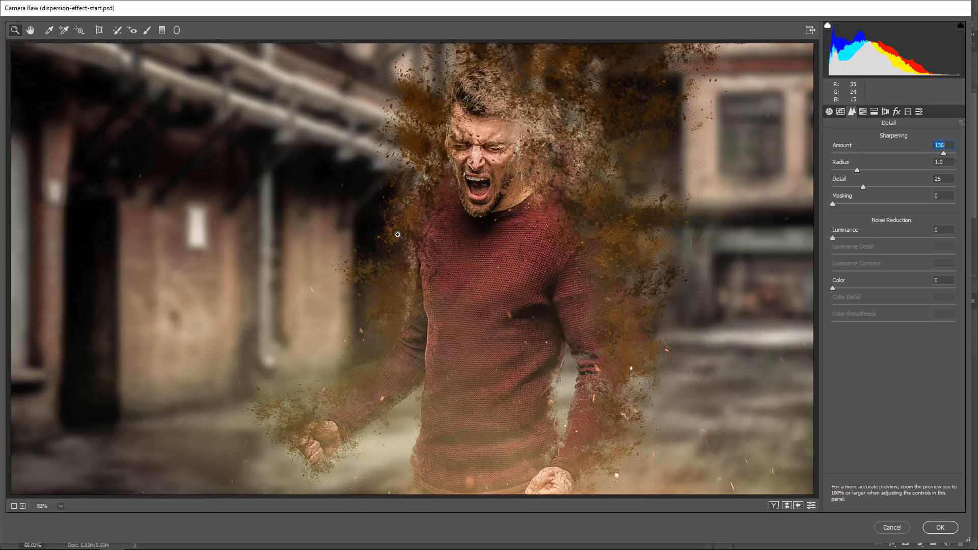
pyautogui.rightClick(398, 235)
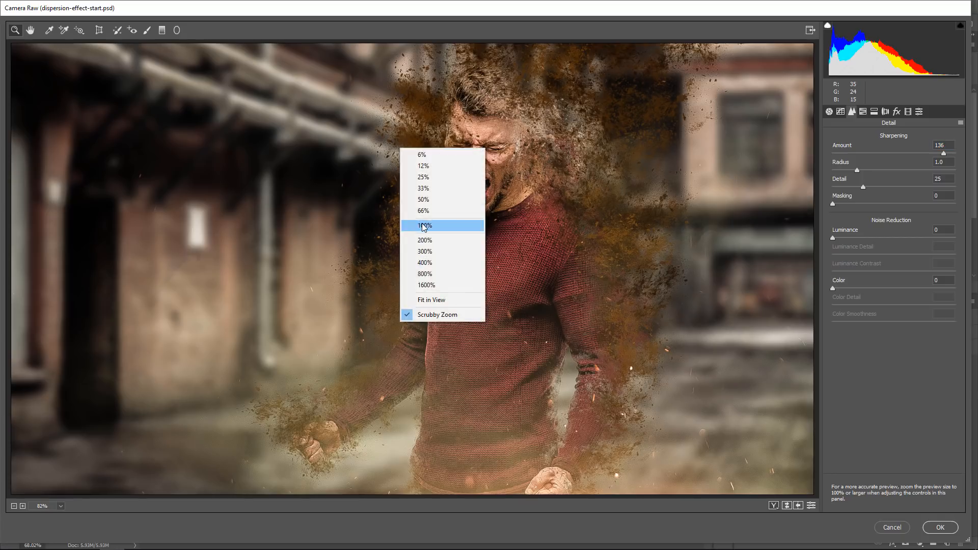
pyautogui.click(424, 229)
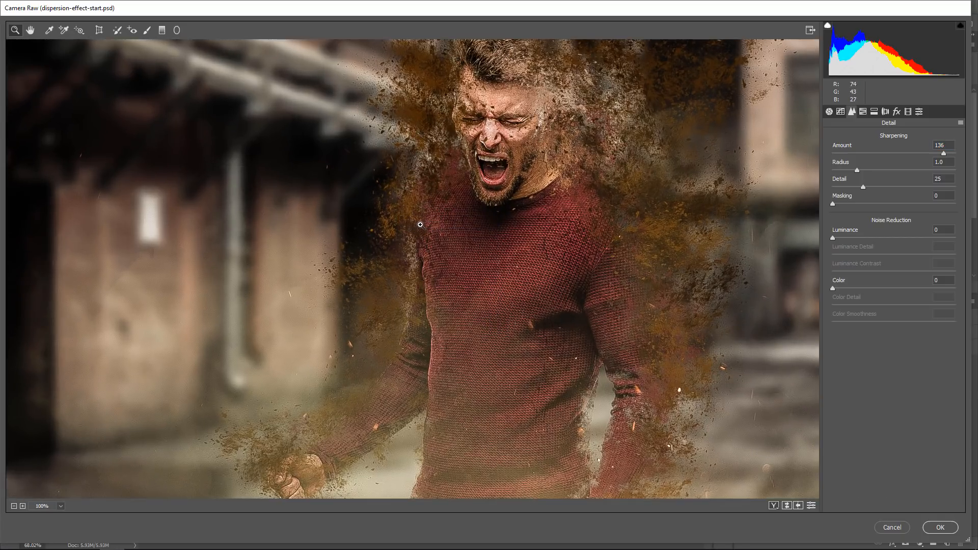
pyautogui.press('alt')
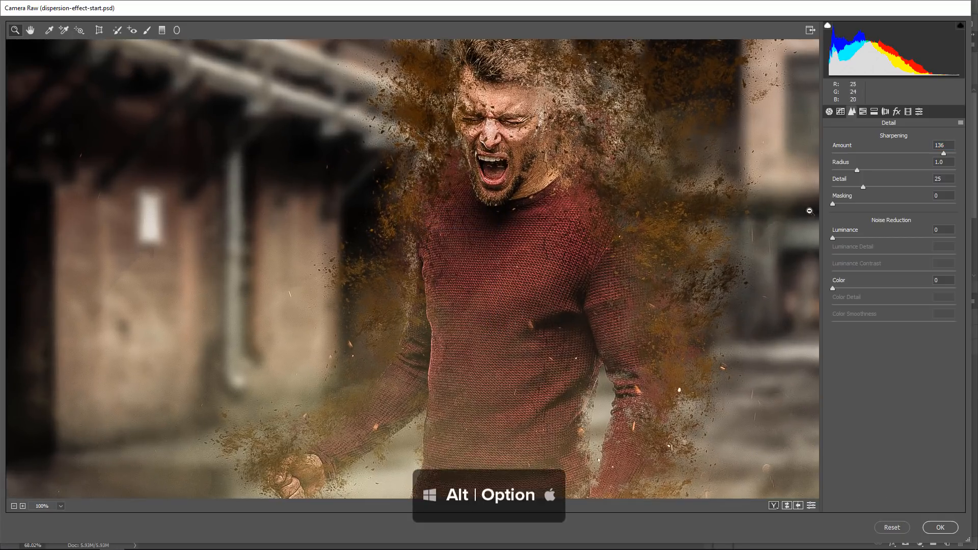
pyautogui.keyDown('alt'); pyautogui.click(833, 204); pyautogui.keyUp('alt')
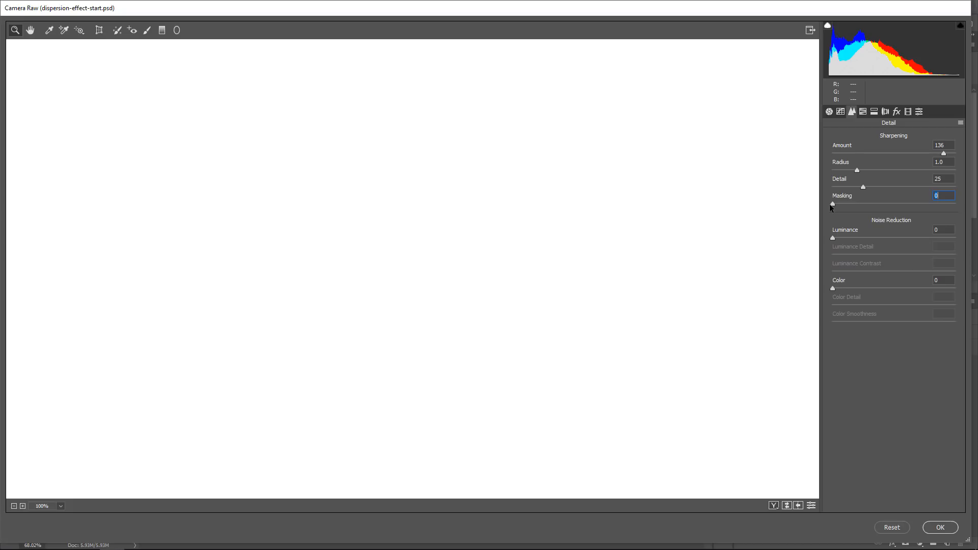
pyautogui.moveTo(833, 205); pyautogui.dragTo(926, 222)
pyautogui.moveTo(944, 154); pyautogui.dragTo(904, 154)
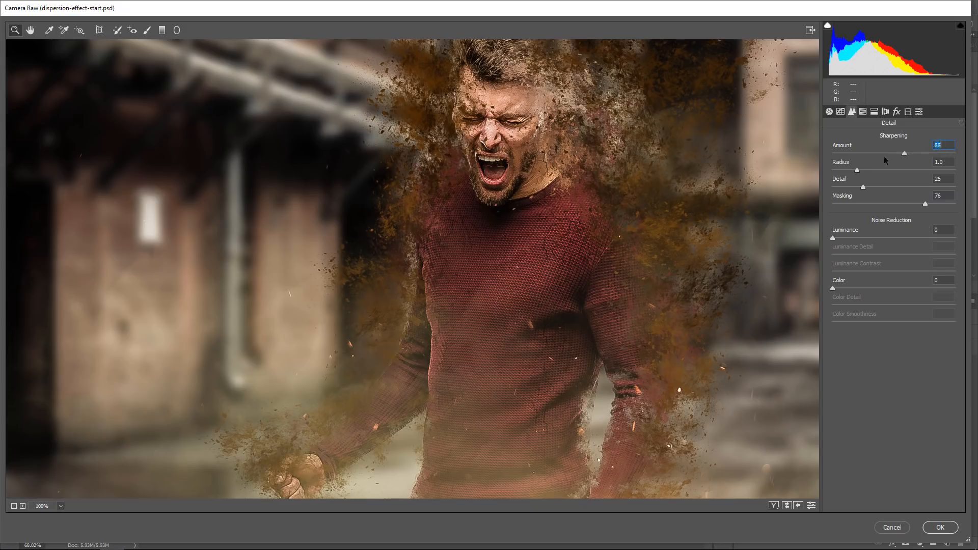
pyautogui.moveTo(842, 158); pyautogui.dragTo(883, 159)
# Step: Finish the Camera Raw filter with grain 10 and post-crop vignetting -28, and compare the image with and without it
pyautogui.click(897, 112)
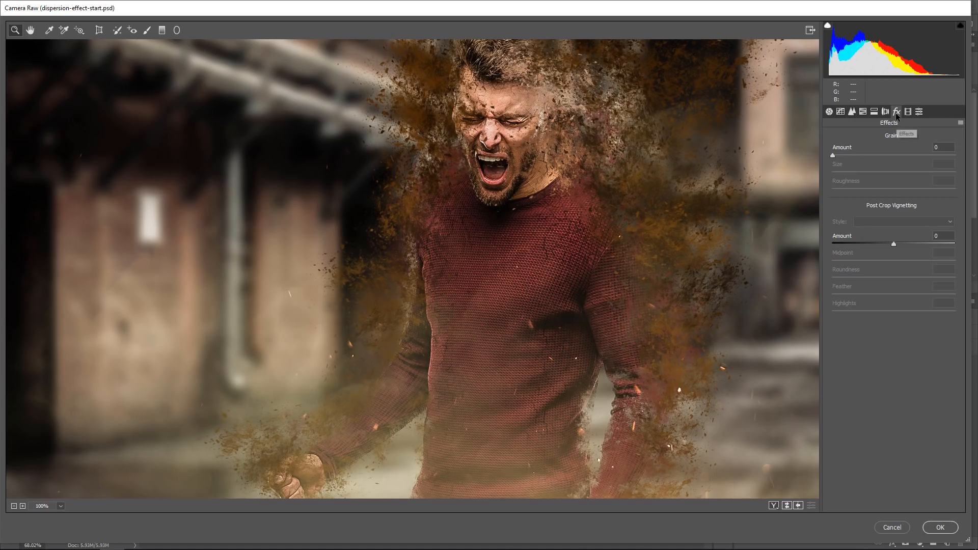
pyautogui.moveTo(833, 155); pyautogui.dragTo(846, 157)
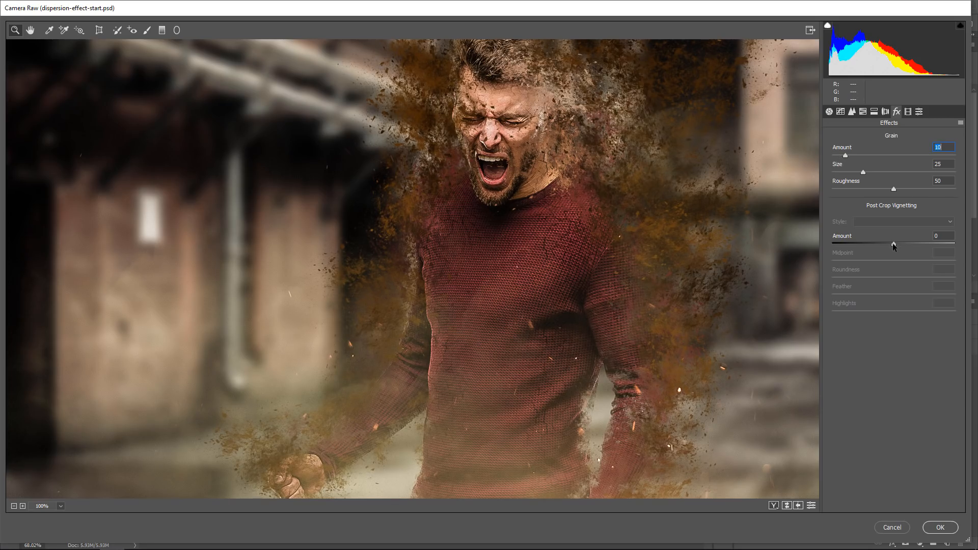
pyautogui.moveTo(892, 243); pyautogui.dragTo(882, 244)
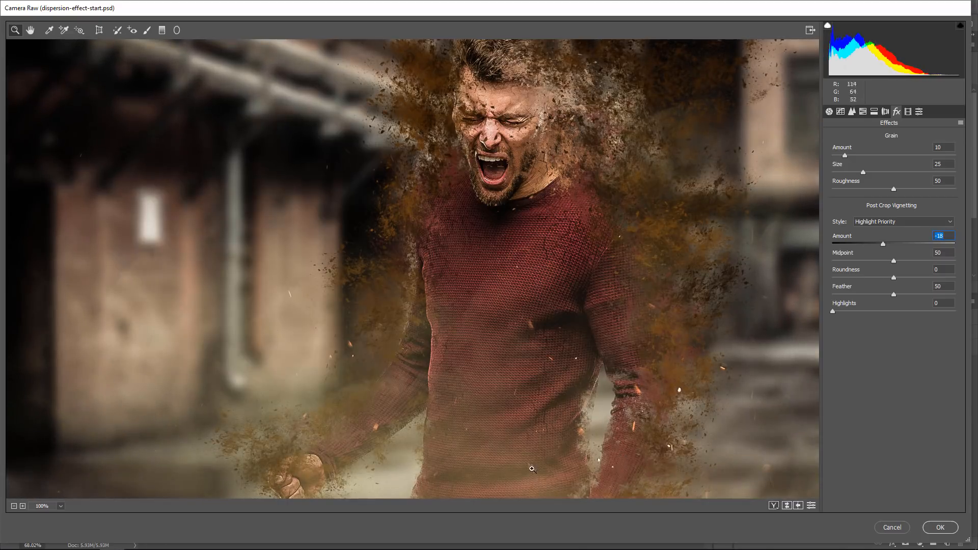
pyautogui.click(60, 506)
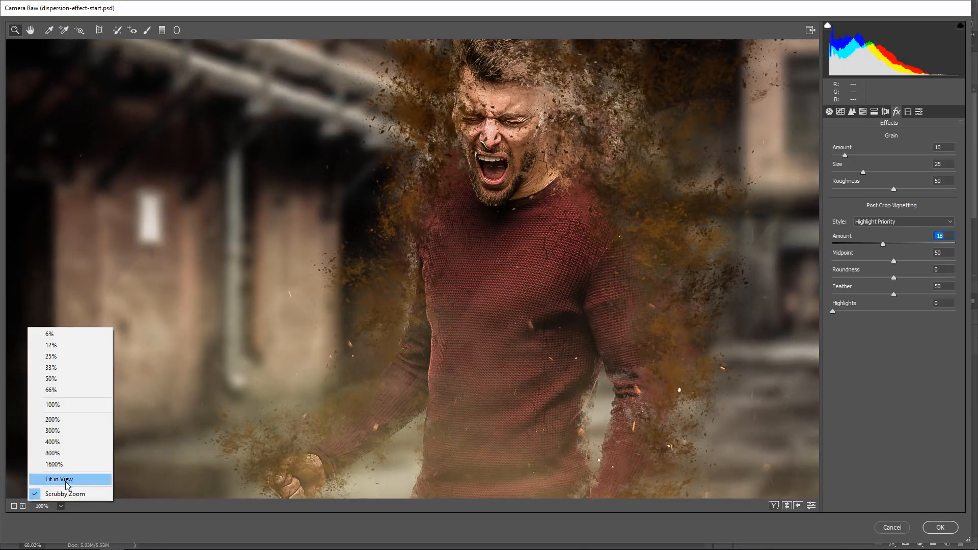
pyautogui.click(54, 479)
pyautogui.moveTo(883, 243); pyautogui.dragTo(877, 245)
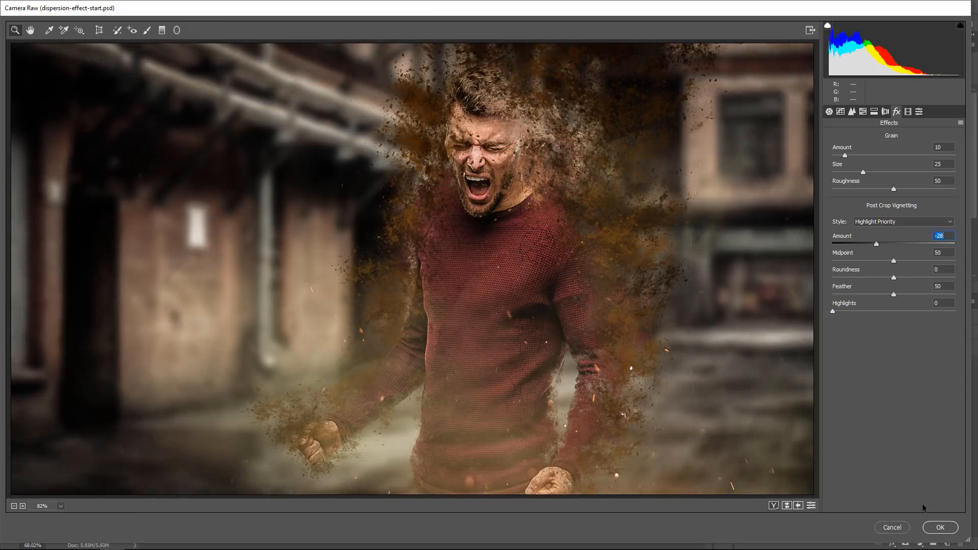
pyautogui.click(940, 528)
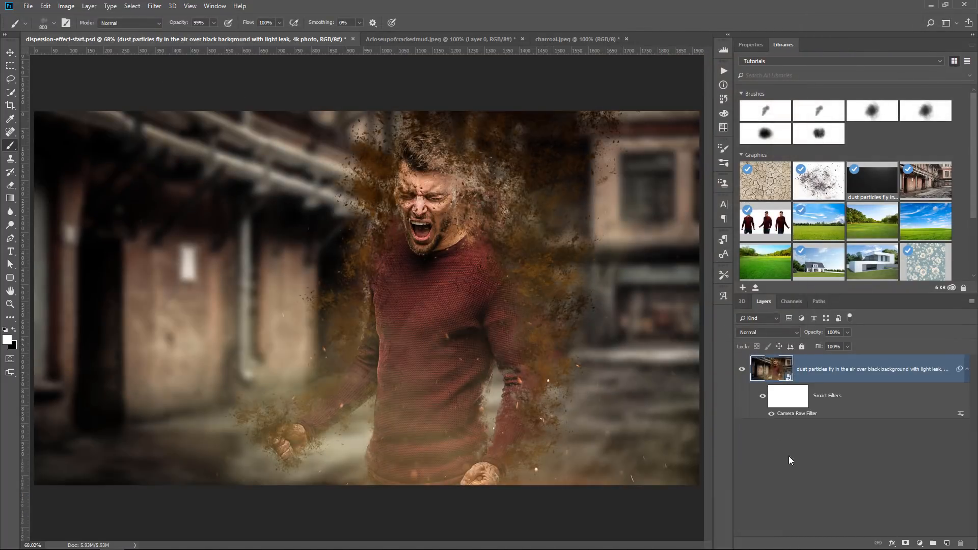
pyautogui.click(763, 398)
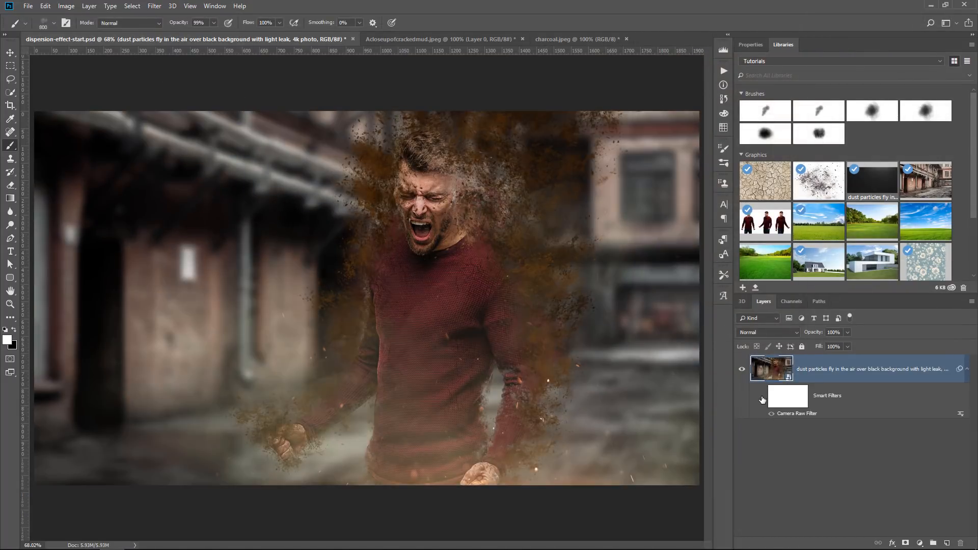
pyautogui.click(763, 398)
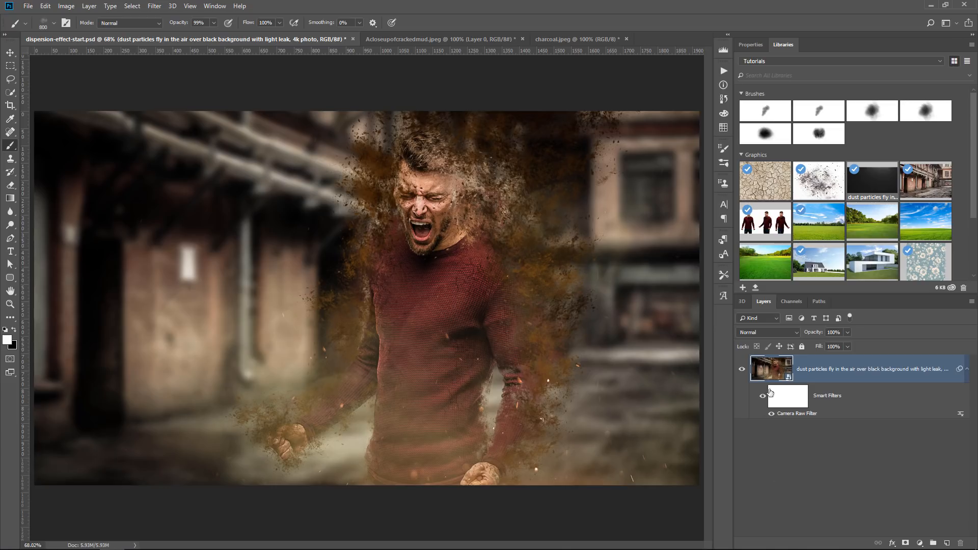
# Step: Open the Smart Object's contents and toggle Hue/Saturation 1, Layer 2 and Layer 3 to identify the outer particles layer
pyautogui.doubleClick(777, 374)
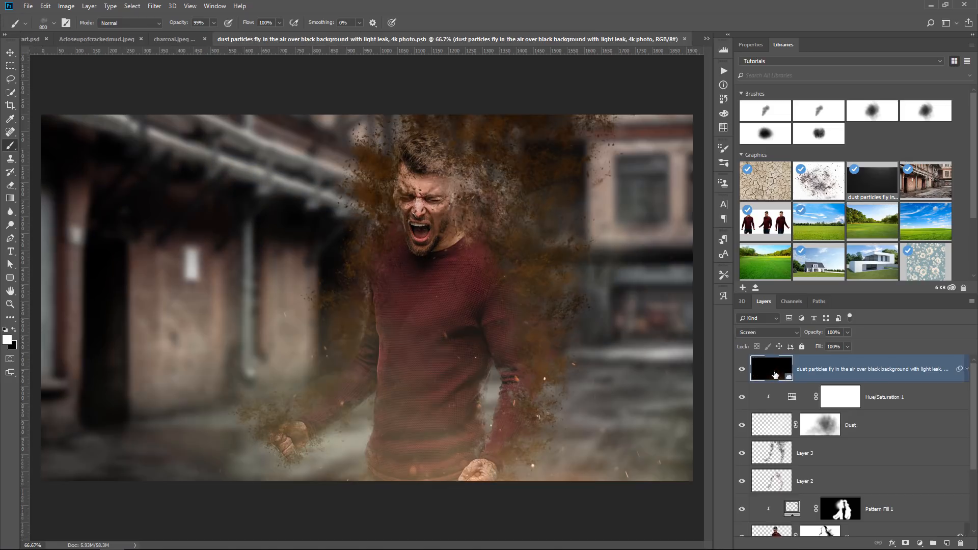
pyautogui.click(742, 398)
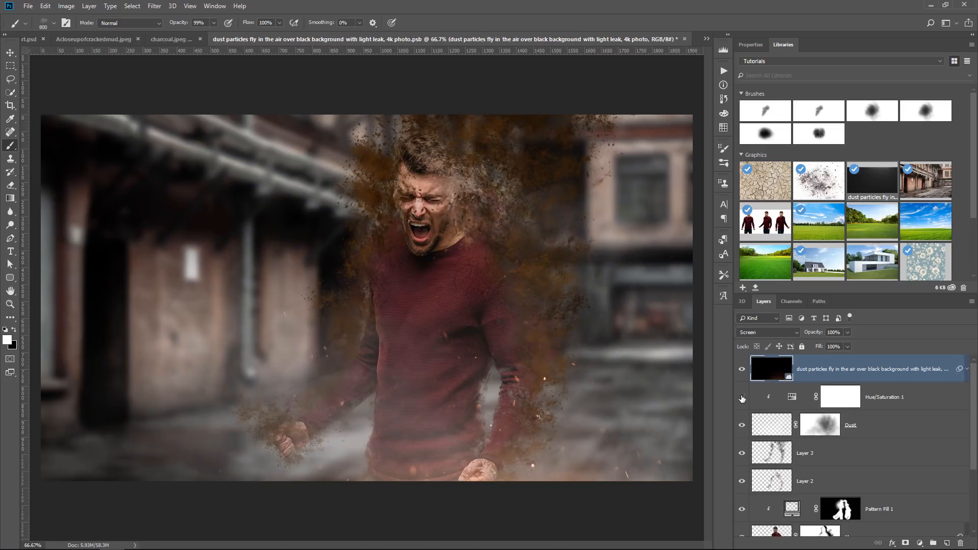
pyautogui.scroll(-1, 742, 408)
pyautogui.click(742, 458)
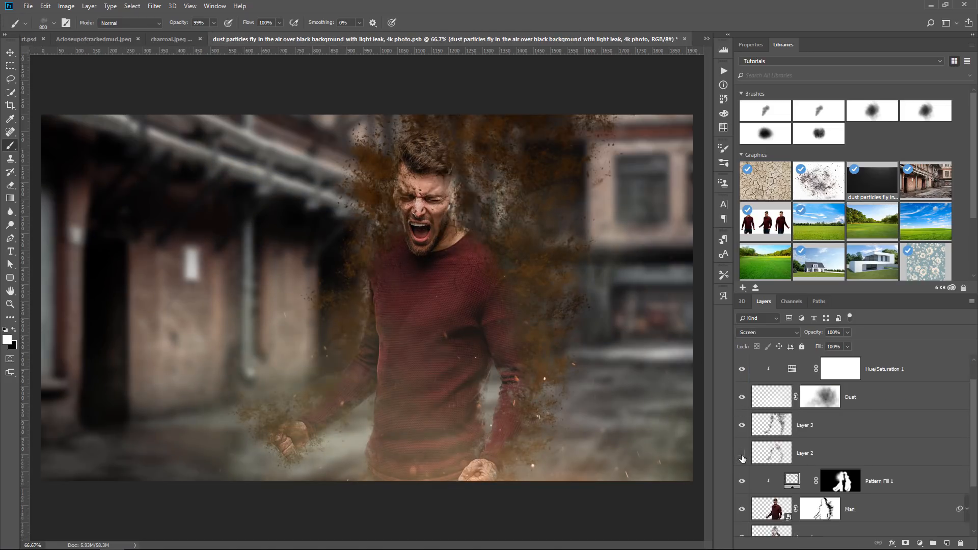
pyautogui.click(742, 459)
pyautogui.click(742, 428)
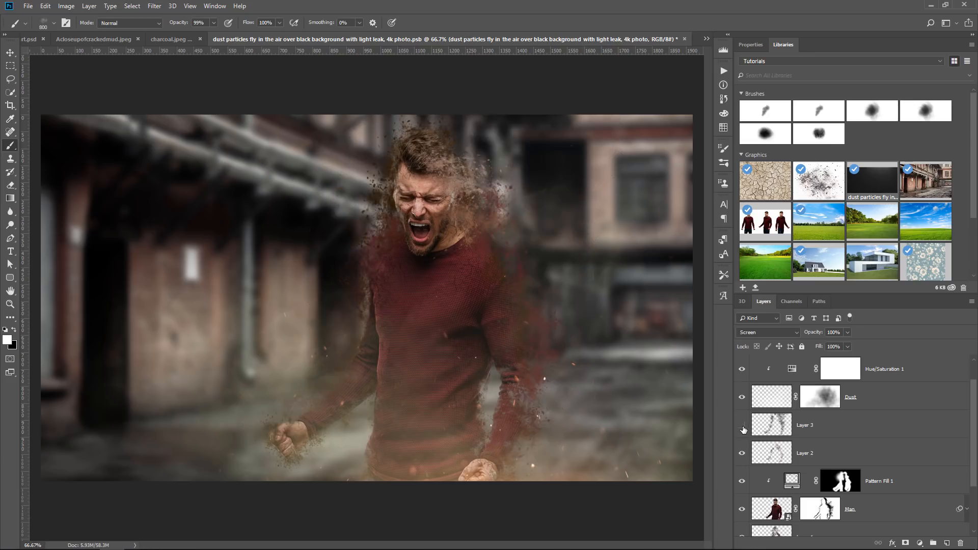
pyautogui.click(743, 430)
pyautogui.click(743, 429)
pyautogui.click(743, 430)
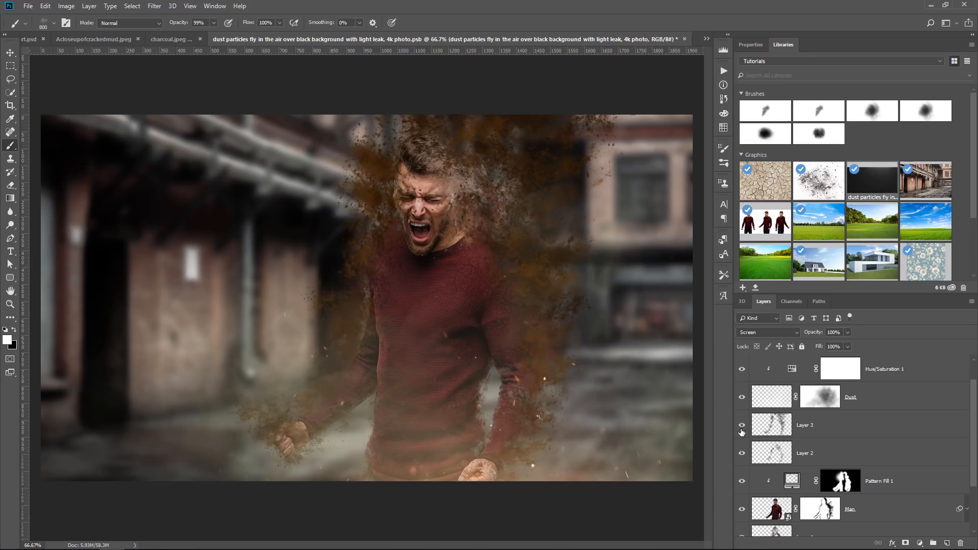
# Step: Darken Layer 3 with Levels by lowering the output white, and close the Smart Object document with its changes saved
pyautogui.click(774, 427)
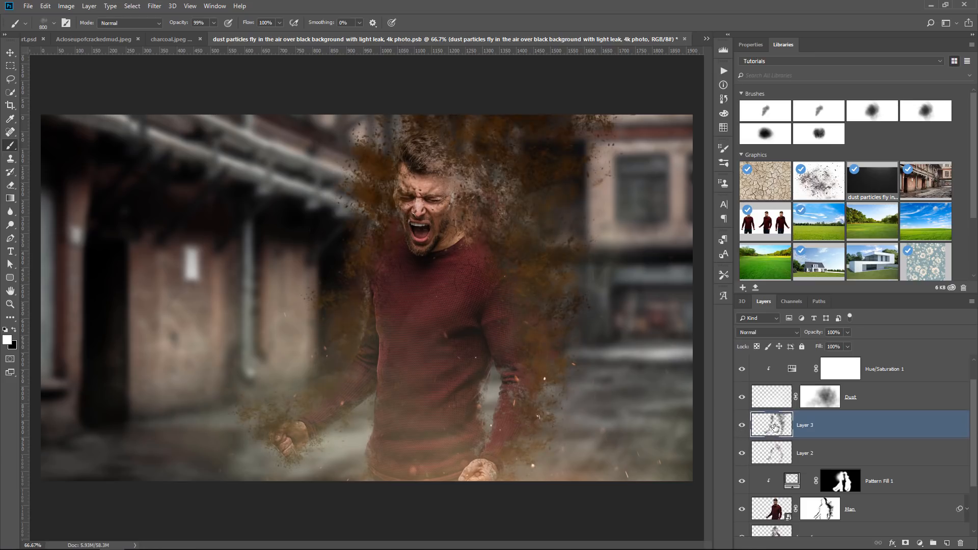
pyautogui.click(66, 6)
pyautogui.moveTo(128, 33)
pyautogui.click(263, 42)
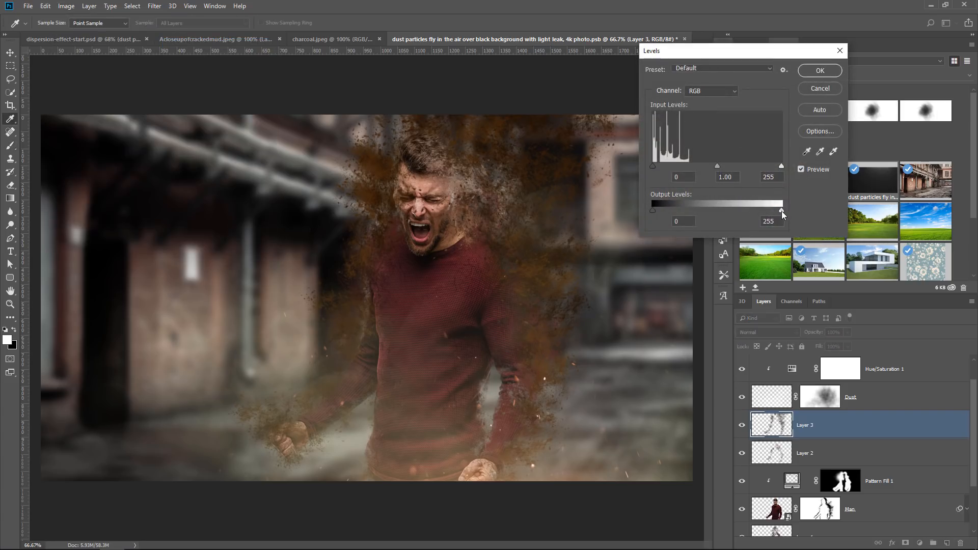
pyautogui.moveTo(782, 211); pyautogui.dragTo(743, 212)
pyautogui.click(818, 71)
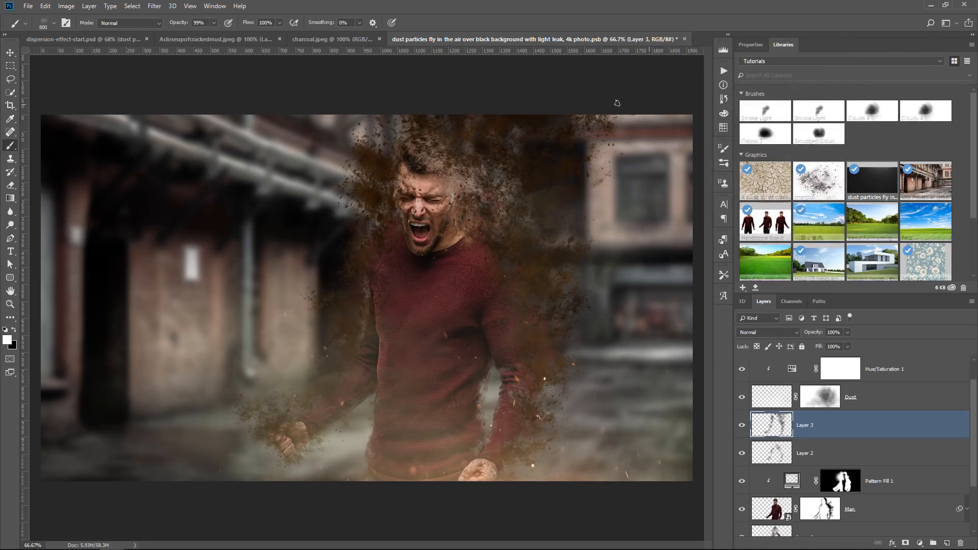
pyautogui.click(684, 39)
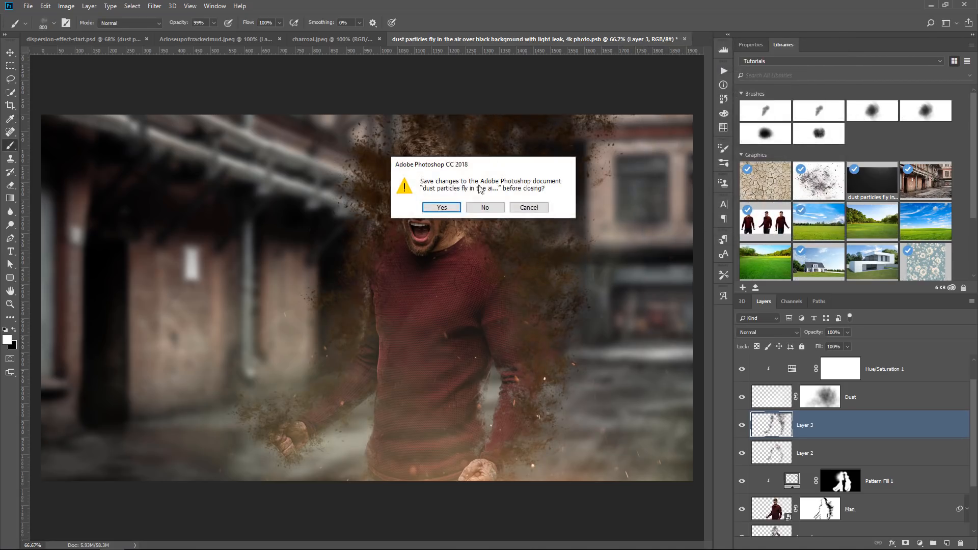
pyautogui.click(442, 207)
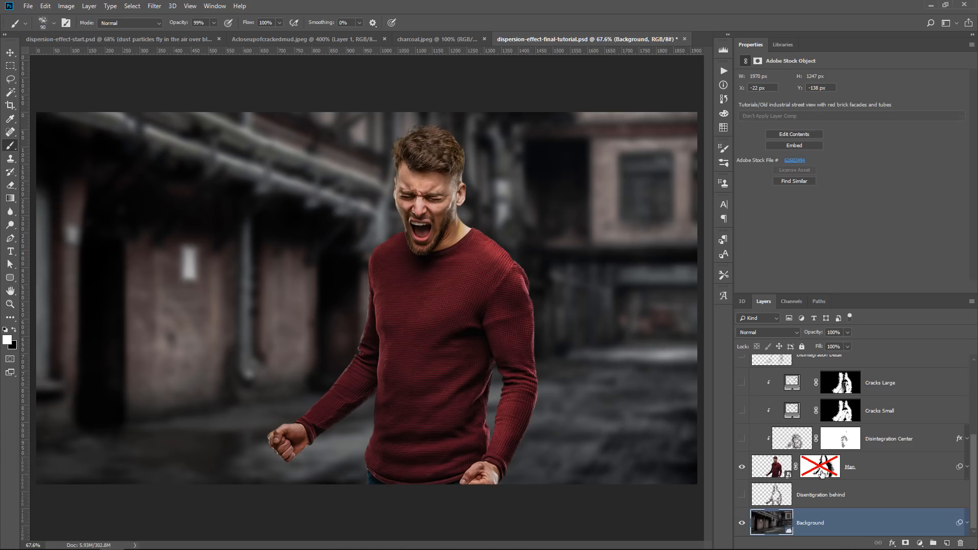
# Step: In dispersion-effect-final-tutorial.psd, toggle the Man layer's mask to compare, leave it enabled, and show the Disentigration behind layer
pyautogui.keyDown('shift'); pyautogui.click(818, 471); pyautogui.keyUp('shift')
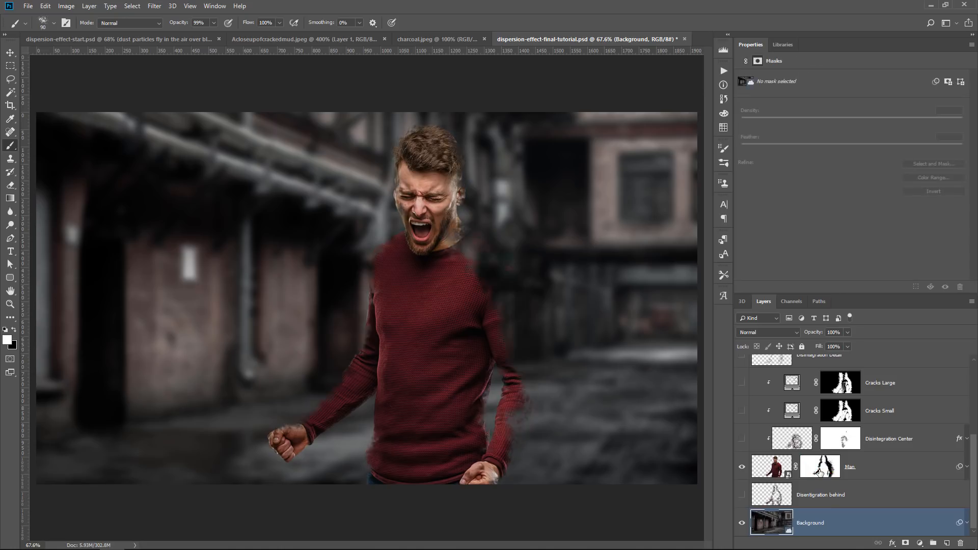
pyautogui.keyDown('shift'); pyautogui.click(818, 471); pyautogui.keyUp('shift')
pyautogui.keyDown('shift'); pyautogui.click(818, 471); pyautogui.keyUp('shift')
pyautogui.keyDown('shift'); pyautogui.click(818, 471); pyautogui.keyUp('shift')
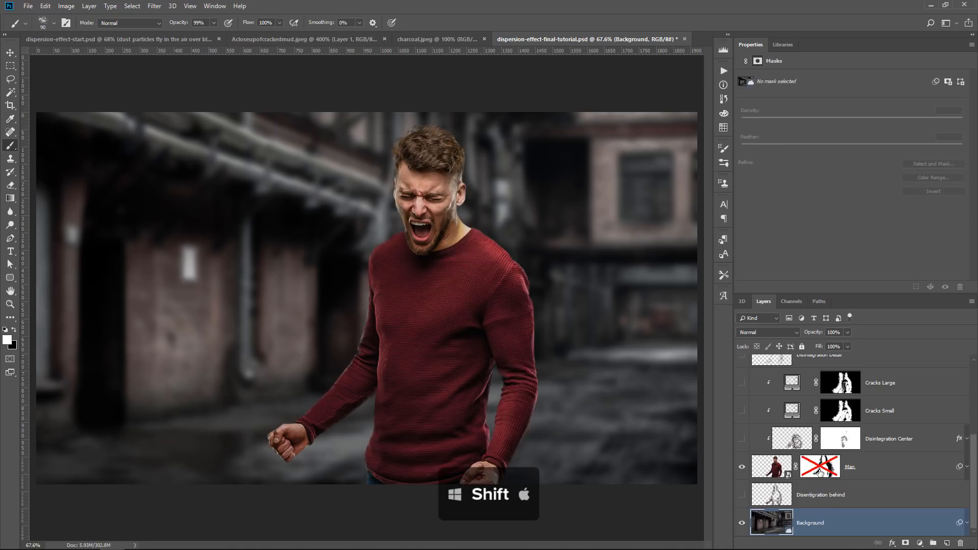
pyautogui.keyDown('shift'); pyautogui.click(819, 471); pyautogui.keyUp('shift')
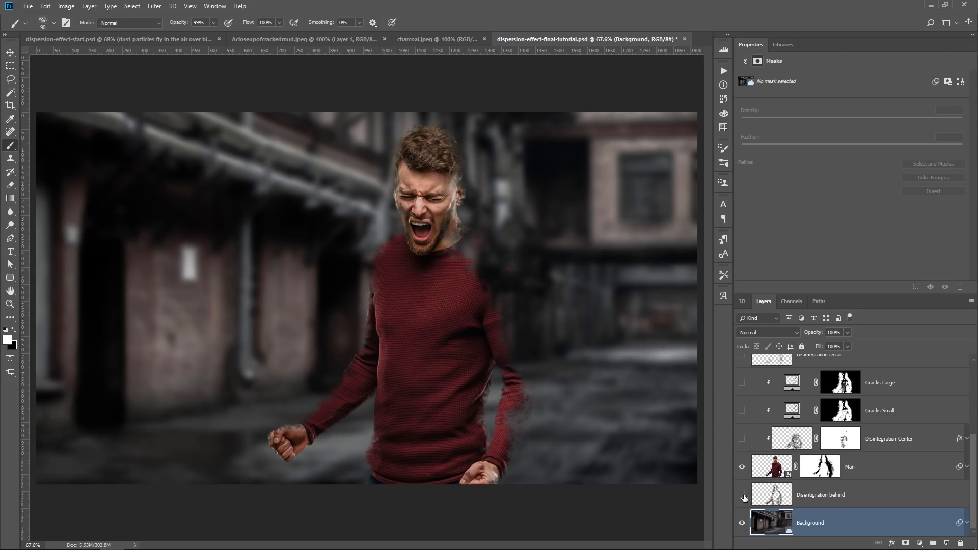
pyautogui.click(742, 495)
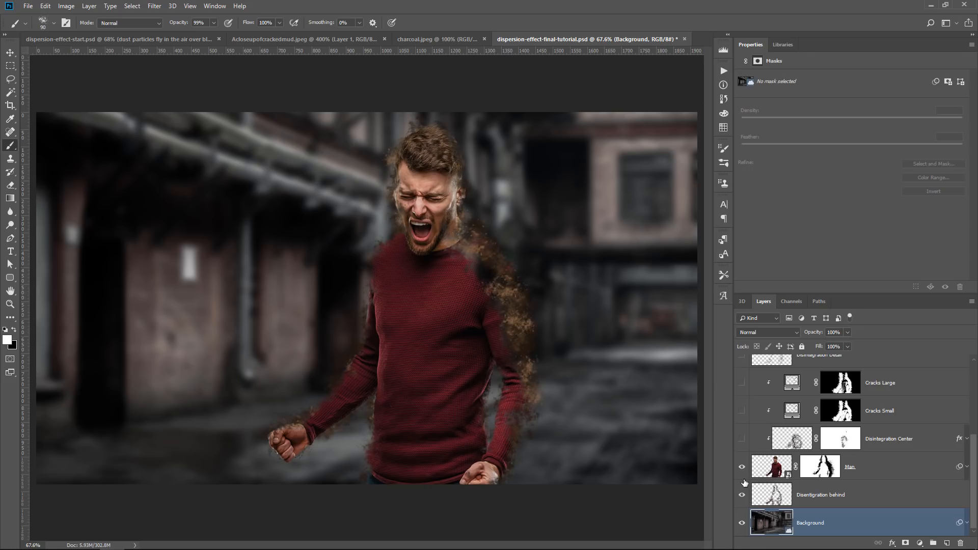
# Step: Show the Disintegration Center, Cracks Small and Cracks Large layers, and check Cracks Large's Pattern Fill settings without changing them
pyautogui.click(742, 439)
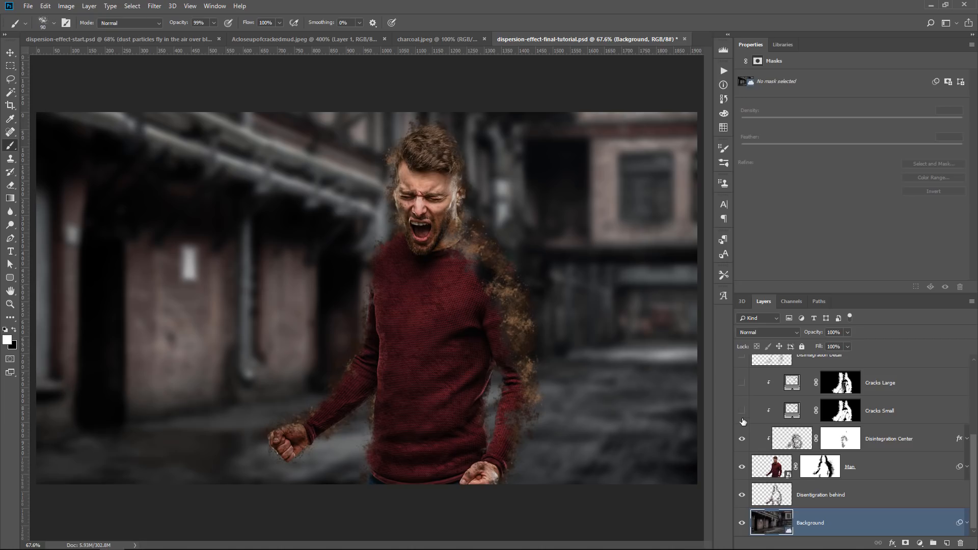
pyautogui.click(742, 414)
pyautogui.click(742, 385)
pyautogui.doubleClick(792, 385)
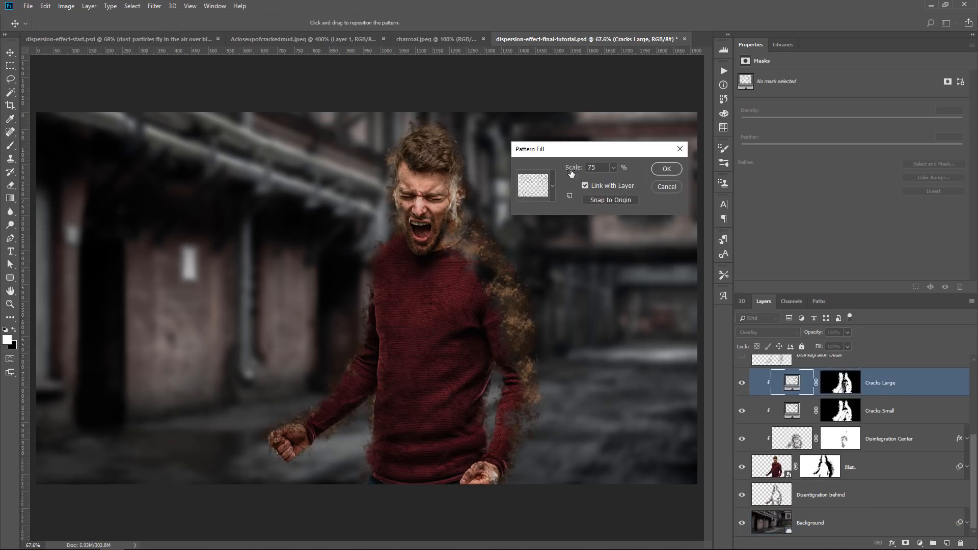
pyautogui.click(669, 187)
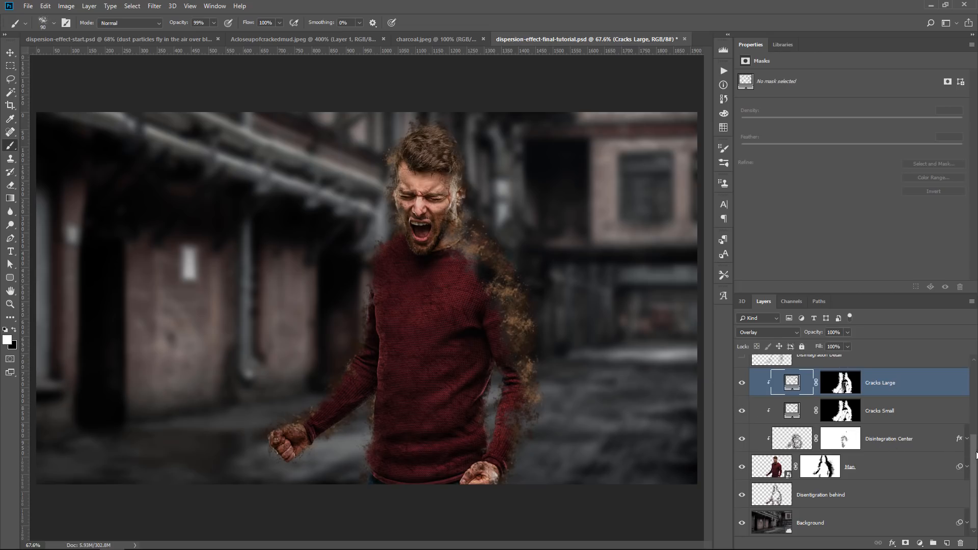
# Step: Show the Disintegration Detail, Disintegration Main, Dust and Dust Color layers one after another
pyautogui.moveTo(976, 456); pyautogui.dragTo(975, 382)
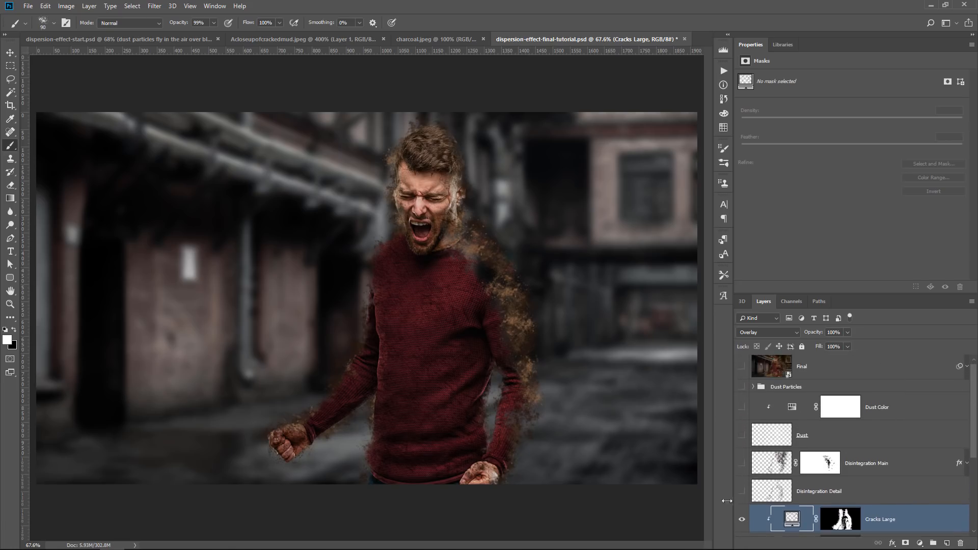
pyautogui.click(743, 492)
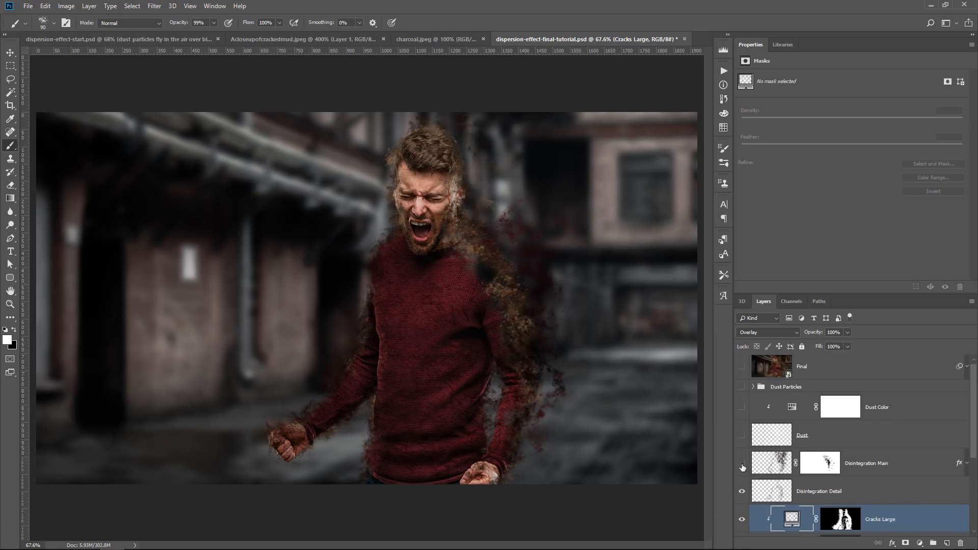
pyautogui.click(743, 465)
pyautogui.click(743, 437)
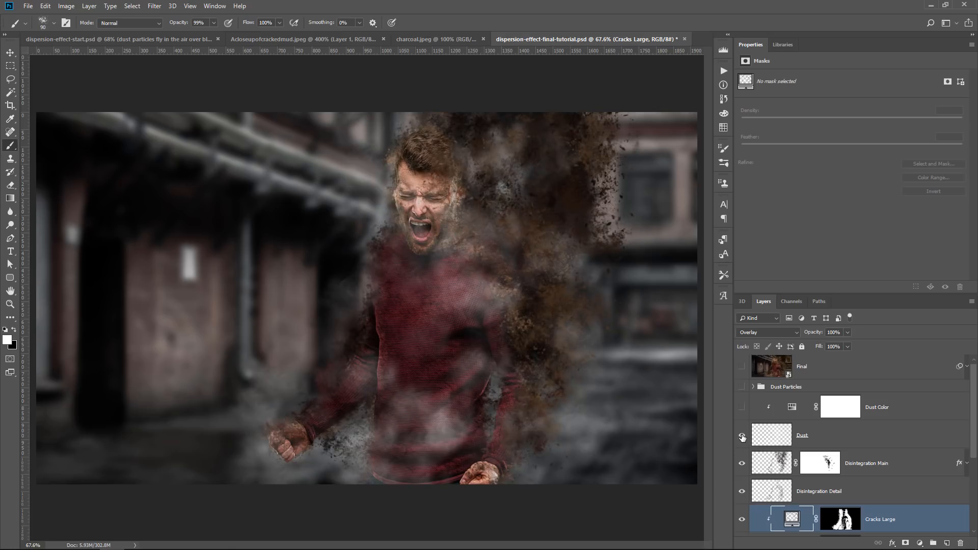
pyautogui.click(742, 408)
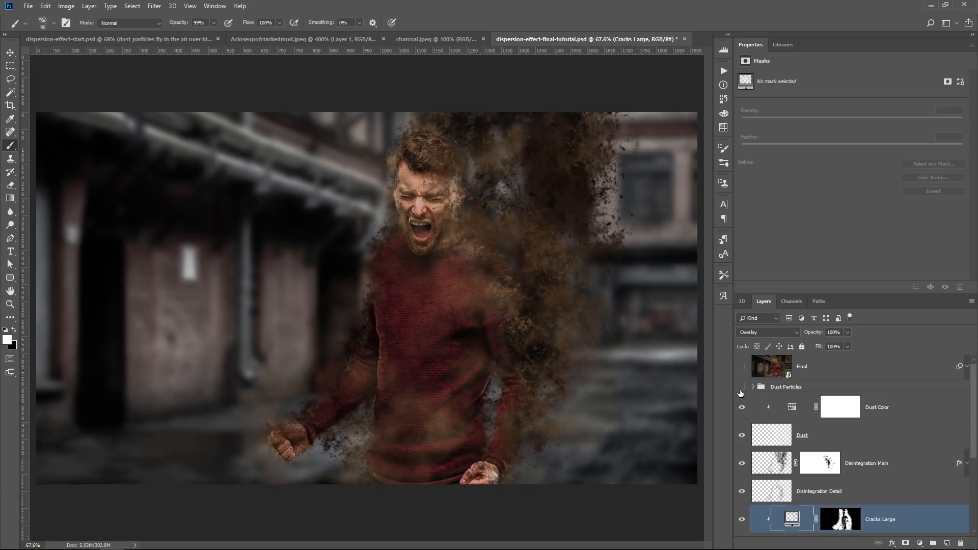
# Step: Show and expand the Dust Particles group, and toggle Dust Particles 04, 03 and 02 to compare, leaving them visible
pyautogui.click(742, 388)
pyautogui.click(753, 387)
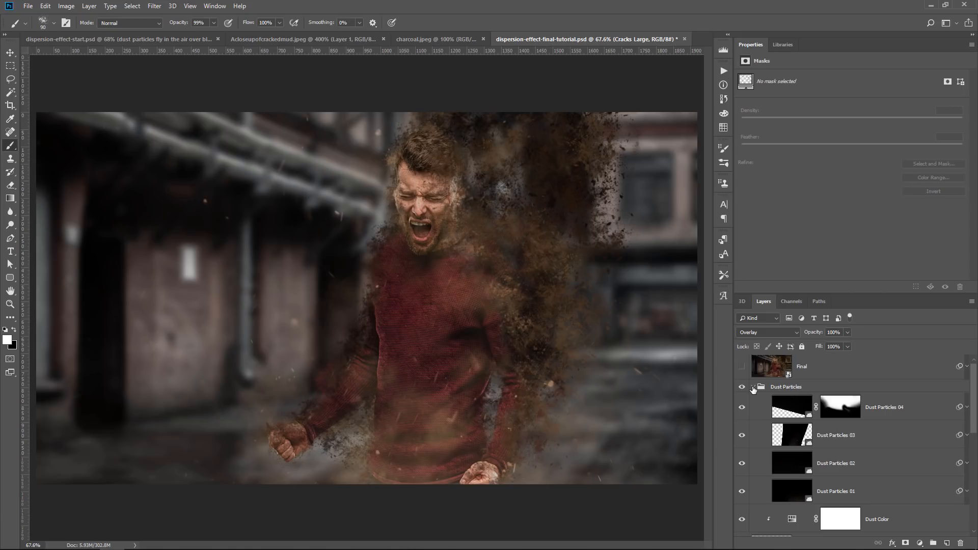
pyautogui.click(742, 407)
pyautogui.click(741, 435)
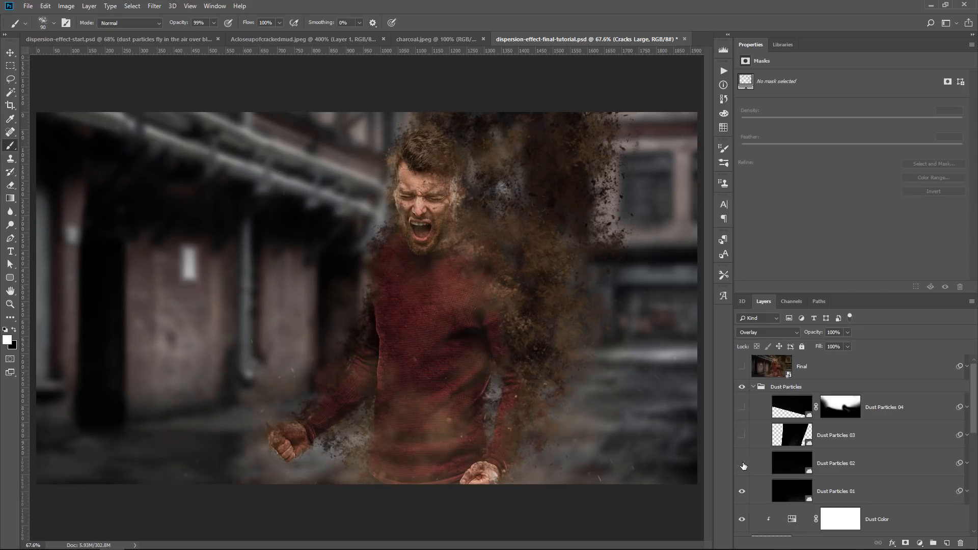
pyautogui.click(742, 463)
pyautogui.click(741, 436)
pyautogui.click(742, 408)
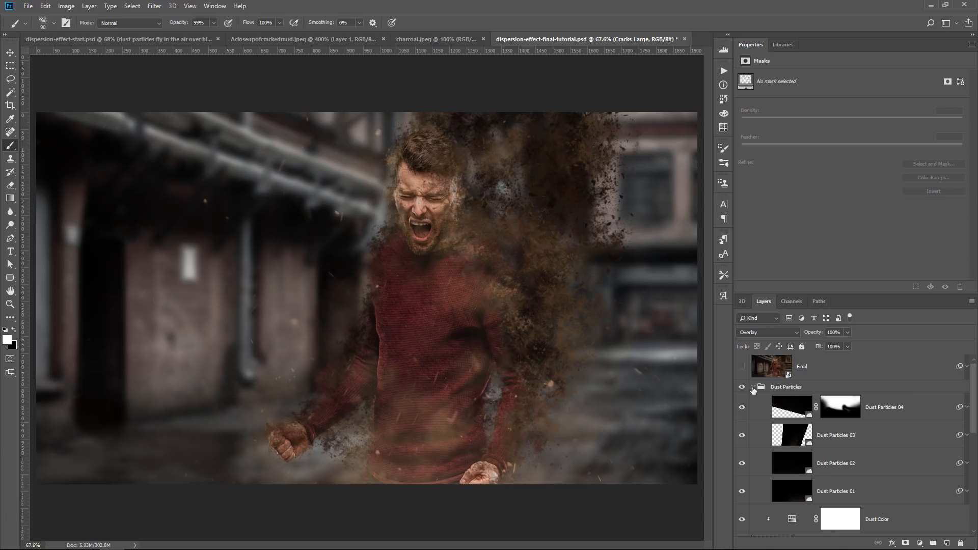
# Step: Collapse the Dust Particles group, and select and show the Final Smart Object layer
pyautogui.click(753, 389)
pyautogui.click(758, 375)
pyautogui.hotkey('ctrl', ',')
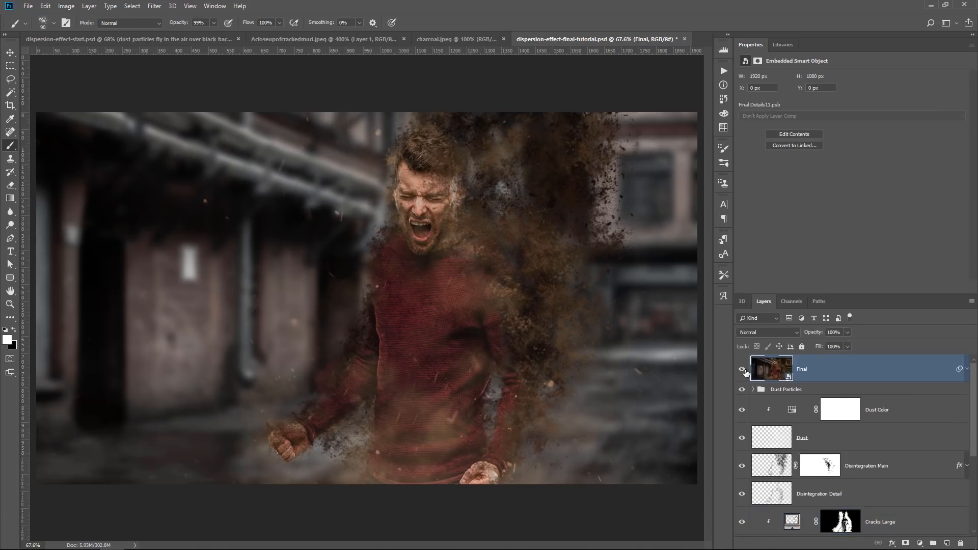